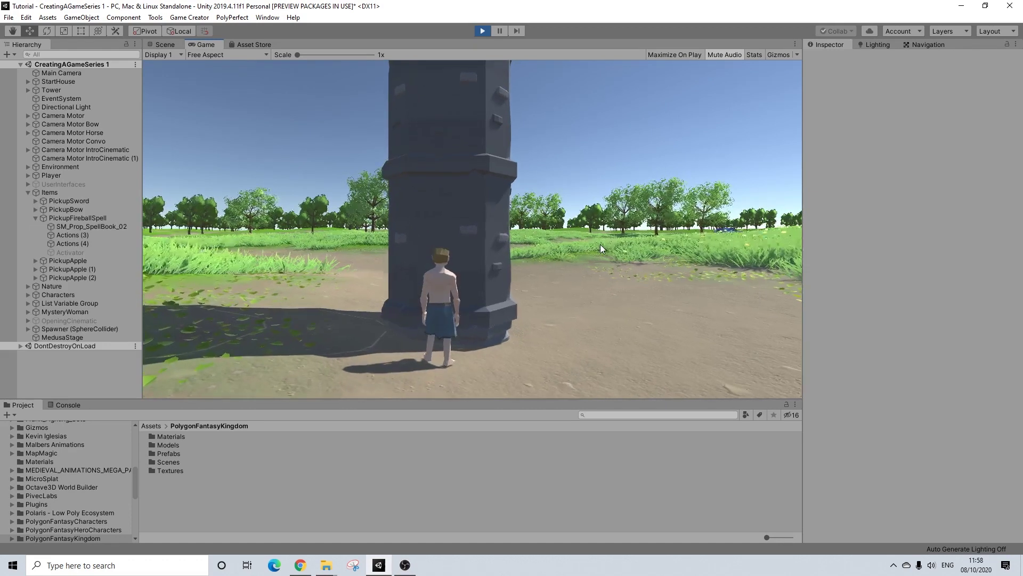
Walk the character around the base of the stone tower in the running game to view it from several sides
key(d)
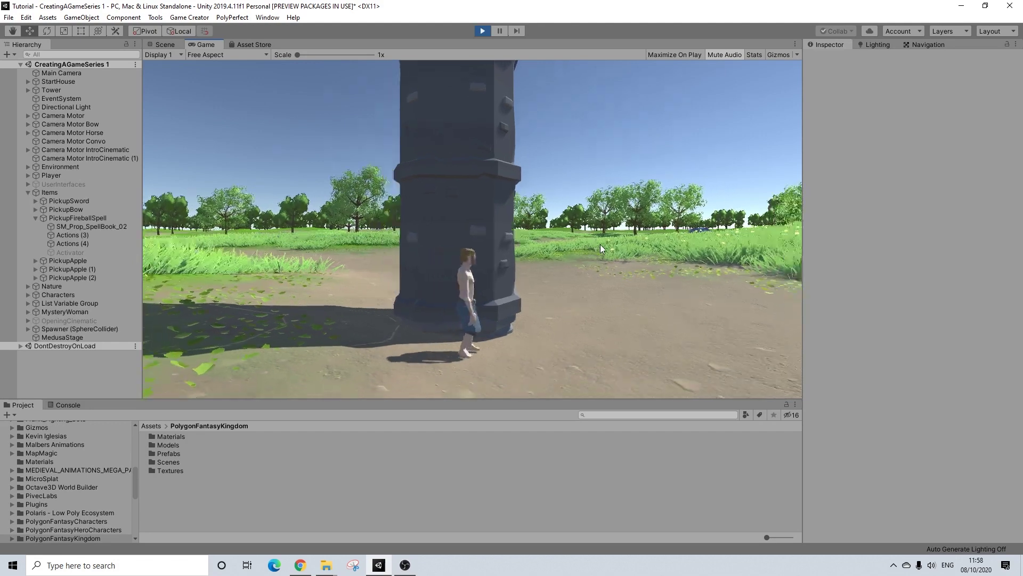
key(w)
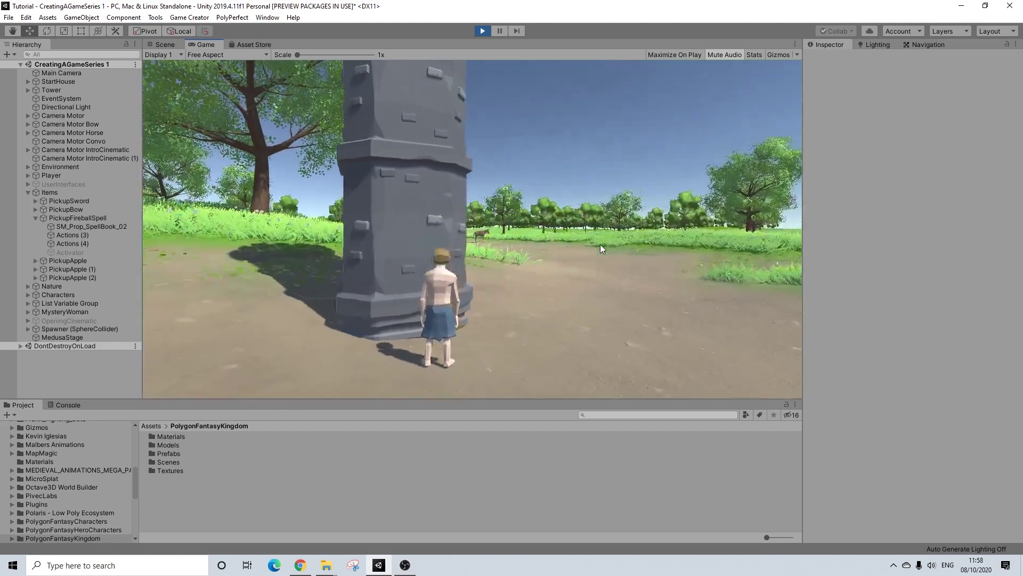
key(a)
key(w)
key(w)
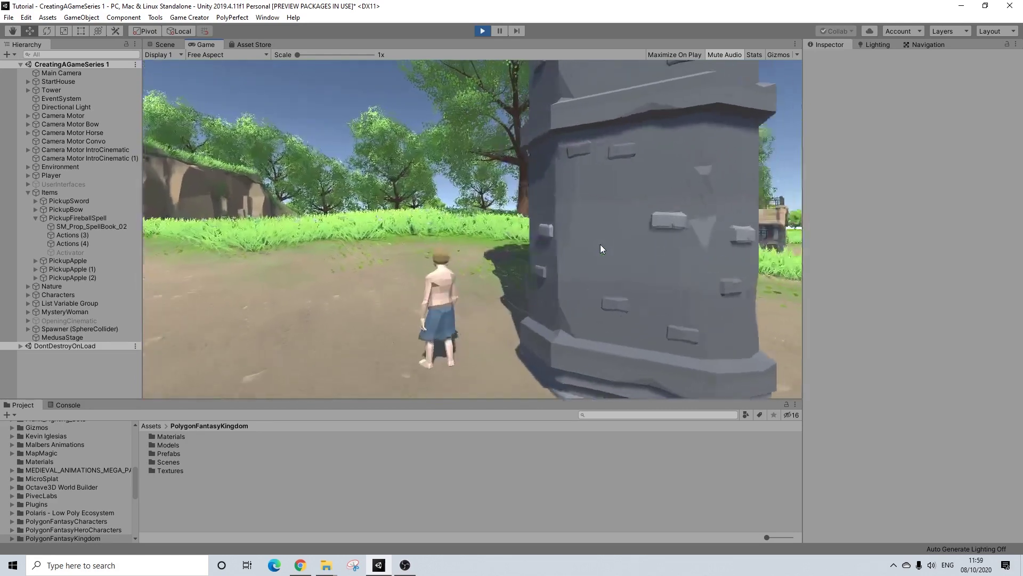
key(d)
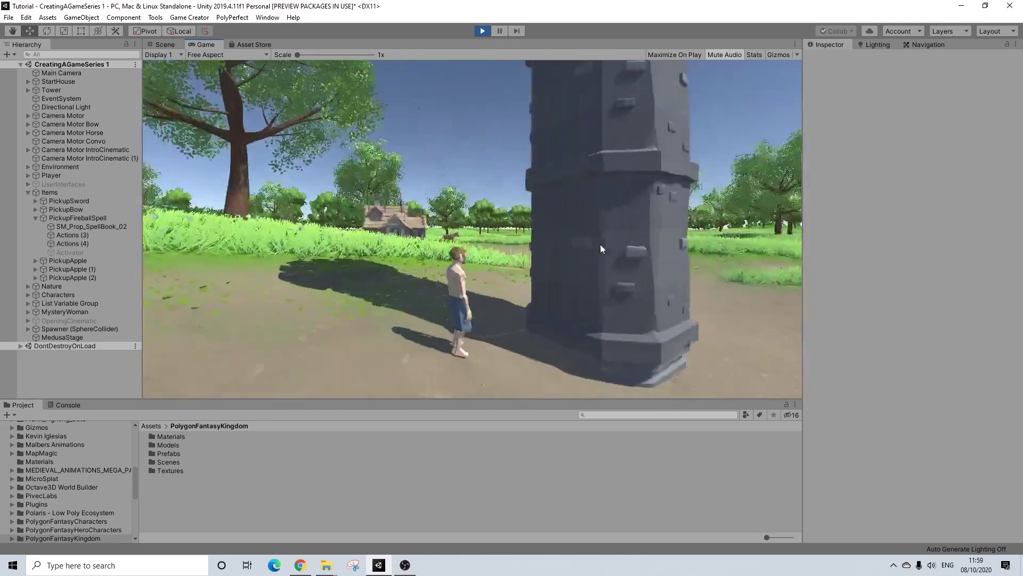
key(w)
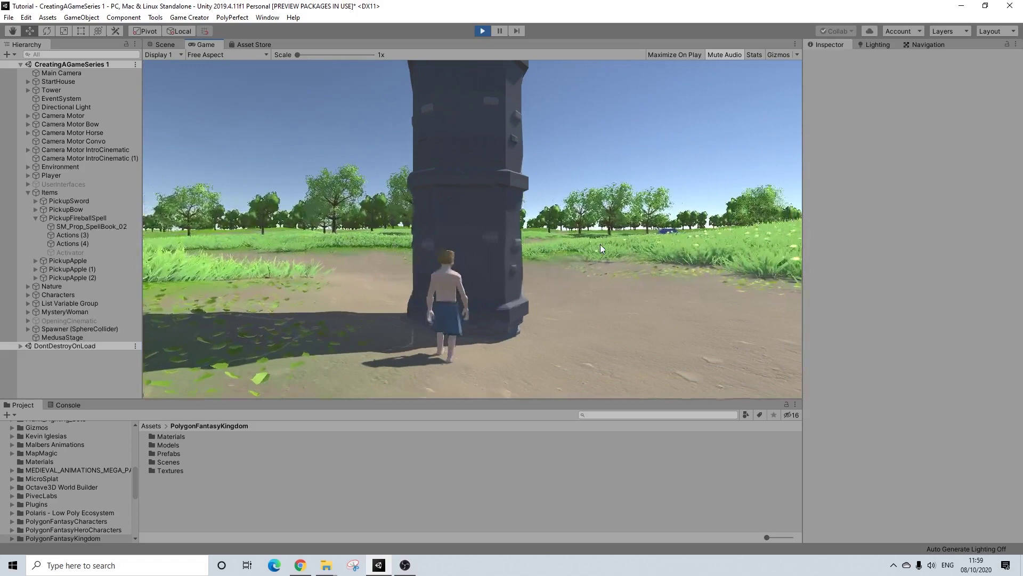
Play-test the climbing by taking the character up the tower wall and onto the battlements
key(s)
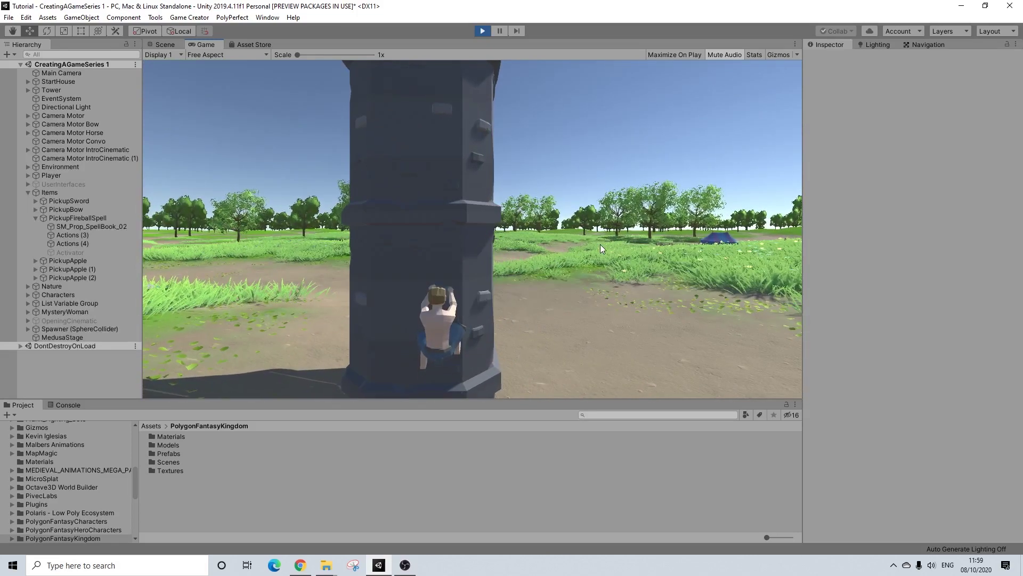
key(s)
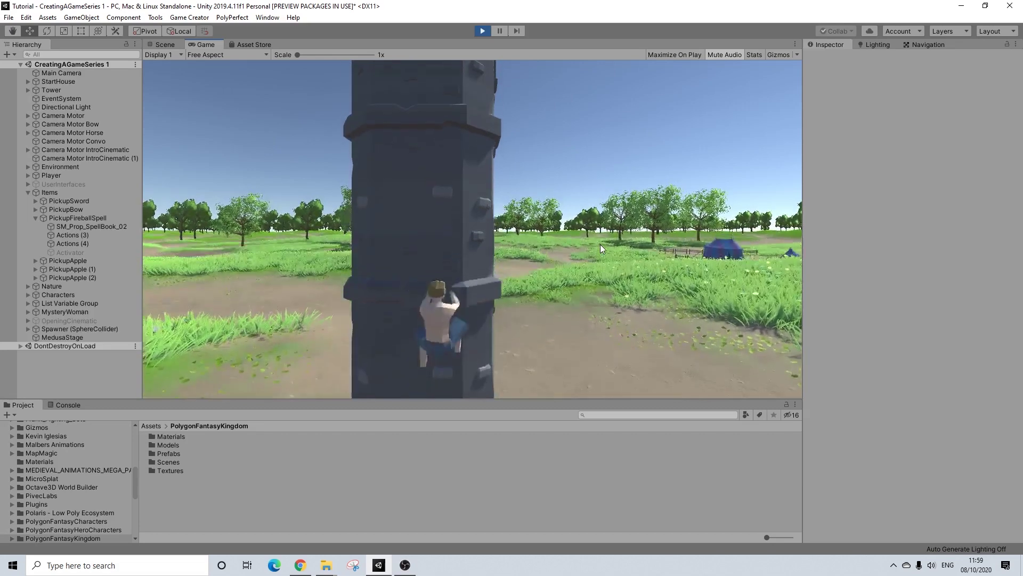
key(w)
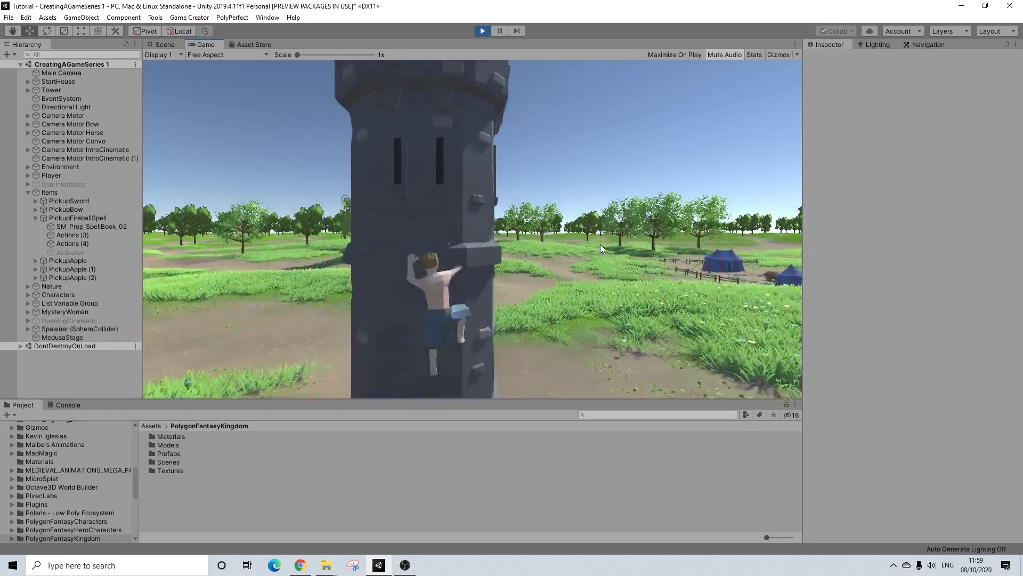
key(w)
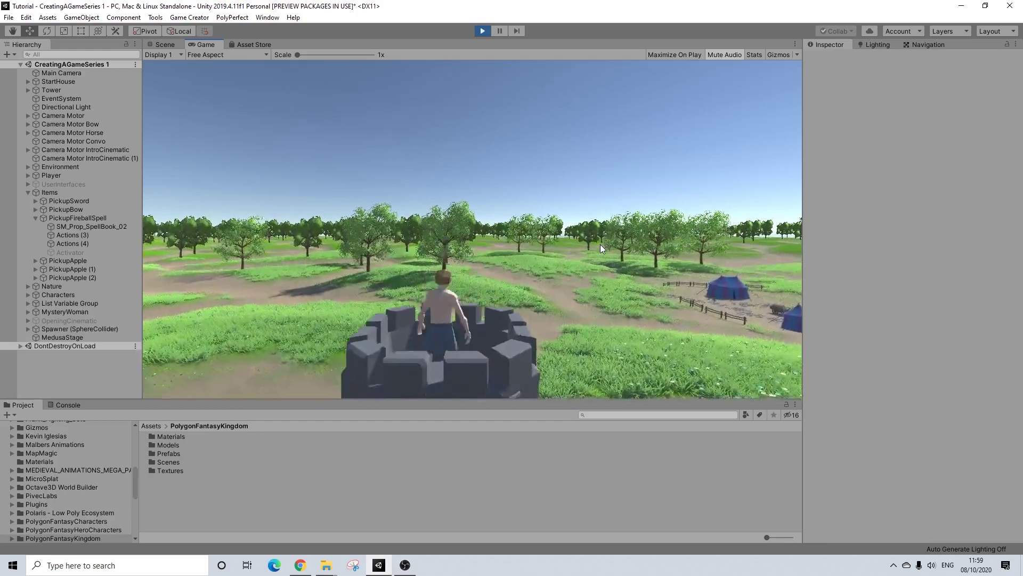
Jump the character off the top of the tower and walk to the thatched house
key(a)
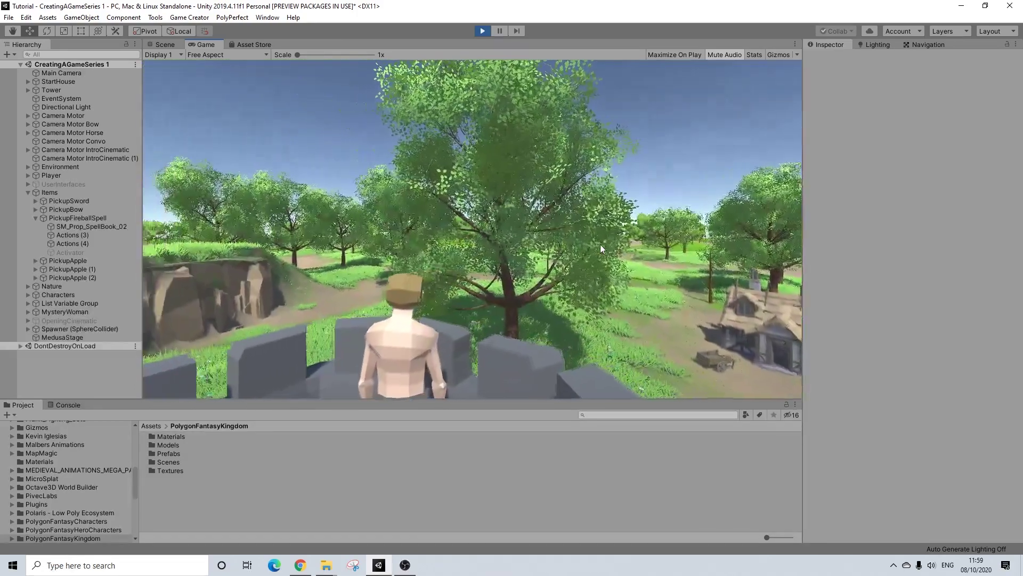
key(d)
key(w)
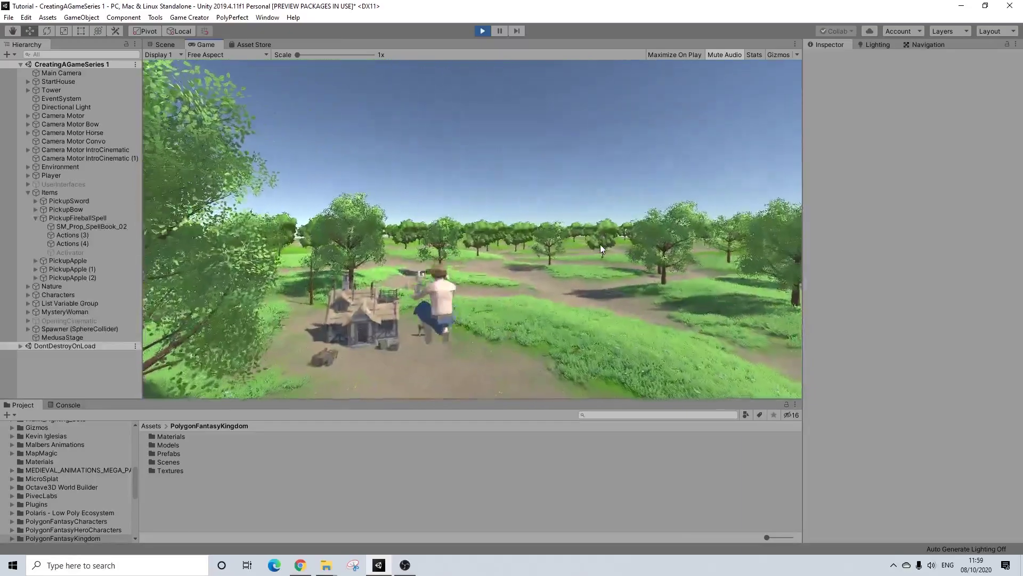
key(w)
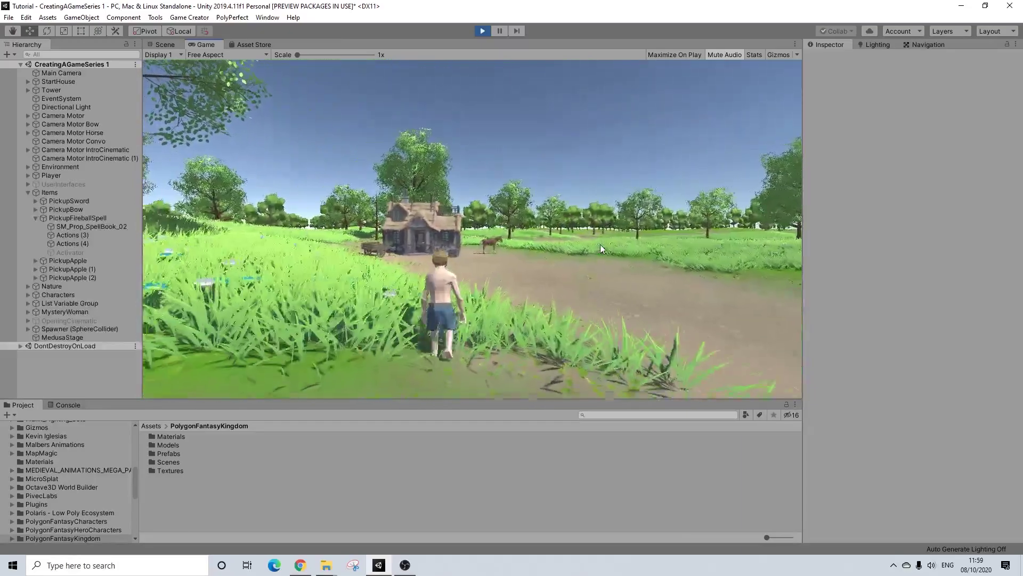
key(w)
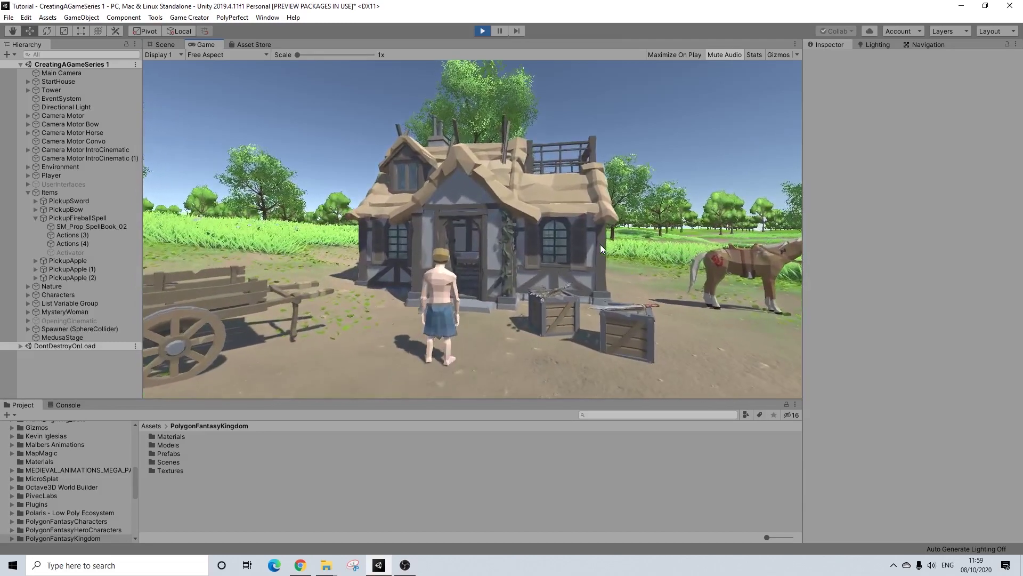
Test the ladder inside the house by climbing to the roof balcony, and jump off the balcony
key(w)
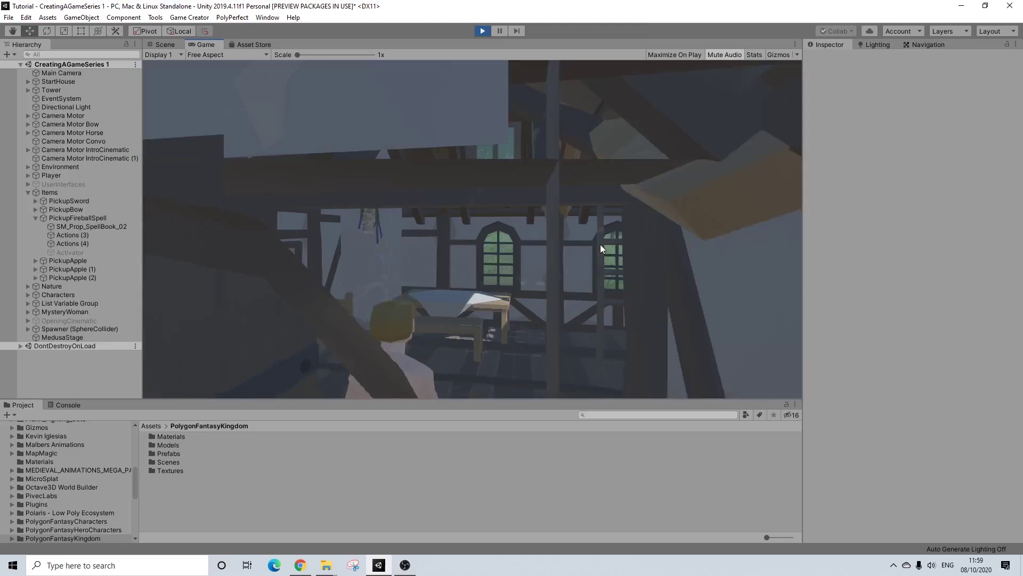
key(w)
key(d)
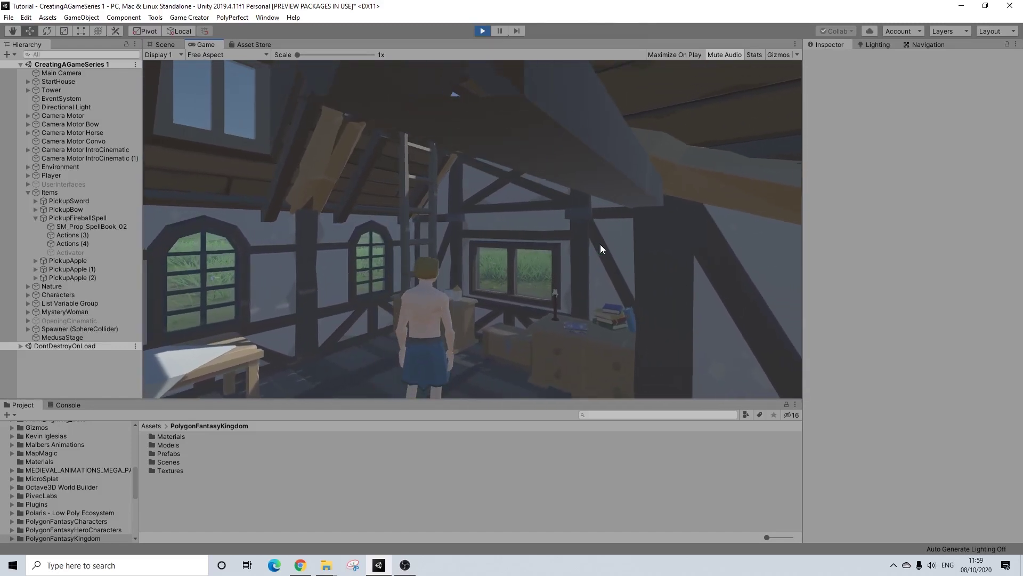
key(w)
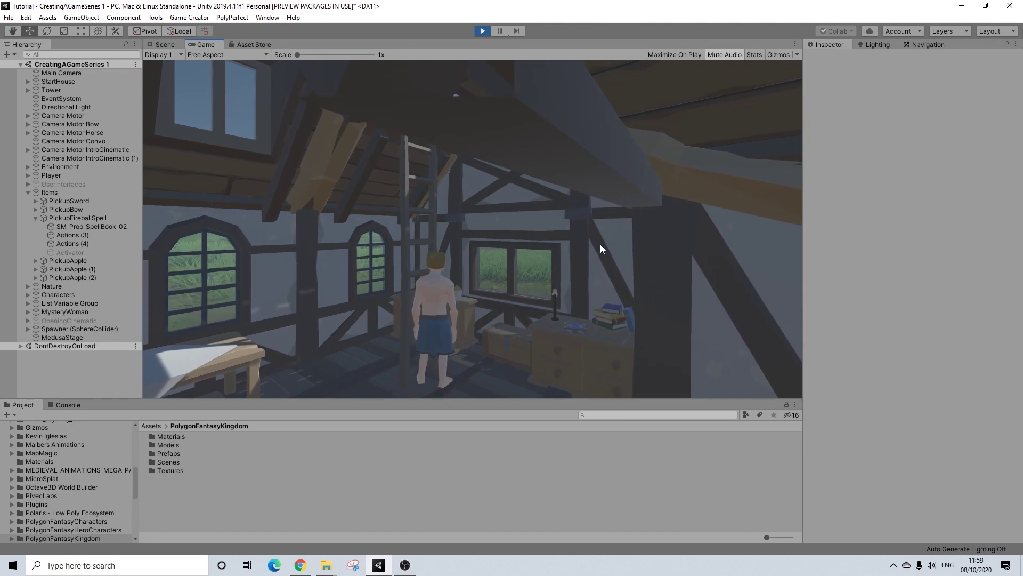
key(w)
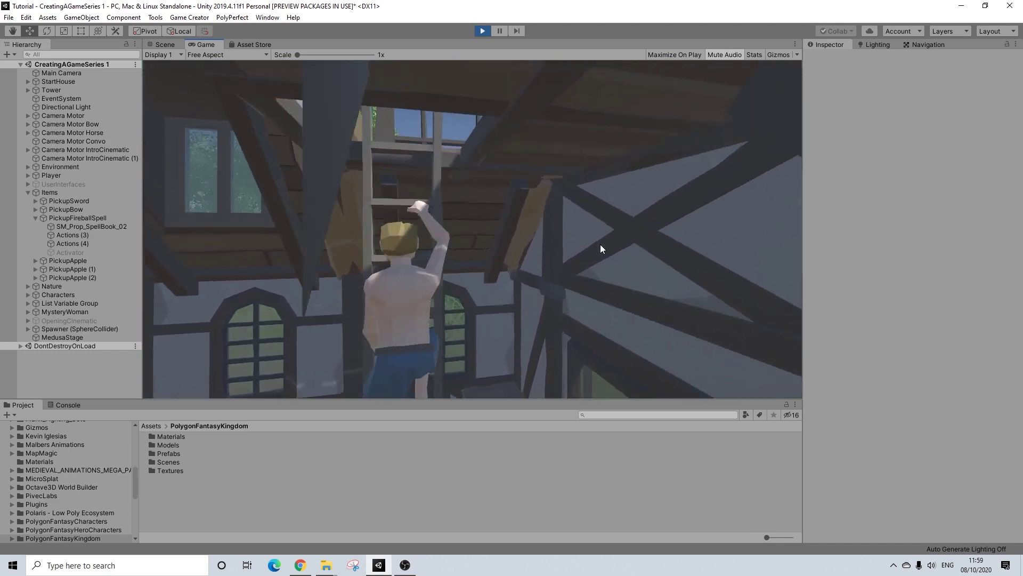
key(w)
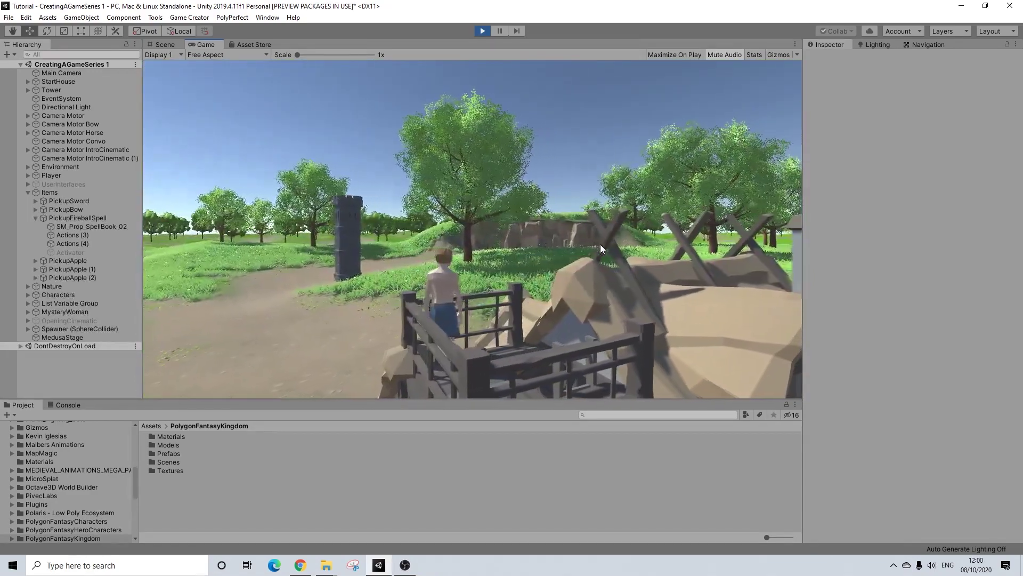
key(w)
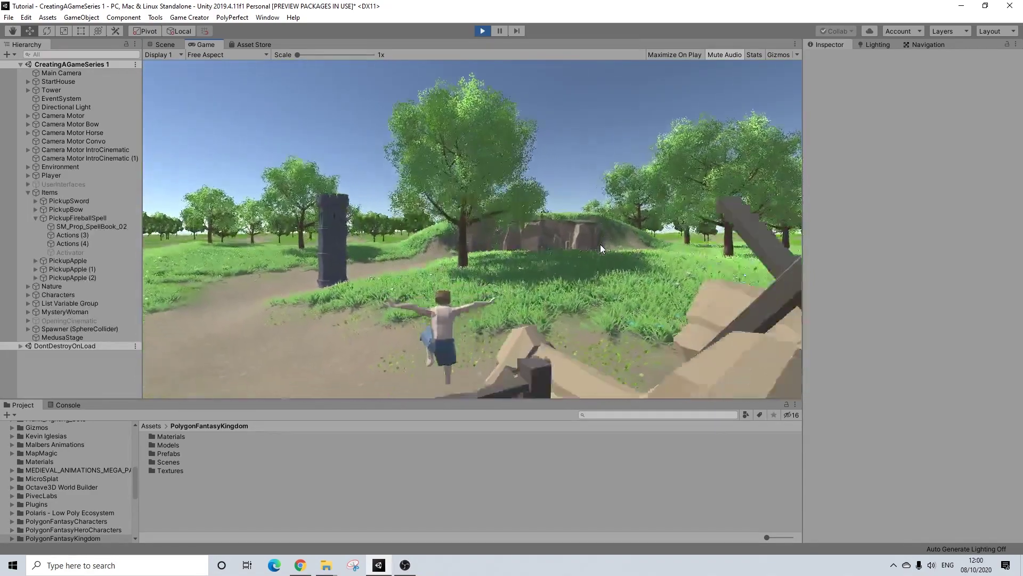
Walk the character around the yard near the house, cart and horse to look over the surroundings
key(d)
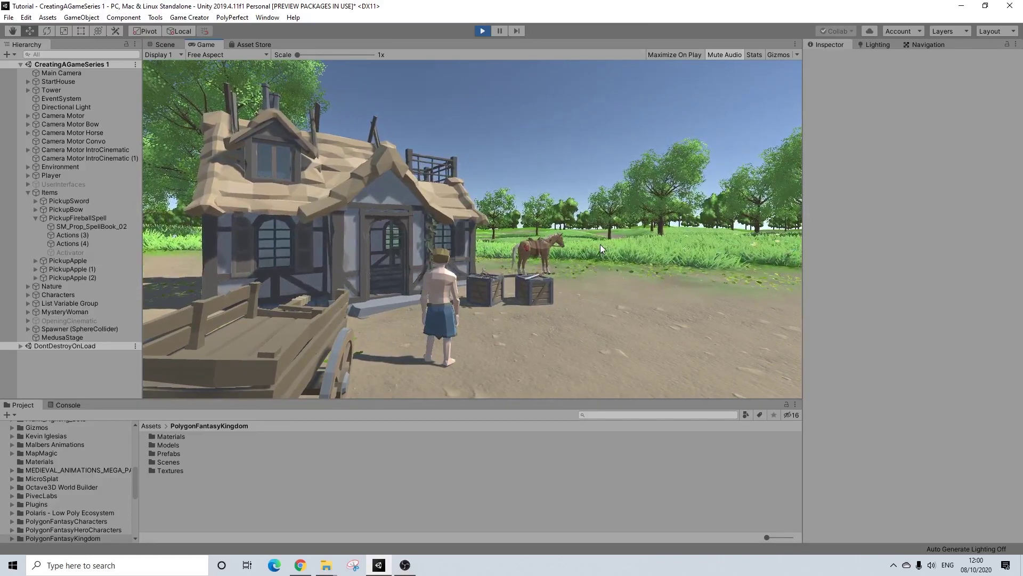
key(d)
key(w)
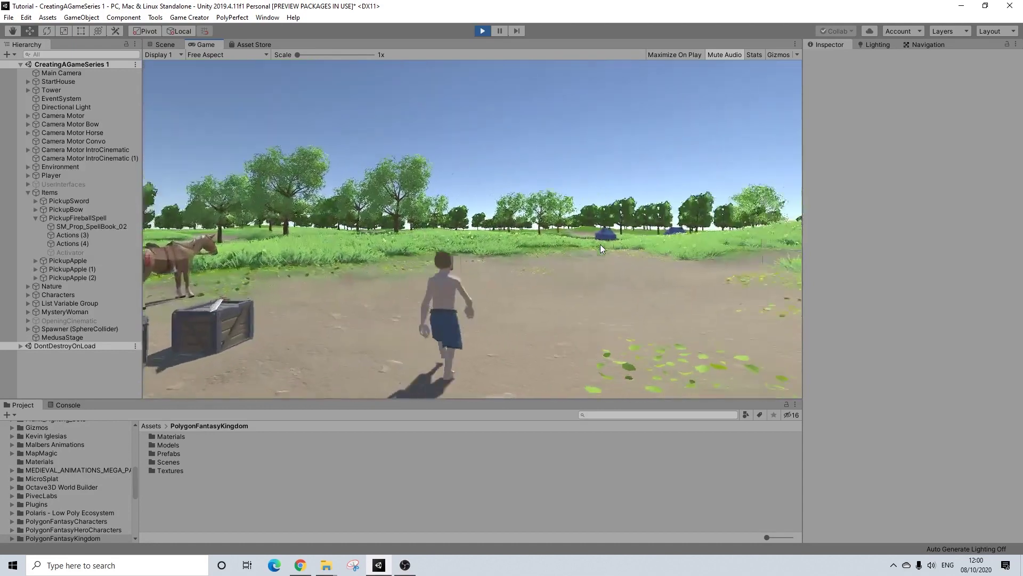
key(d)
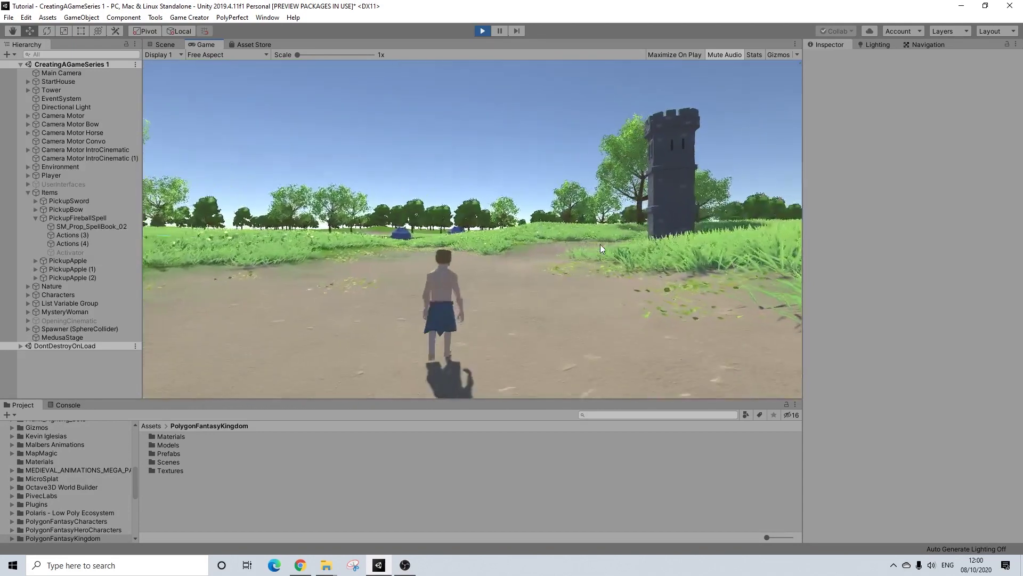
key(d)
key(d)
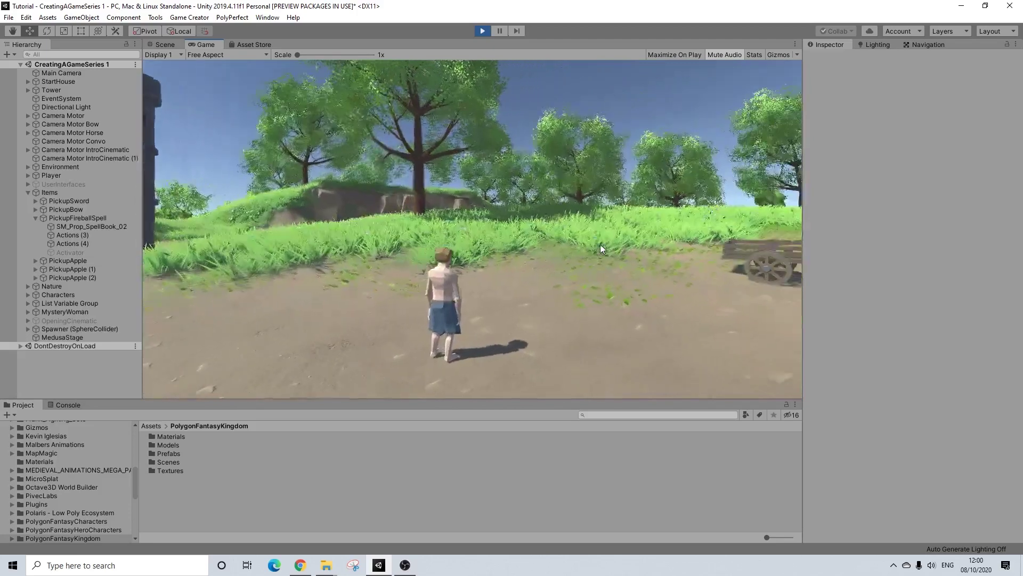
key(d)
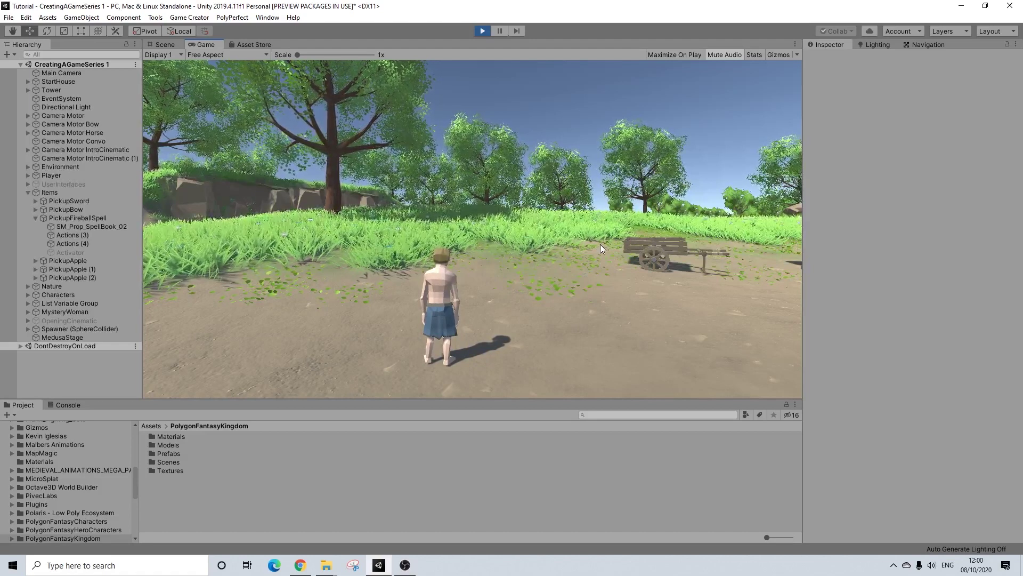
key(d)
key(w)
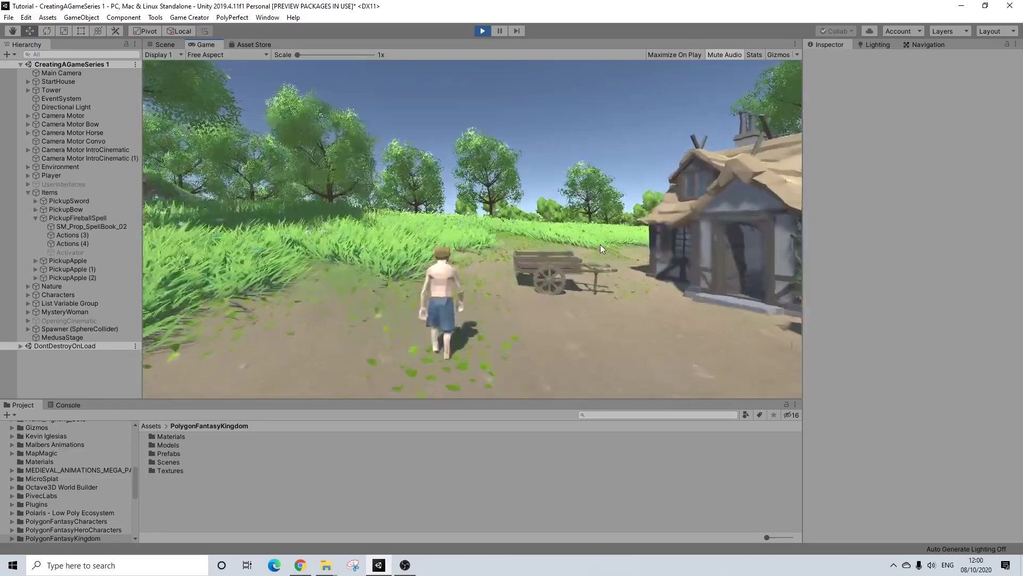
key(a)
key(a)
key(a)
key(w)
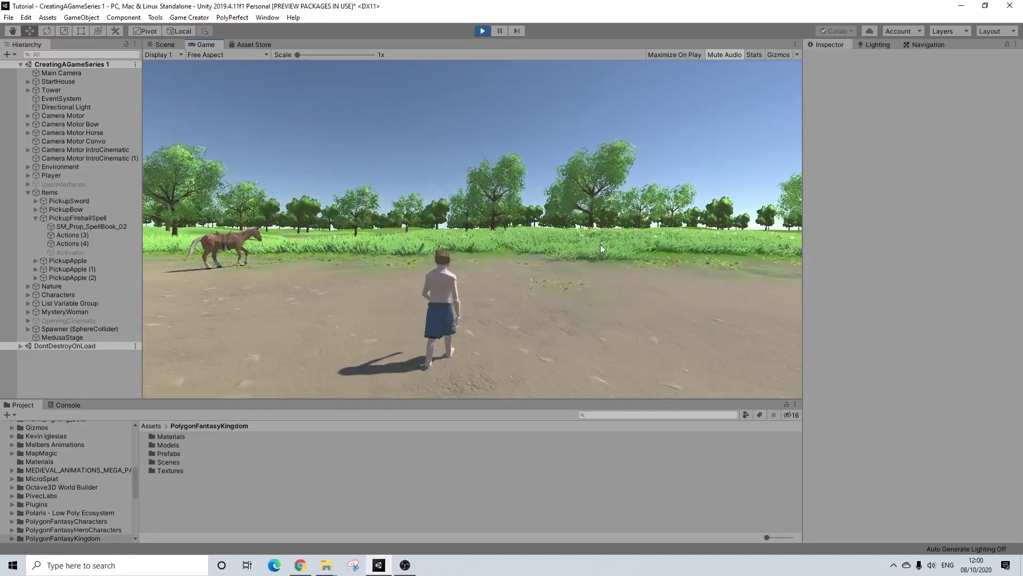
key(a)
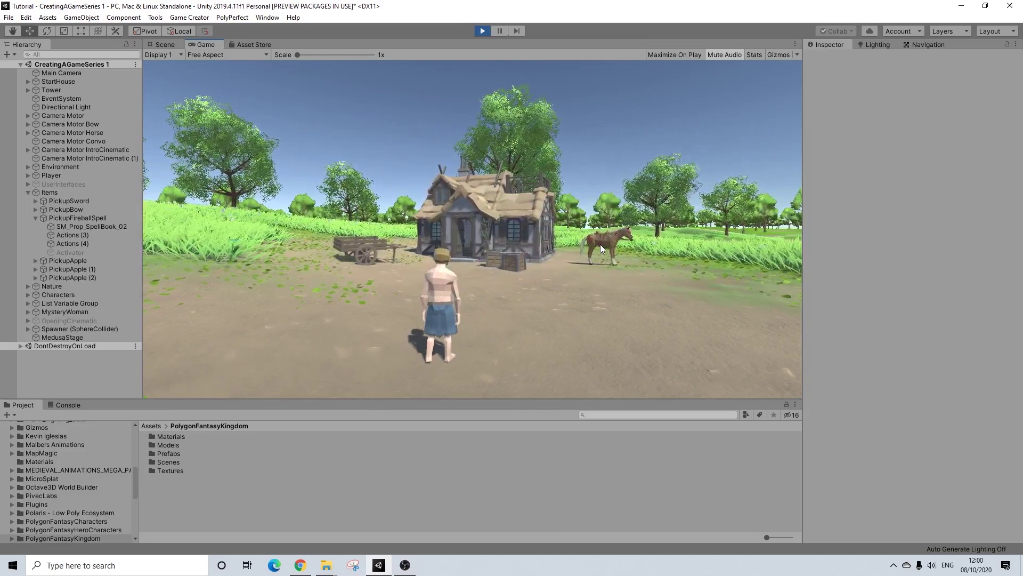
key(d)
key(d)
key(w)
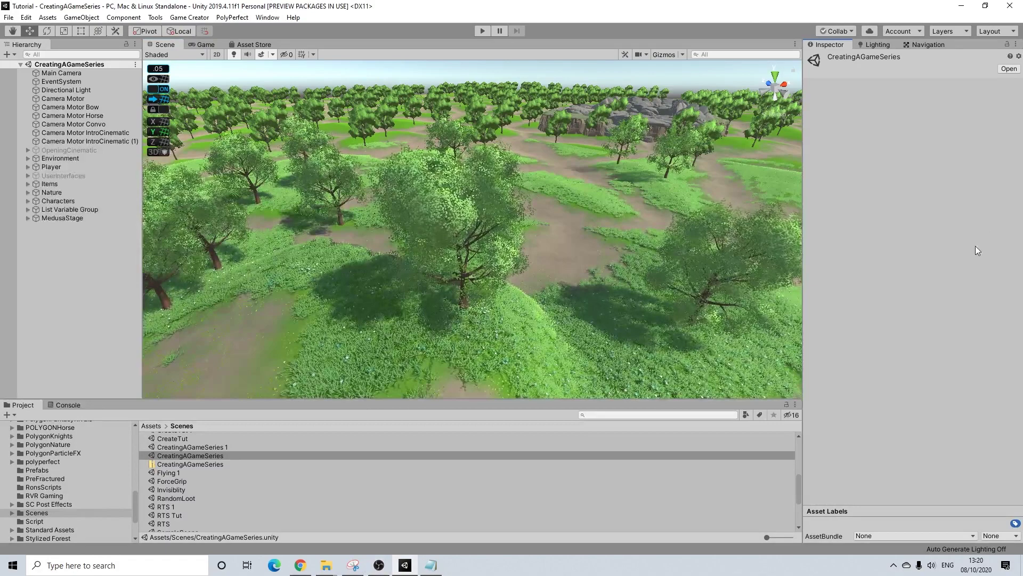
Examine the grassy terrain, dirt paths and clearings of the CreatingAGameSeries scene from several angles
scroll(478, 273, up, 8)
right_drag(575, 248, 475, 251)
middle_drag(475, 251, 536, 264)
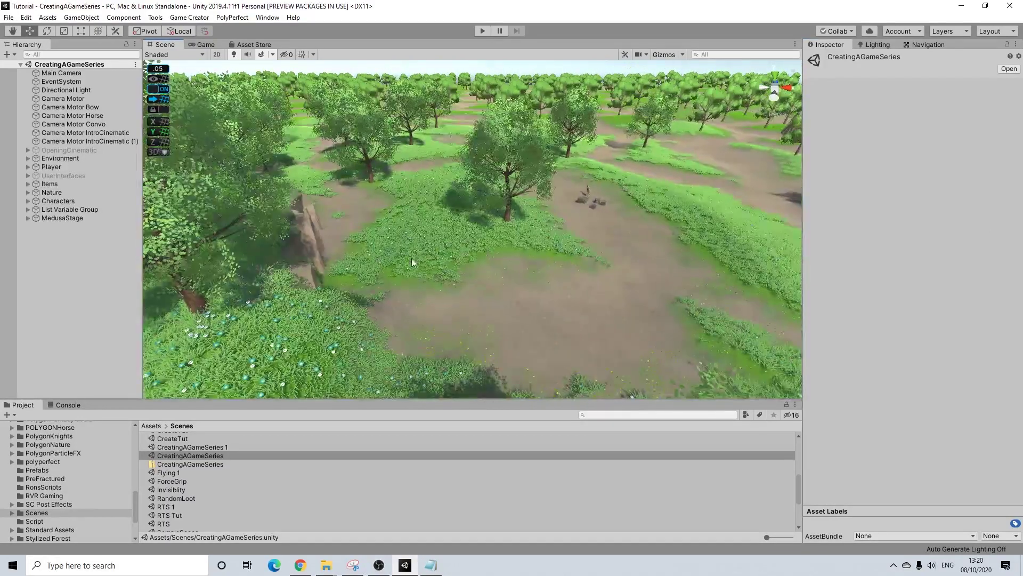
scroll(414, 270, up, 1)
middle_drag(413, 270, 544, 281)
middle_drag(373, 281, 560, 280)
right_drag(405, 269, 532, 267)
middle_drag(532, 266, 583, 267)
mouse_move(489, 287)
middle_down()
mouse_move(585, 249)
mouse_move(506, 267)
mouse_move(487, 283)
middle_up()
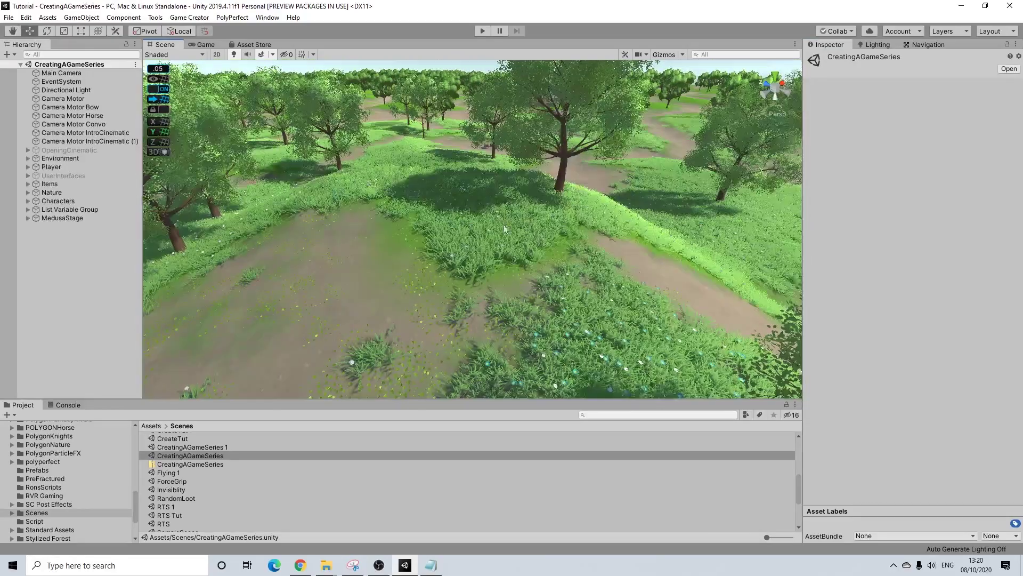
middle_drag(503, 225, 534, 251)
alt+drag(535, 251, 508, 278)
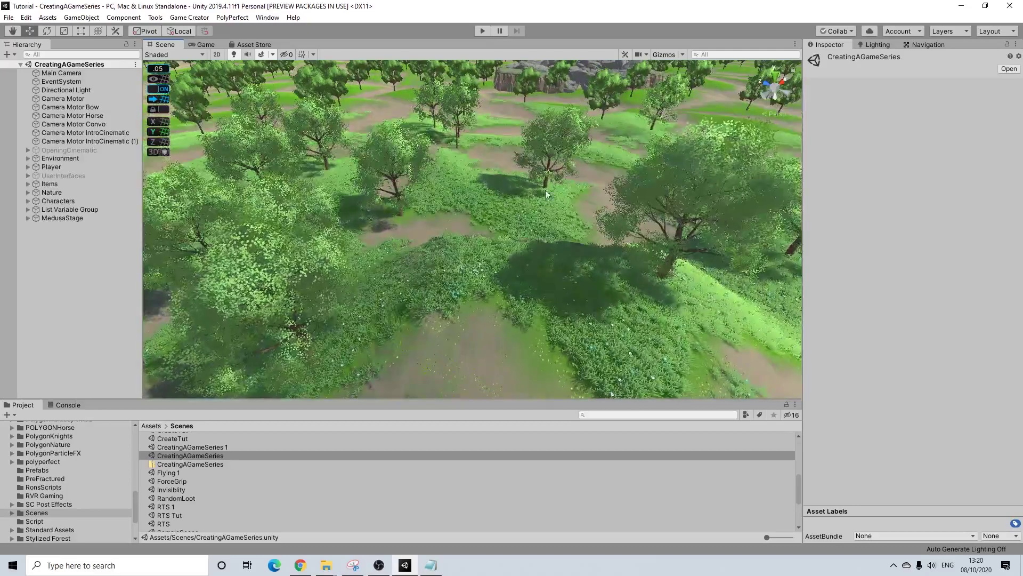
scroll(490, 296, up, 2)
scroll(488, 248, up, 4)
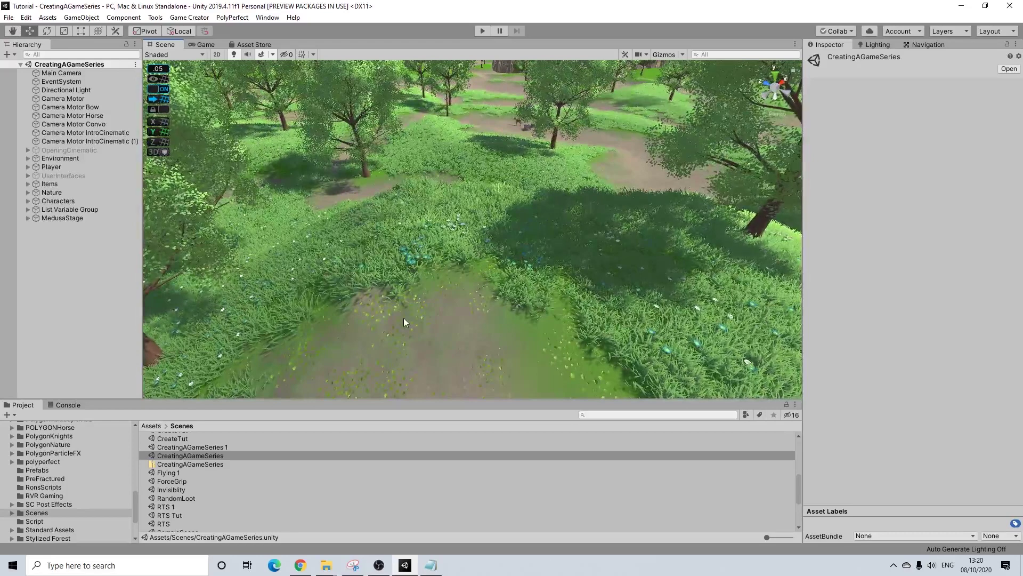
Open the Buildings prefab folder of the PolygonKnights asset pack
scroll(50, 505, up, 3)
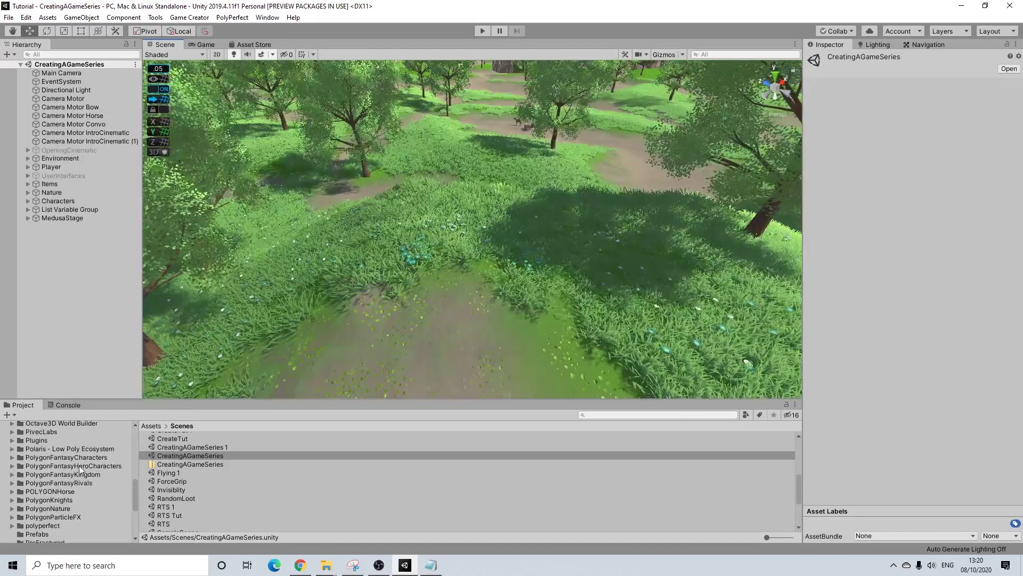
click(81, 475)
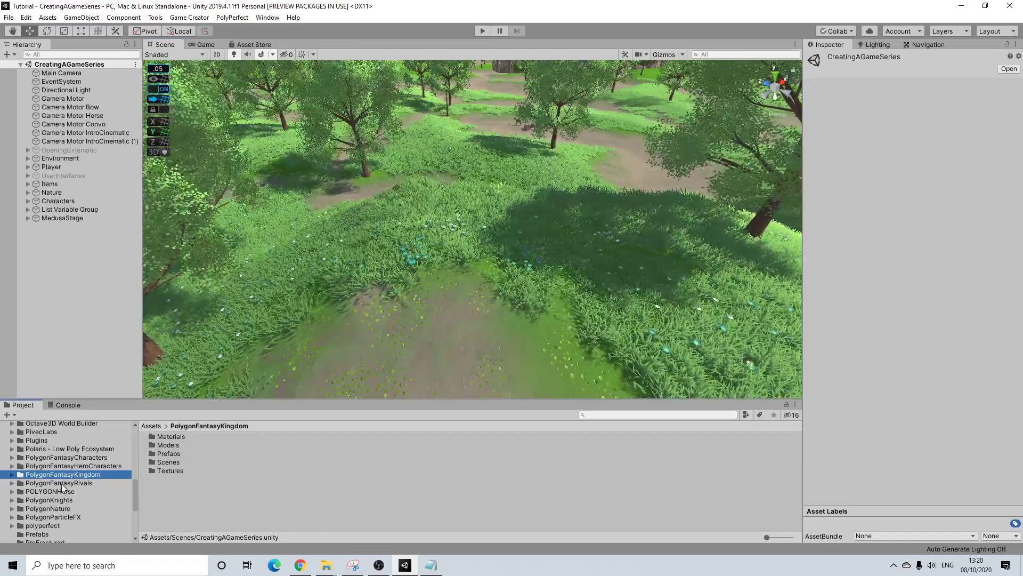
click(54, 499)
double_click(166, 462)
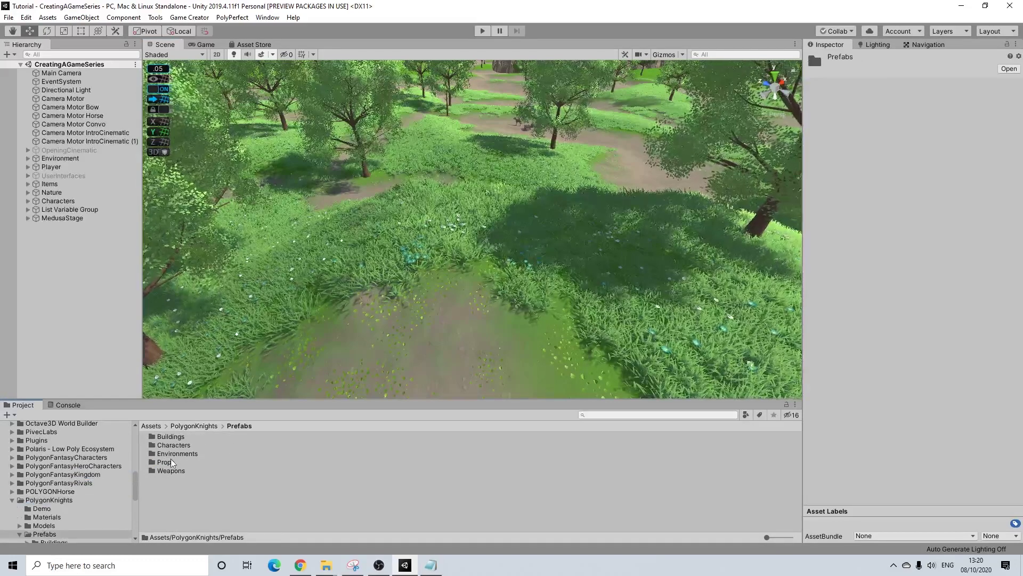
double_click(177, 437)
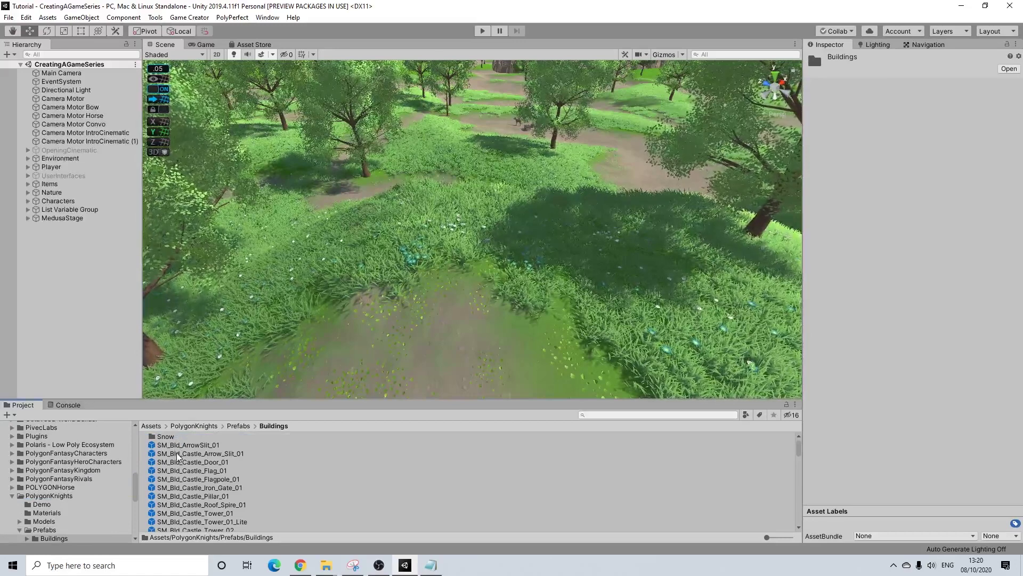
Find the SM_Bld_Castle_Tower_Base_01 prefab and place it on the grassy mound beyond the dirt path
scroll(211, 465, down, 5)
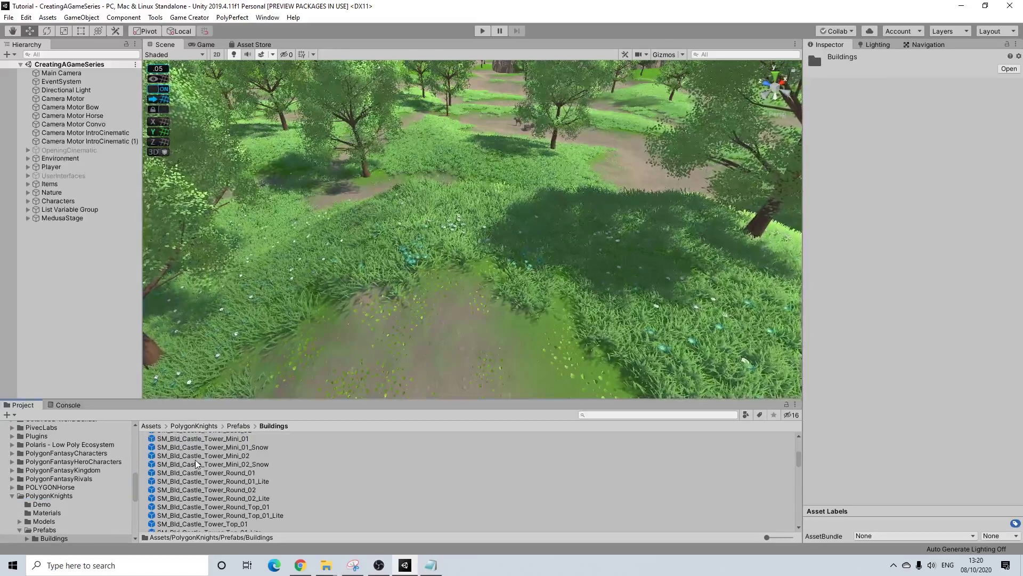
scroll(210, 466, up, 3)
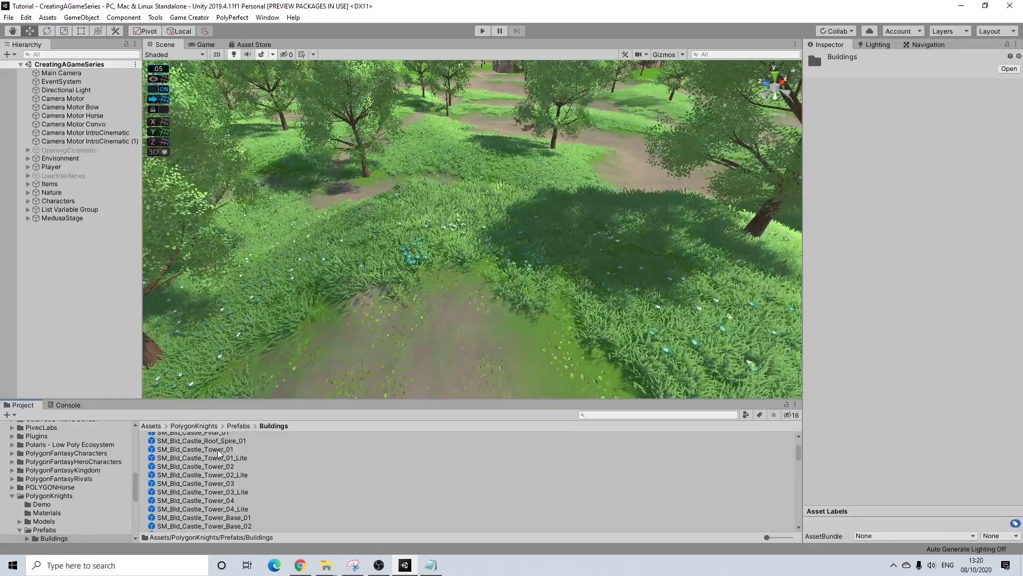
scroll(235, 477, down, 3)
drag(234, 485, 410, 211)
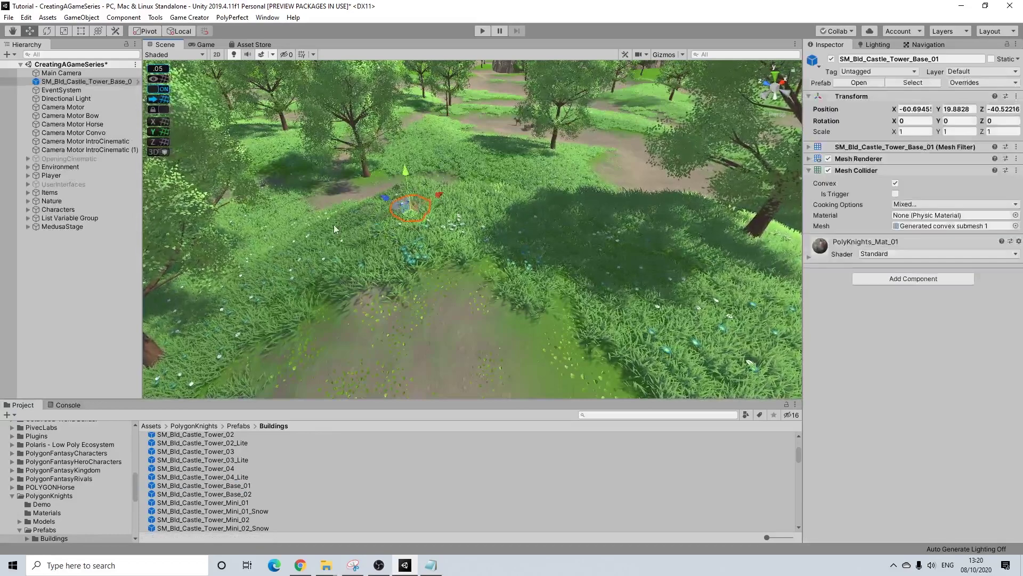
Set the grid snap value to 1 and align the tower base to X -61, Z -41
scroll(344, 229, up, 6)
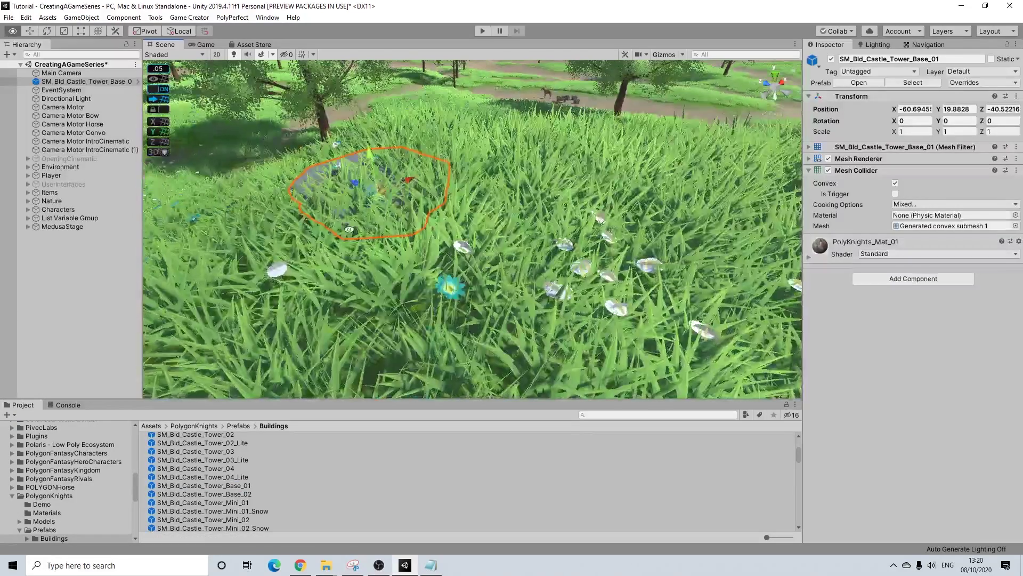
click(158, 68)
click(282, 71)
text(1)
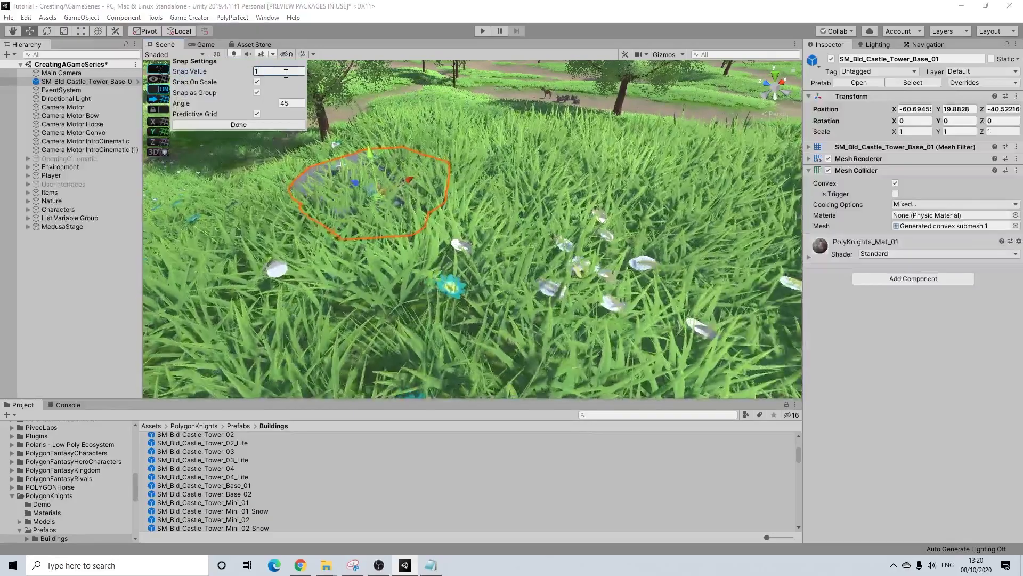
click(241, 124)
drag(412, 178, 411, 180)
drag(435, 171, 352, 188)
Place the SM_Bld_Castle_Tower_02 prefab on top of the tower base at X -61, Z -41
right_drag(415, 183, 315, 235)
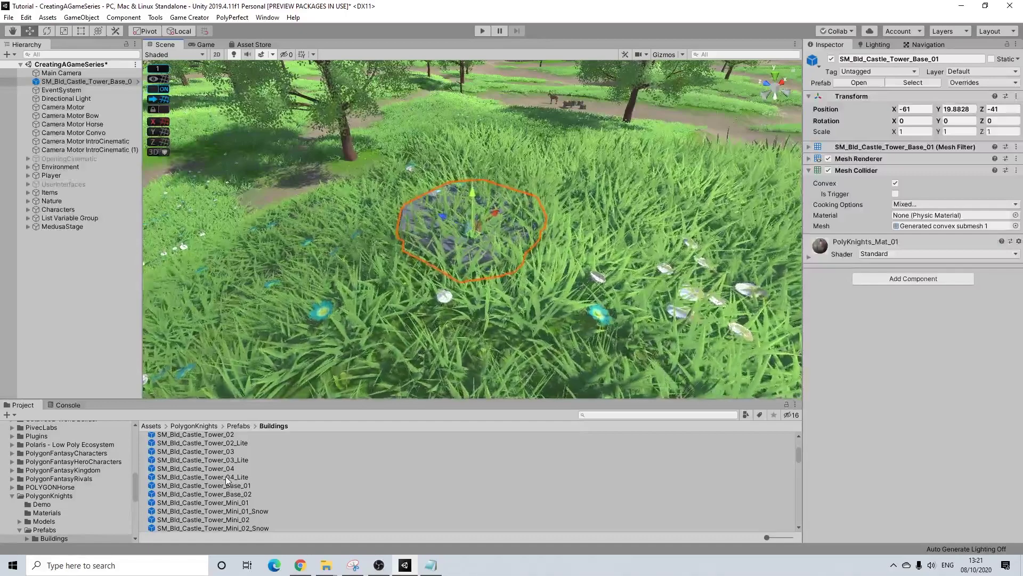
scroll(225, 474, up, 2)
drag(229, 466, 456, 200)
scroll(426, 213, down, 5)
drag(231, 475, 441, 405)
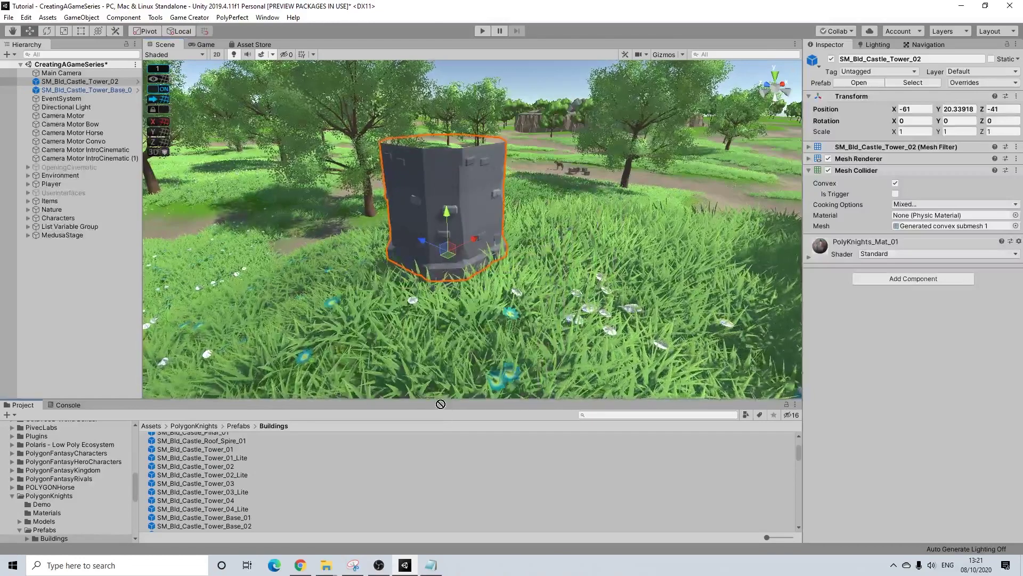
Duplicate the SM_Bld_Castle_Tower_02 section twice and stack the copies above it at Y 23 and Y 26
scroll(438, 294, up, 3)
alt+drag(437, 293, 341, 287)
scroll(341, 287, down, 3)
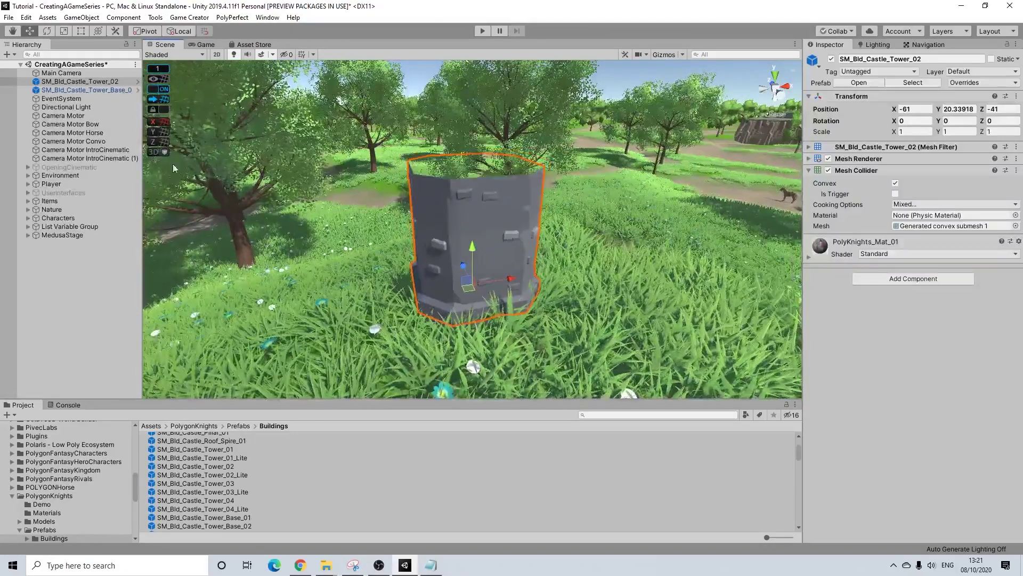
key(ctrl+d)
drag(472, 245, 498, 156)
middle_drag(499, 157, 478, 232)
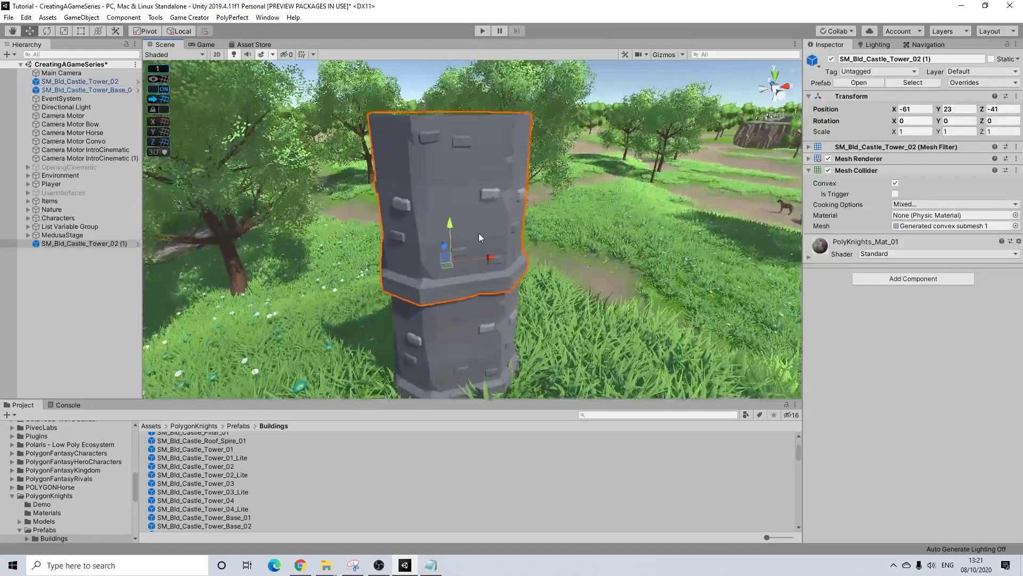
scroll(478, 233, down, 3)
key(ctrl+d)
drag(456, 212, 510, 233)
click(525, 183)
Place the SM_Bld_Castle_Tower_04 prefab on top of the stacked tower sections at X -61, Z -41
scroll(509, 232, up, 3)
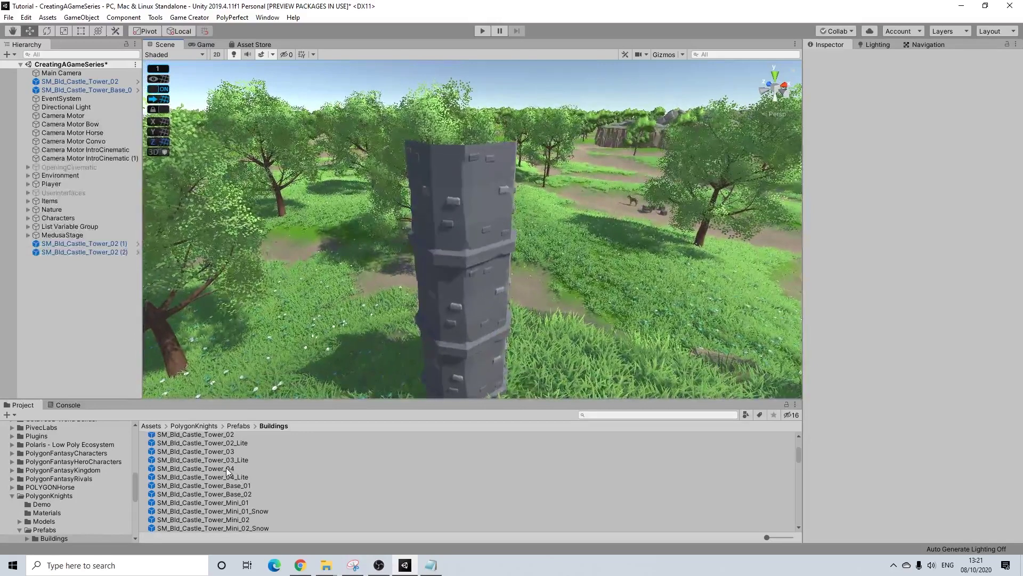
drag(229, 468, 438, 150)
alt+drag(393, 255, 509, 179)
scroll(509, 179, down, 10)
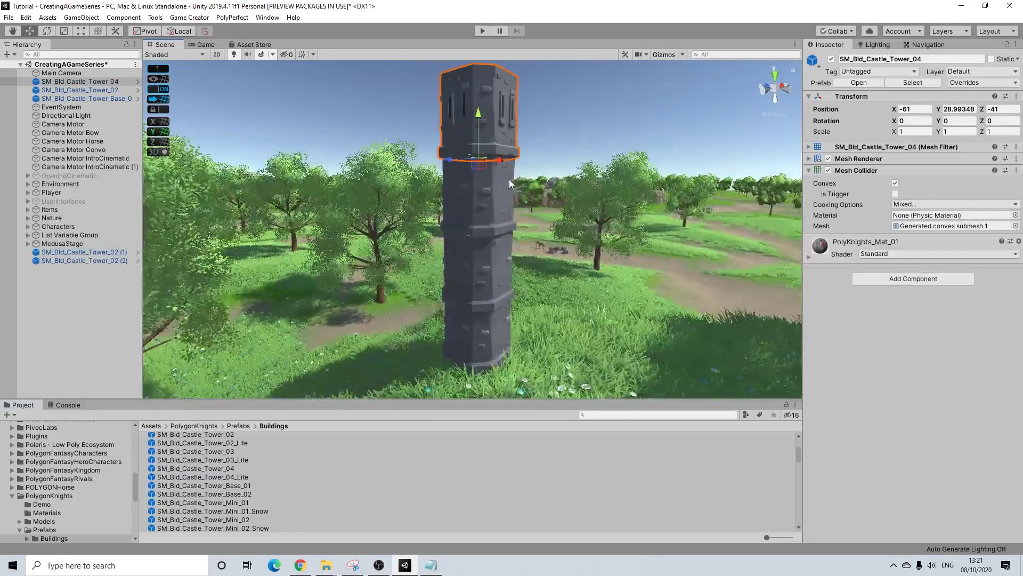
middle_drag(509, 179, 421, 240)
Delete the uppermost SM_Bld_Castle_Tower_02 copy and lower the SM_Bld_Castle_Tower_04 section to Y 26
click(443, 238)
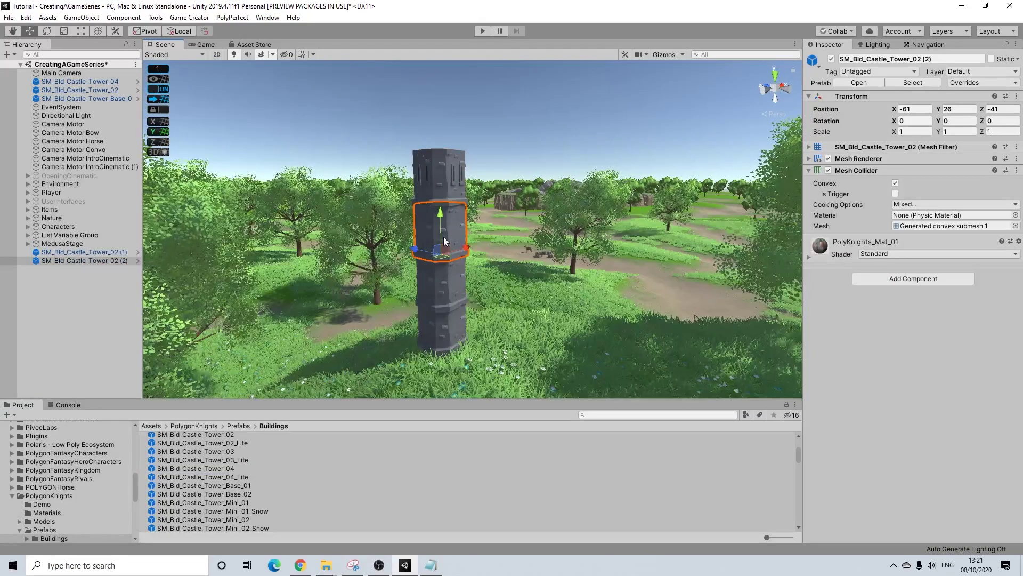
key(Delete)
click(447, 176)
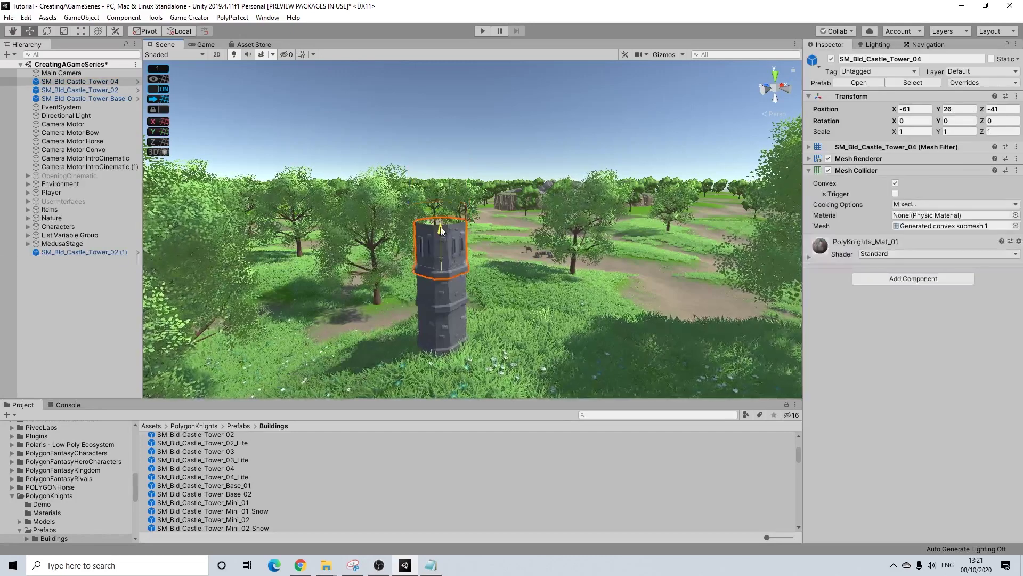
drag(442, 223, 442, 213)
Place the SM_Bld_Castle_Tower_Top_01 prefab as battlements on top of the windowed tower section
scroll(421, 268, up, 4)
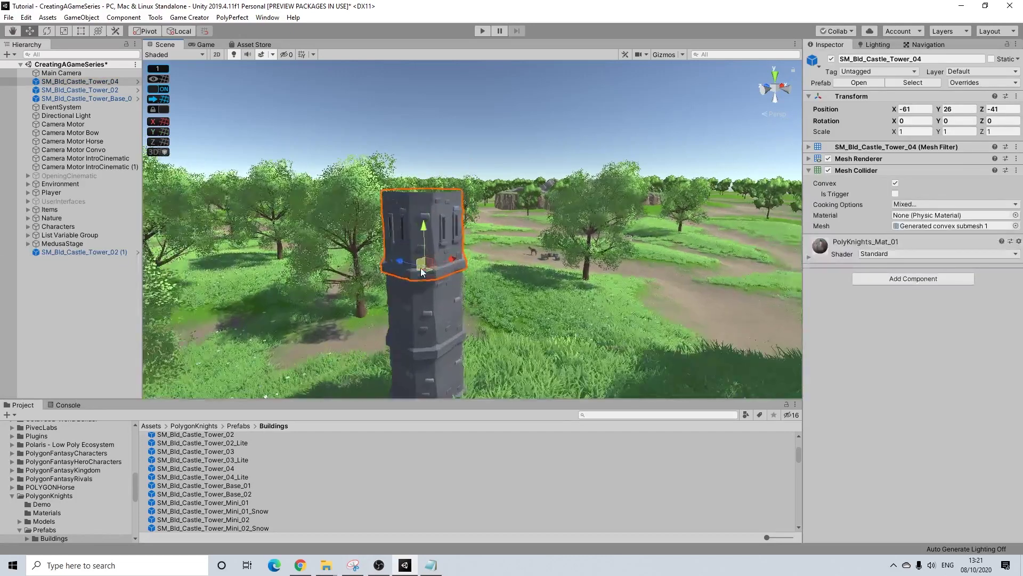
scroll(259, 498, down, 2)
scroll(258, 501, down, 3)
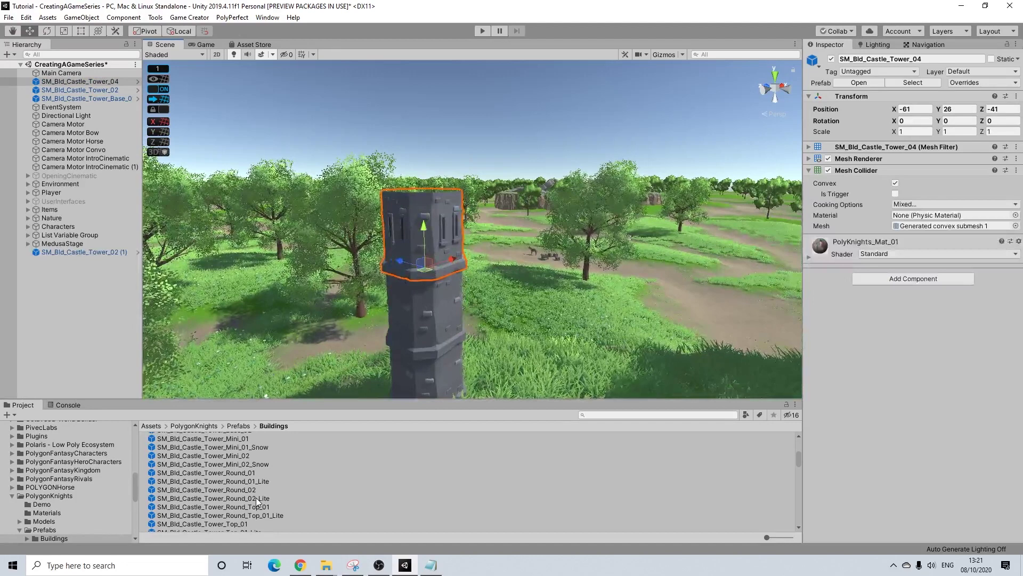
drag(234, 490, 421, 198)
alt+drag(421, 199, 453, 179)
scroll(434, 222, up, 5)
Set the grid snap value to 0.05 and move the middle SM_Bld_Castle_Tower_02 section to Y 23.3
alt+drag(435, 222, 472, 335)
click(491, 354)
middle_drag(491, 353, 496, 266)
alt+drag(495, 267, 566, 266)
middle_drag(566, 266, 567, 309)
click(159, 70)
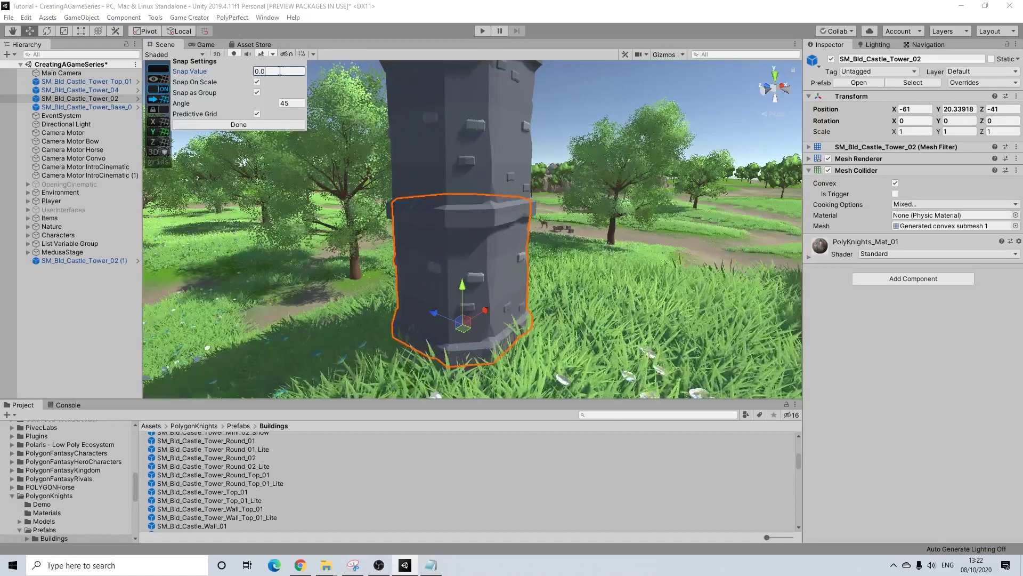
click(265, 122)
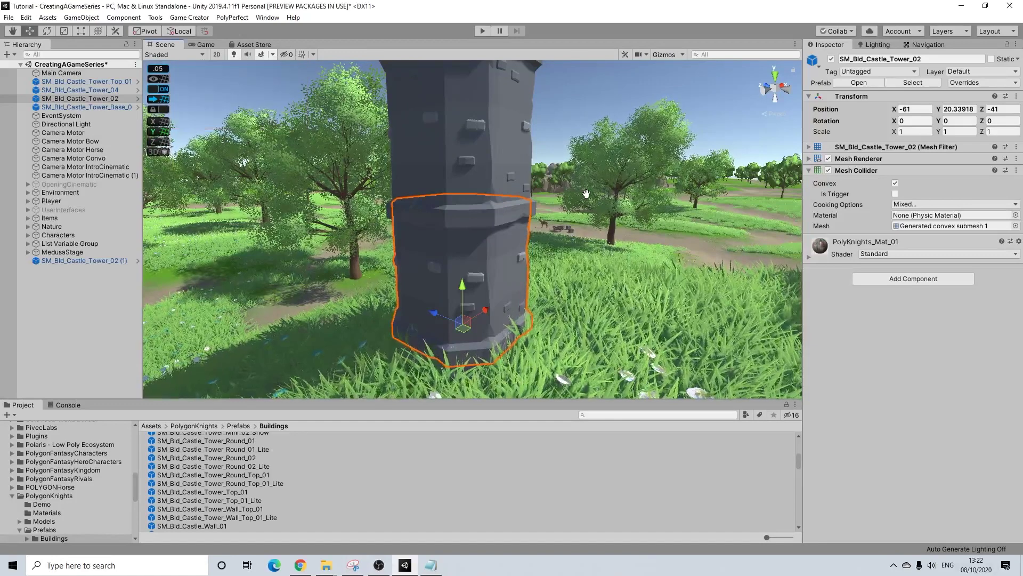
middle_drag(587, 194, 580, 204)
click(470, 159)
alt+drag(495, 168, 462, 168)
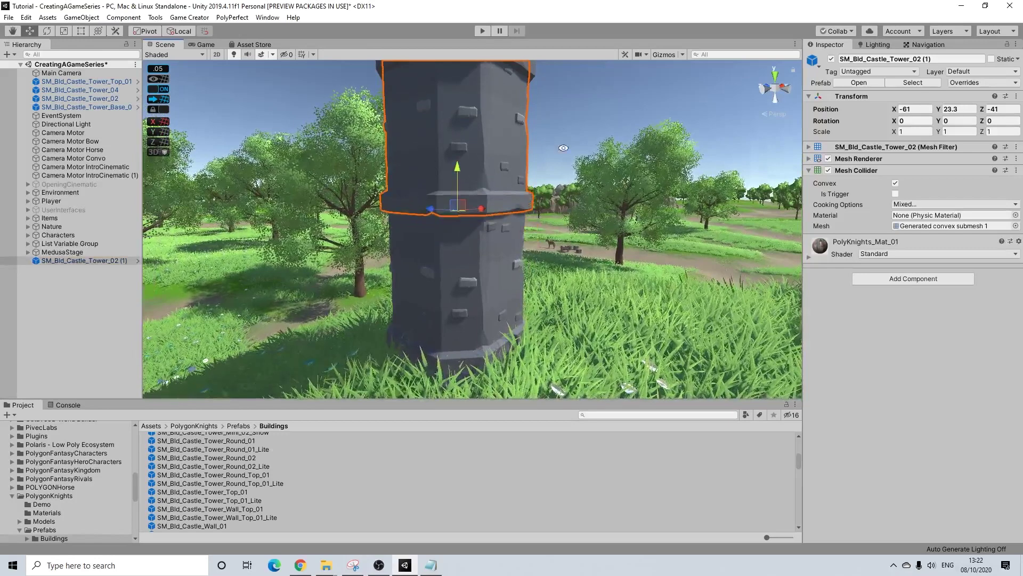
Fine-tune the height of the SM_Bld_Castle_Tower_04 section to fit the section beneath it
middle_drag(545, 120, 549, 294)
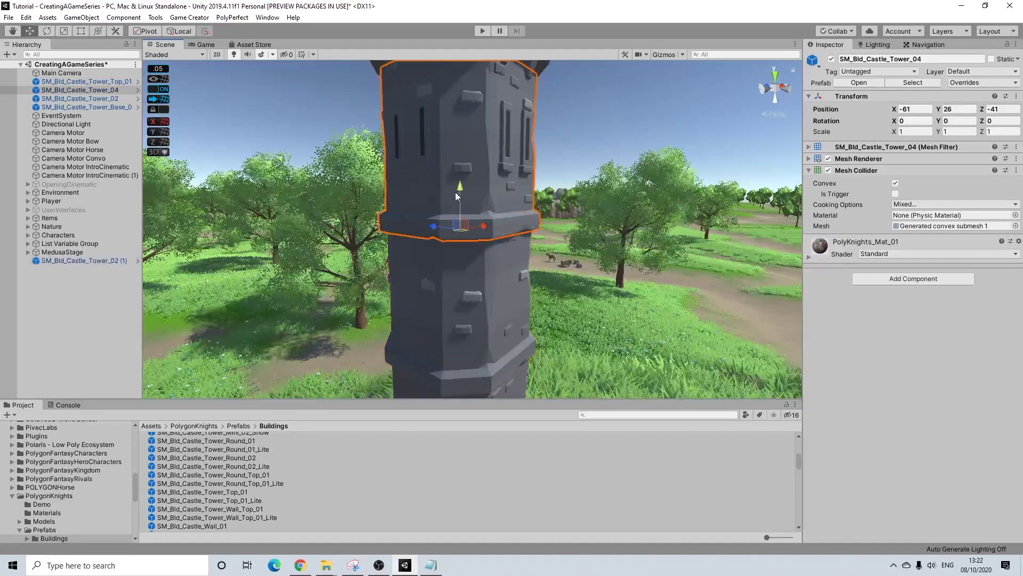
drag(460, 168, 462, 174)
alt+drag(523, 182, 510, 159)
click(568, 140)
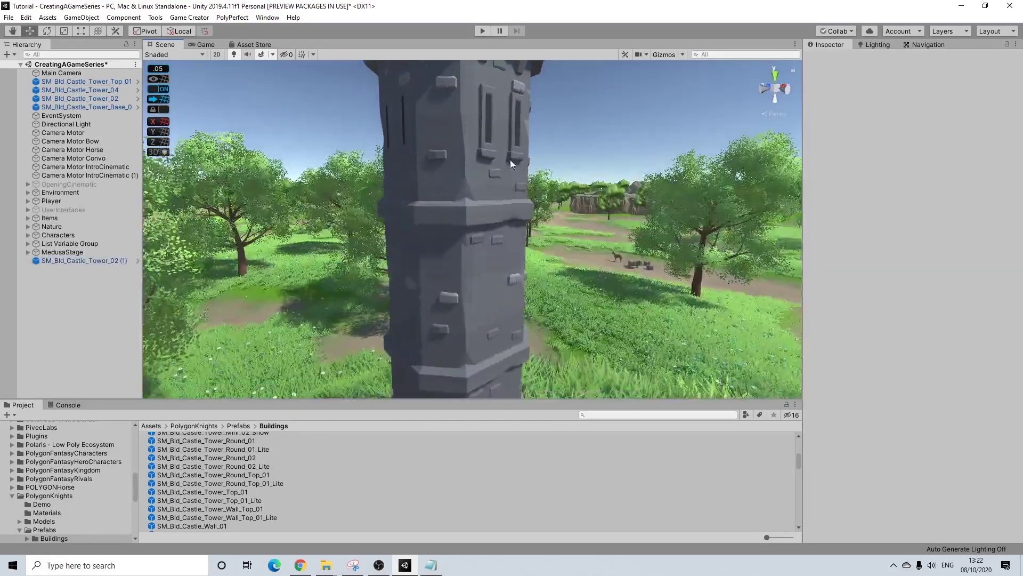
Position the battlement top SM_Bld_Castle_Tower_Top_01 at Y 28.85 so it sits on the windowed section
middle_drag(510, 159, 511, 302)
alt+drag(511, 302, 465, 198)
click(475, 175)
click(695, 191)
alt+drag(695, 191, 524, 248)
scroll(526, 331, down, 3)
middle_drag(526, 335, 477, 179)
click(476, 178)
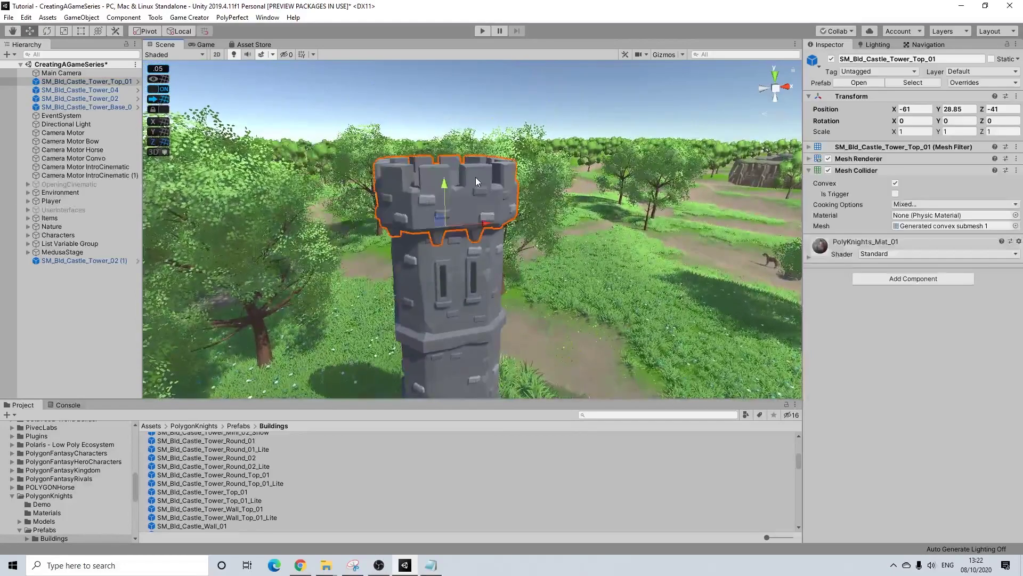
click(65, 271)
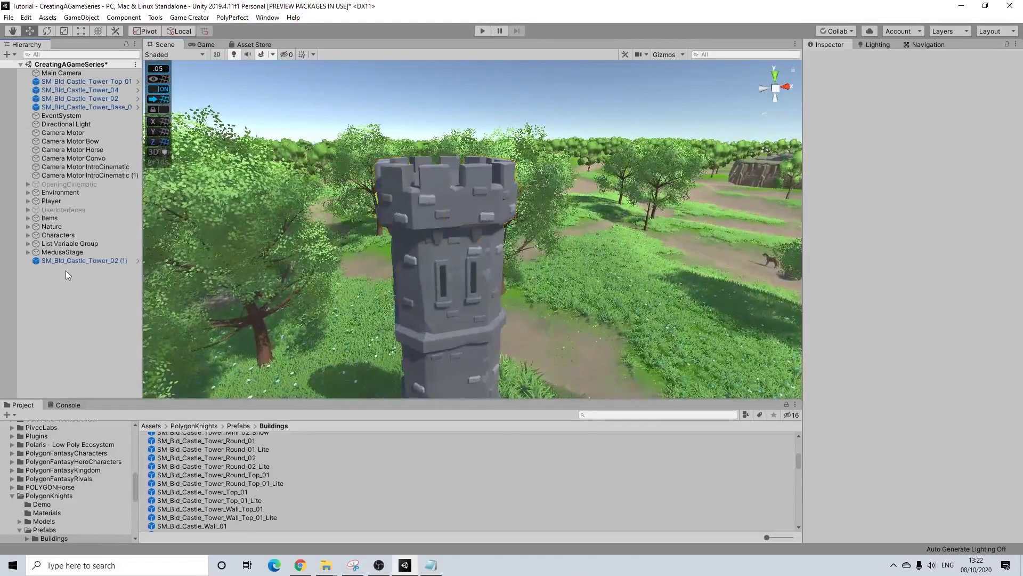
right_click(65, 271)
click(108, 383)
right_click(65, 269)
click(83, 302)
key(BackSpace)
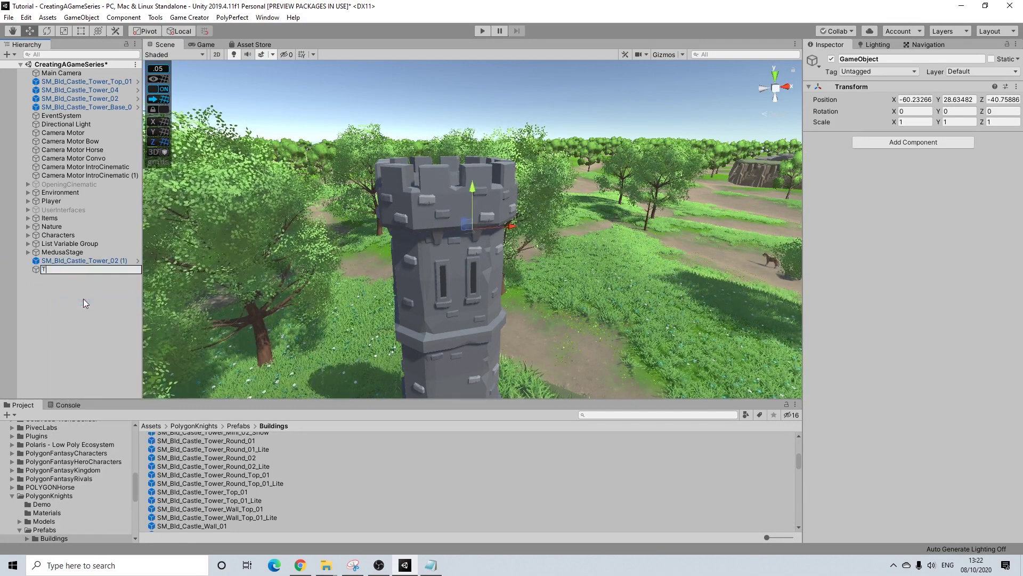
click(51, 272)
key(Delete)
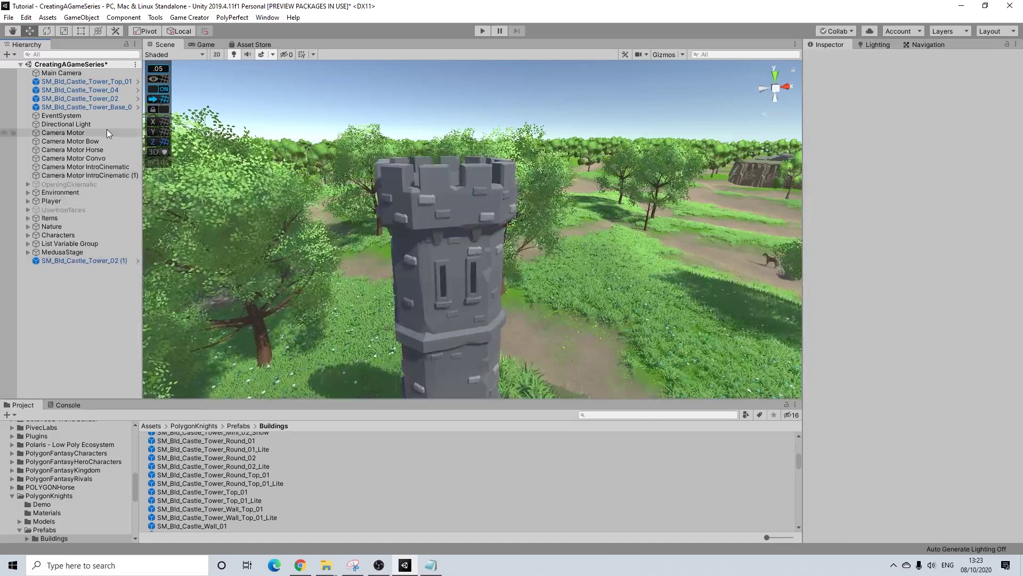
Create an empty object as a child of the tower base, and move it out to the scene's root level below Main Camera
right_click(97, 106)
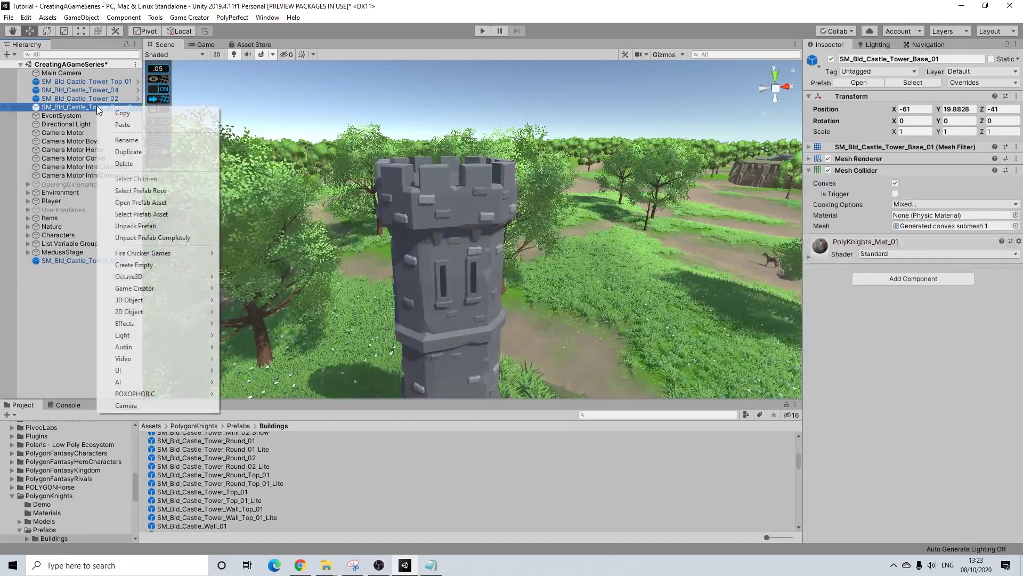
click(134, 265)
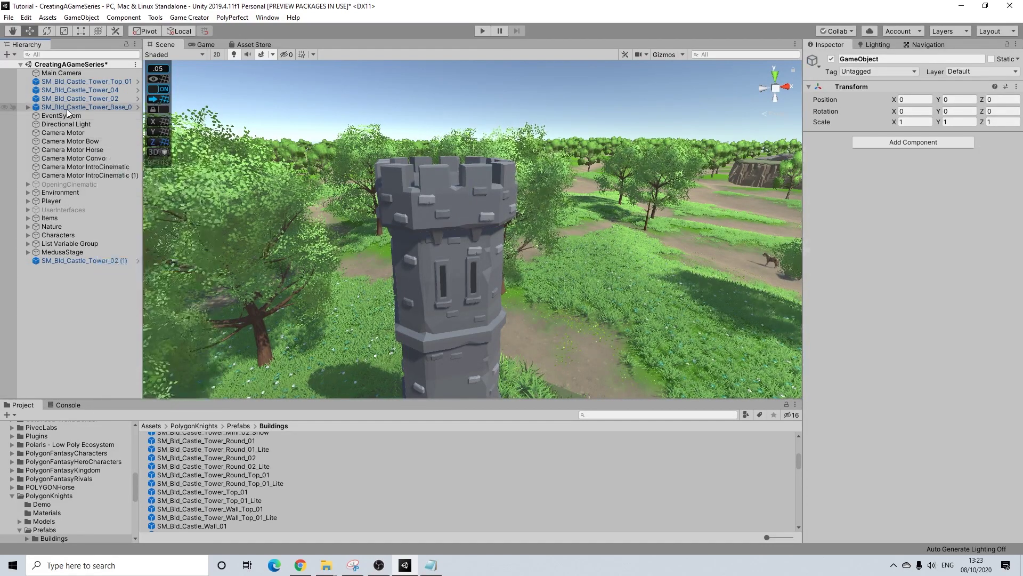
click(28, 107)
scroll(528, 341, down, 3)
middle_drag(533, 357, 524, 337)
drag(64, 114, 63, 79)
Rename the empty object as Tower
right_click(59, 78)
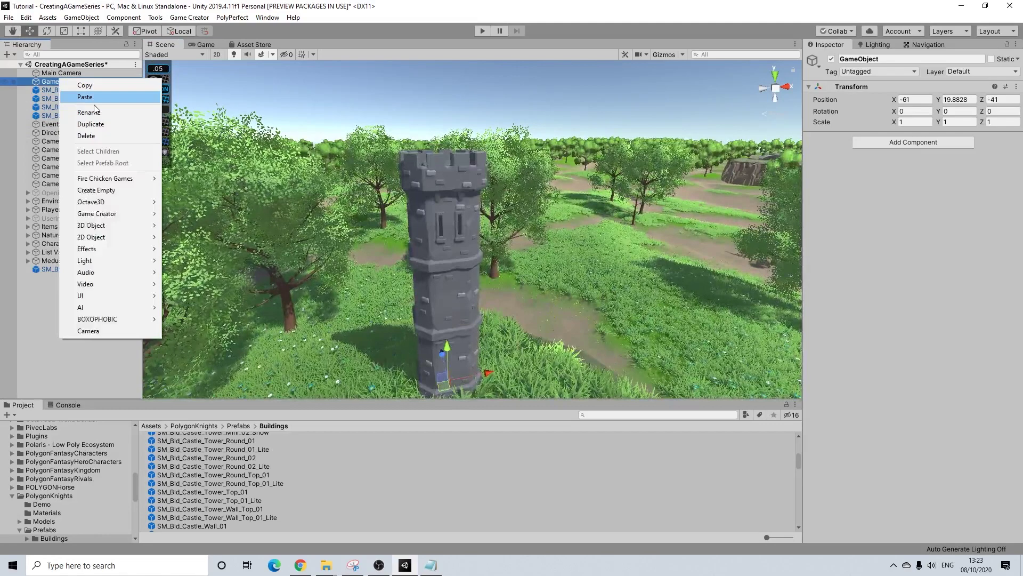
click(86, 114)
text(Tower)
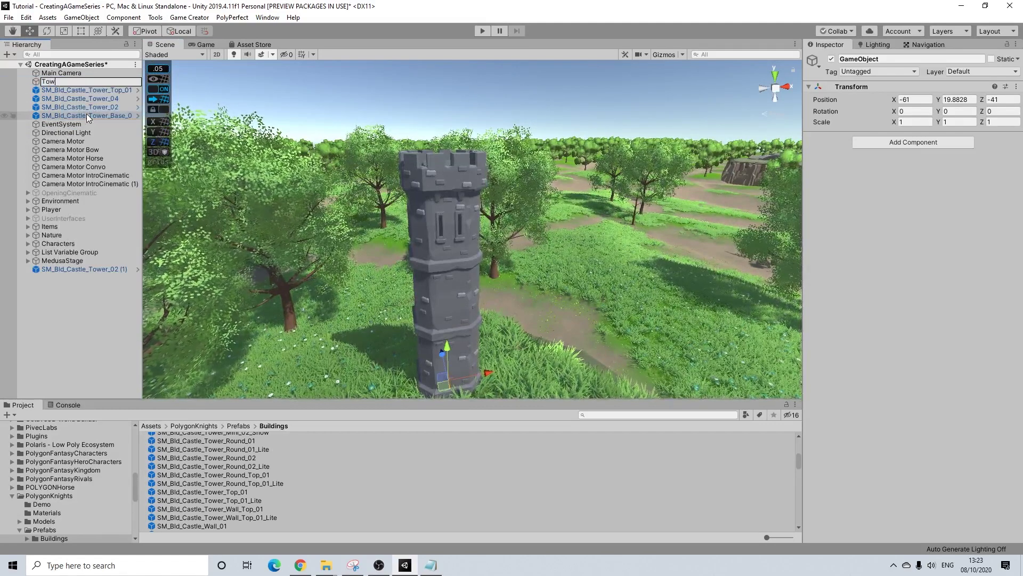
key(Return)
Parent the tower base, all the tower sections and the battlement top to the Tower object
click(95, 90)
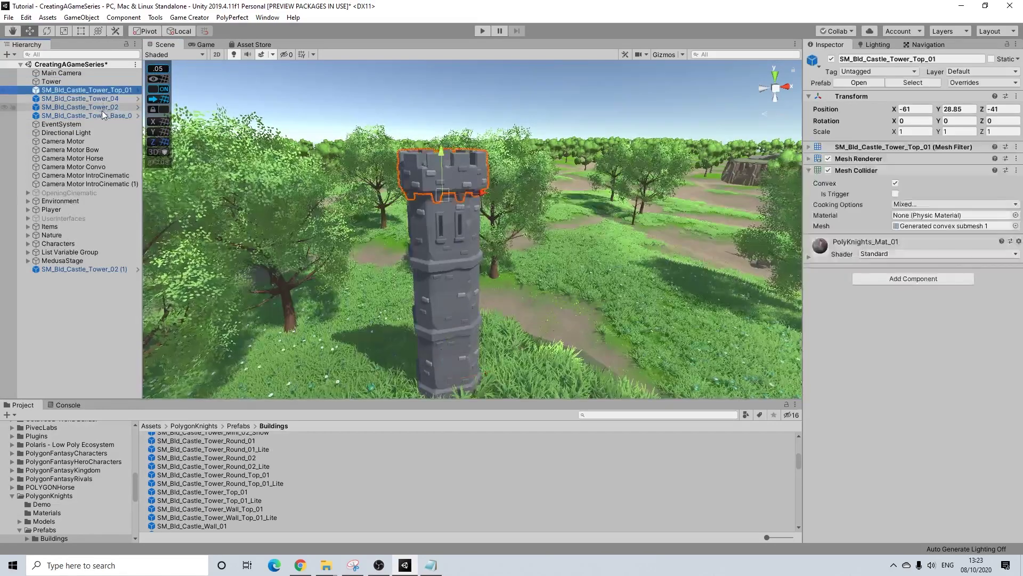
shift+click(101, 109)
shift+click(94, 114)
drag(51, 81, 51, 81)
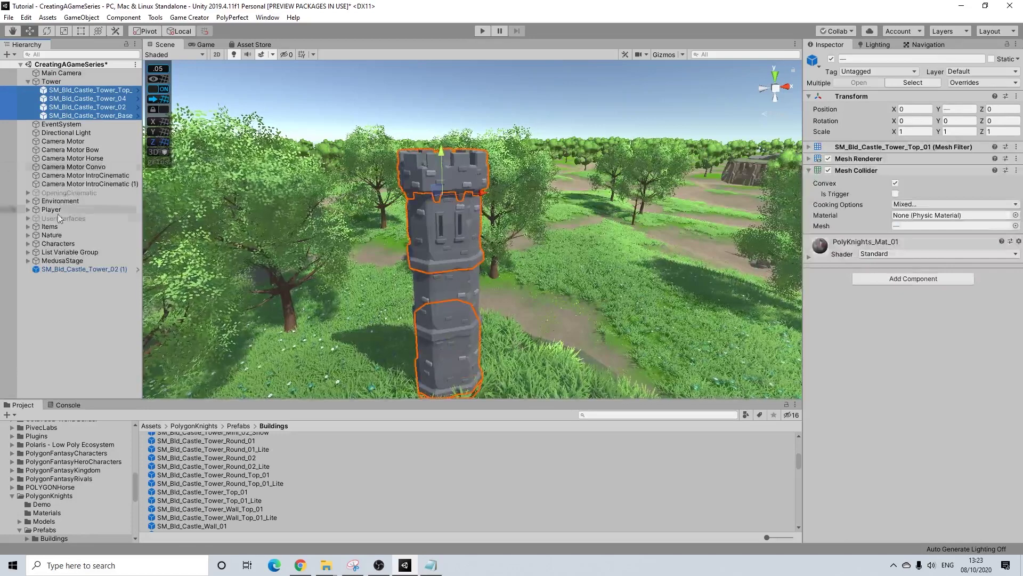
drag(55, 270, 49, 82)
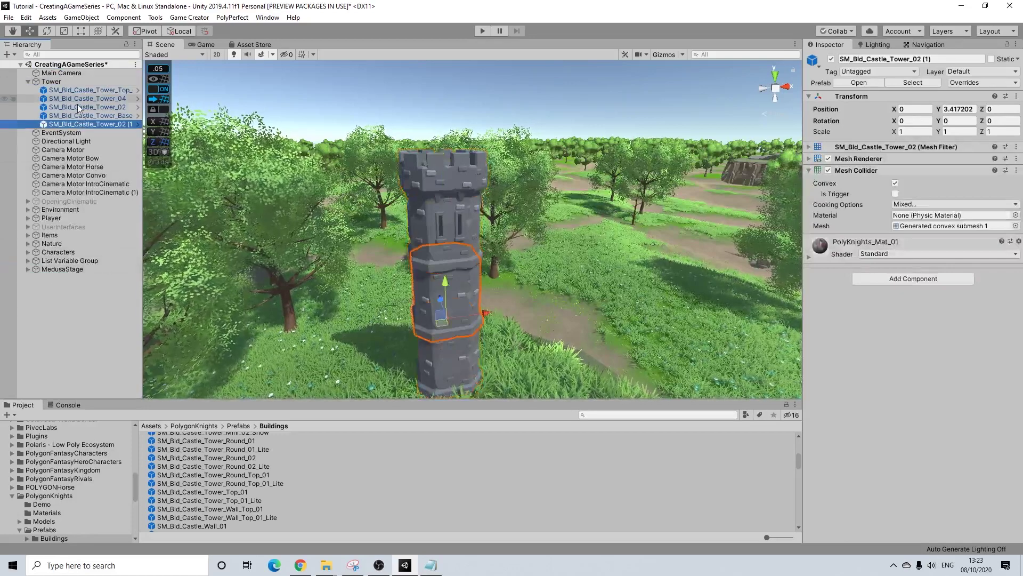
Select the Tower object and examine the assembled tower from its battlement down to its base in the grass
click(51, 81)
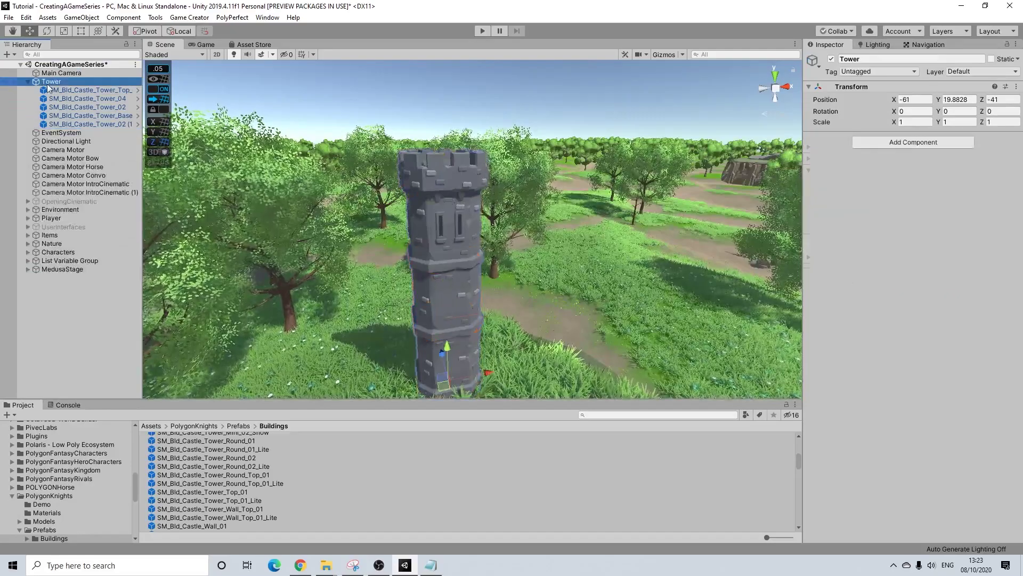
key(f)
middle_drag(476, 277, 482, 170)
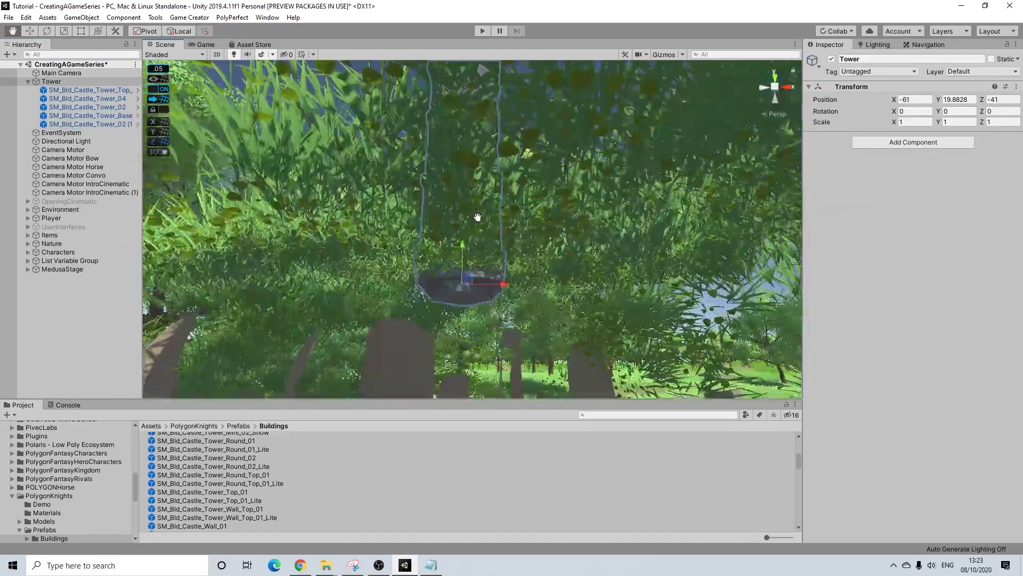
alt+drag(471, 307, 536, 319)
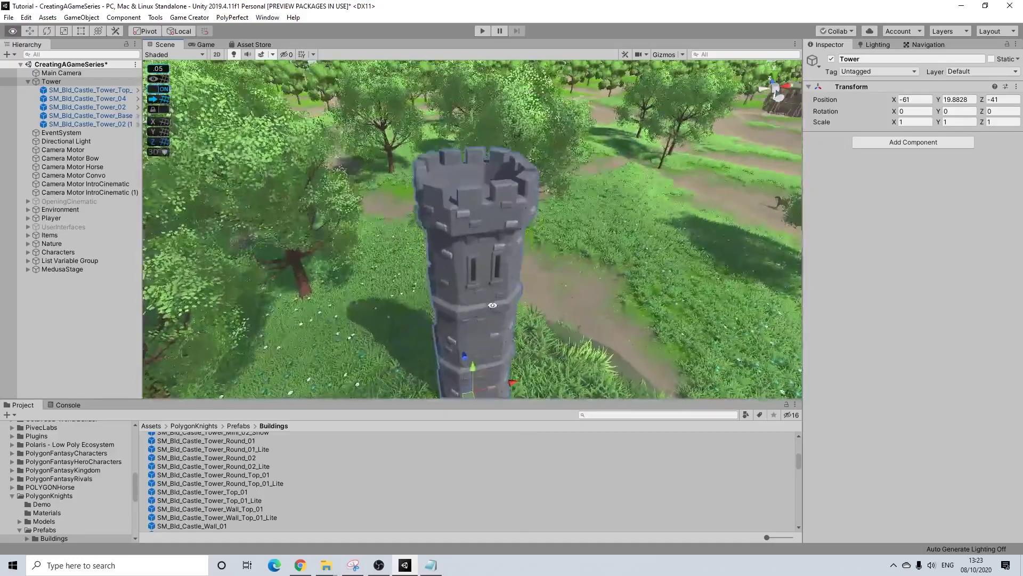
middle_drag(548, 315, 510, 246)
alt+drag(462, 248, 401, 254)
scroll(417, 274, up, 5)
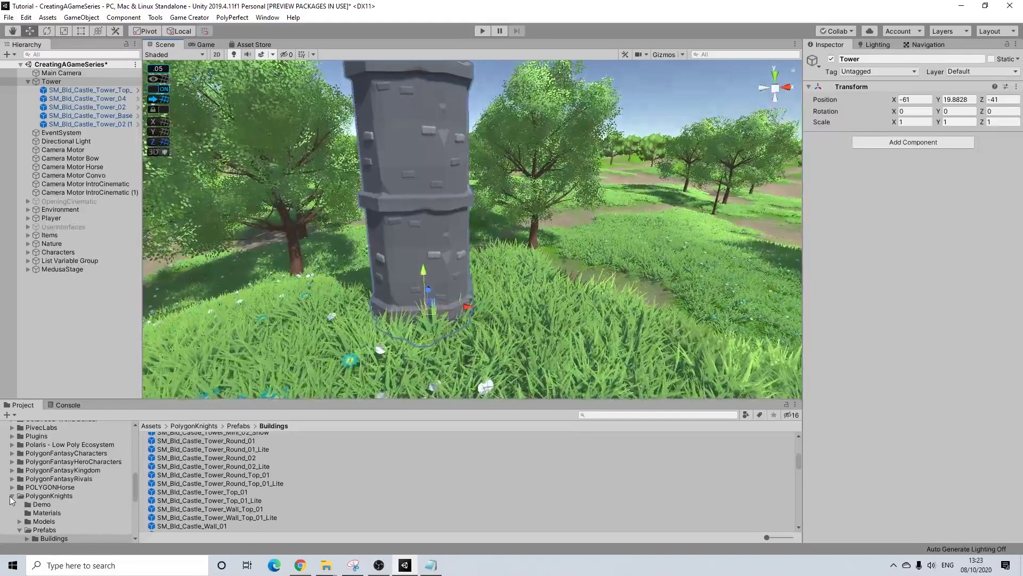
Open the Prefabs folder of GameCreator's Traversal module under Plugins in the project assets
scroll(40, 500, down, 4)
scroll(39, 498, down, 3)
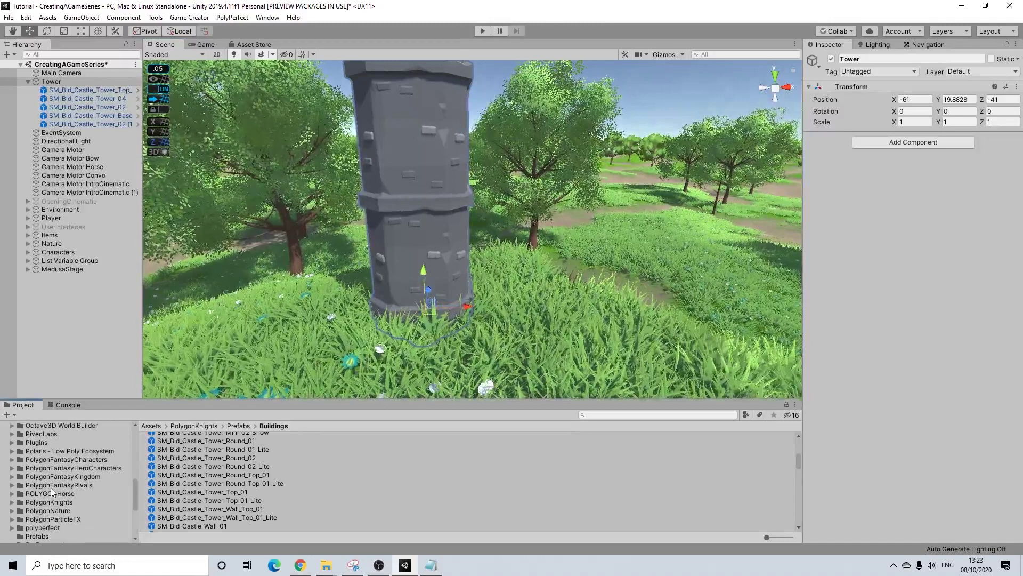
scroll(50, 488, up, 3)
scroll(42, 479, up, 5)
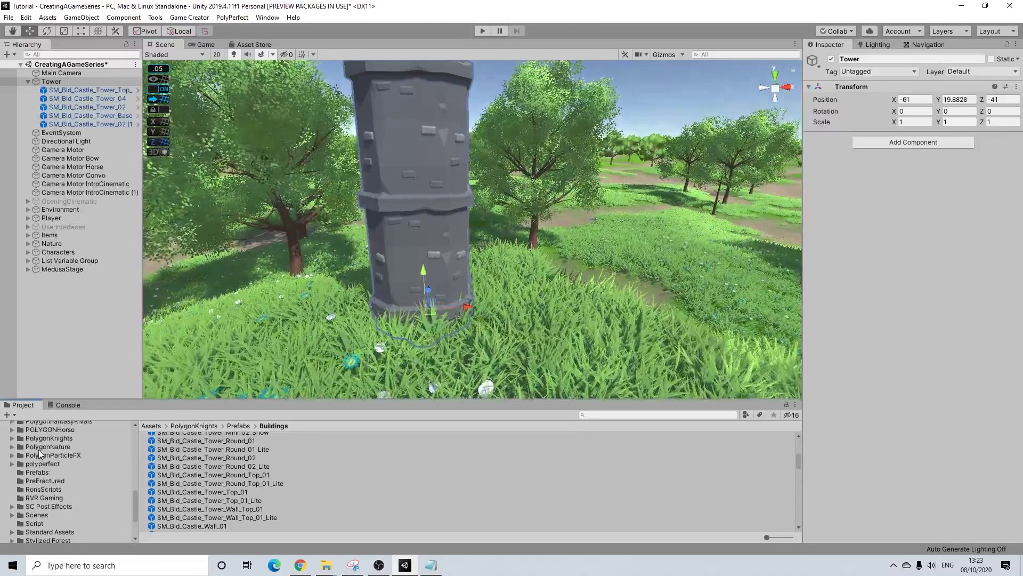
click(37, 442)
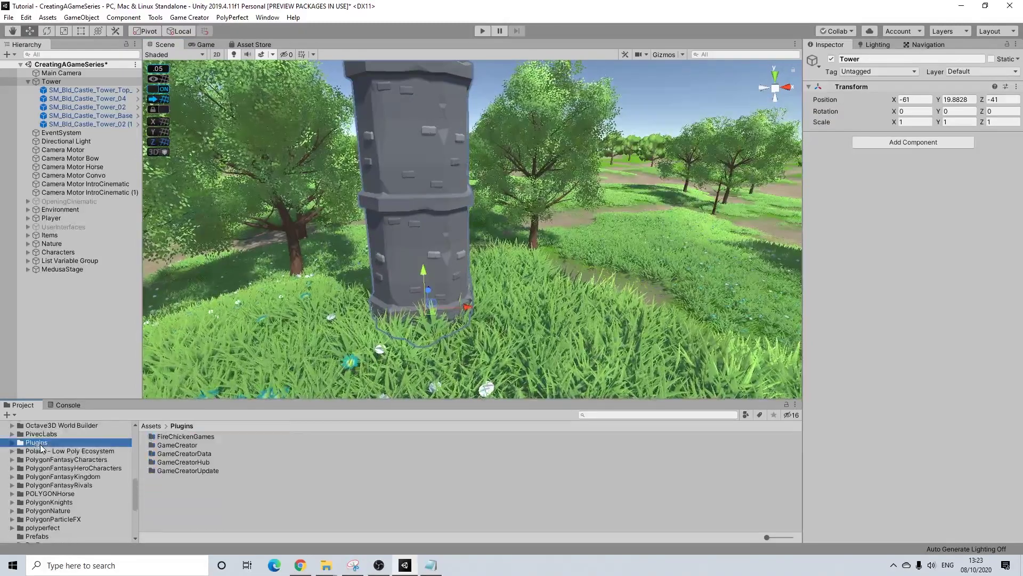
double_click(181, 446)
scroll(173, 476, down, 3)
scroll(173, 477, down, 2)
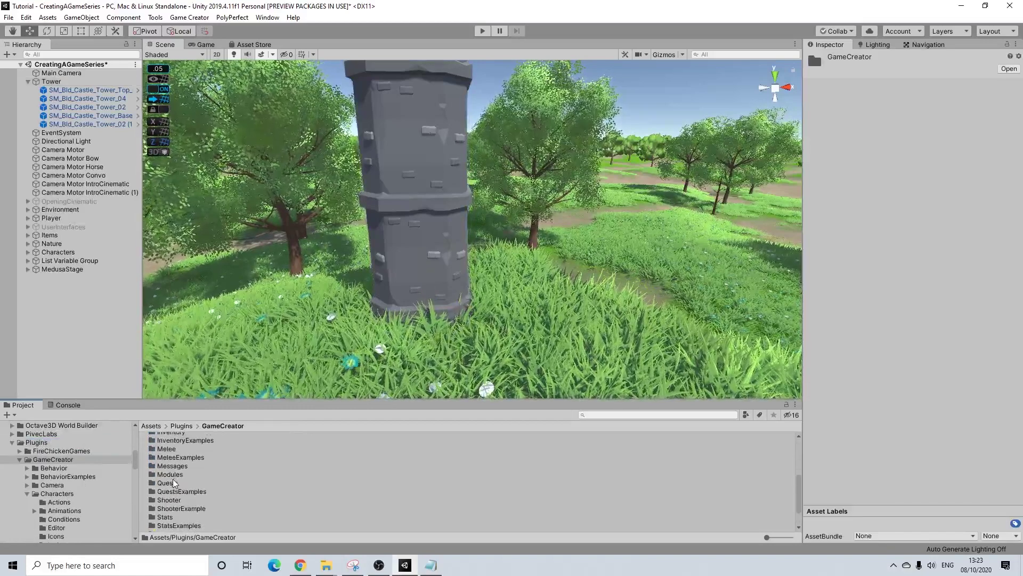
double_click(177, 502)
double_click(168, 462)
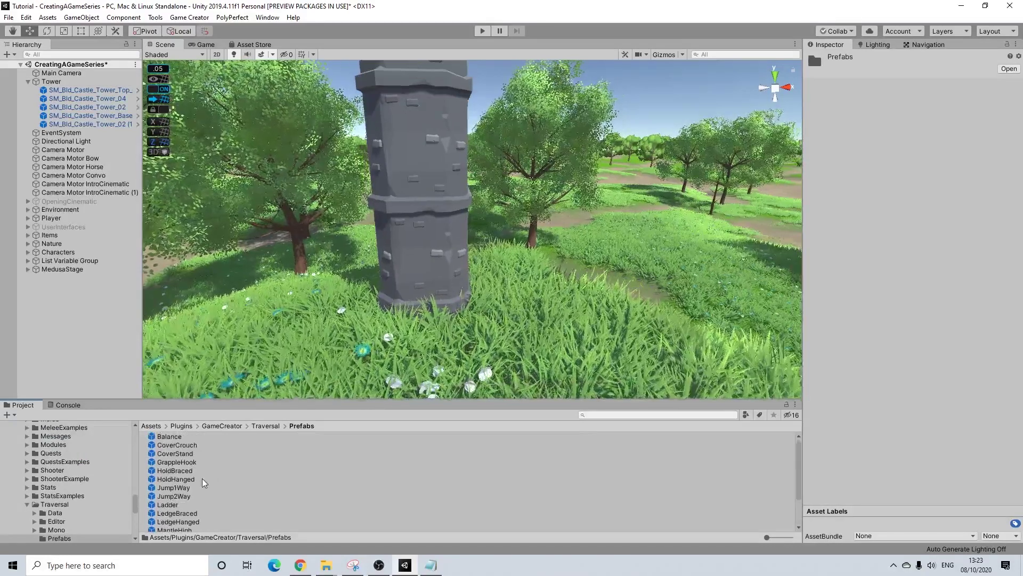
Place a HoldBraced prefab on a protruding brick of the lowest tower section at about X -60.56, Y 22.2, Z -42.3
drag(173, 471, 500, 220)
key(f)
alt+drag(341, 235, 538, 229)
middle_drag(538, 229, 555, 279)
mouse_move(477, 248)
mouse_down()
mouse_move(477, 258)
mouse_move(483, 243)
mouse_up()
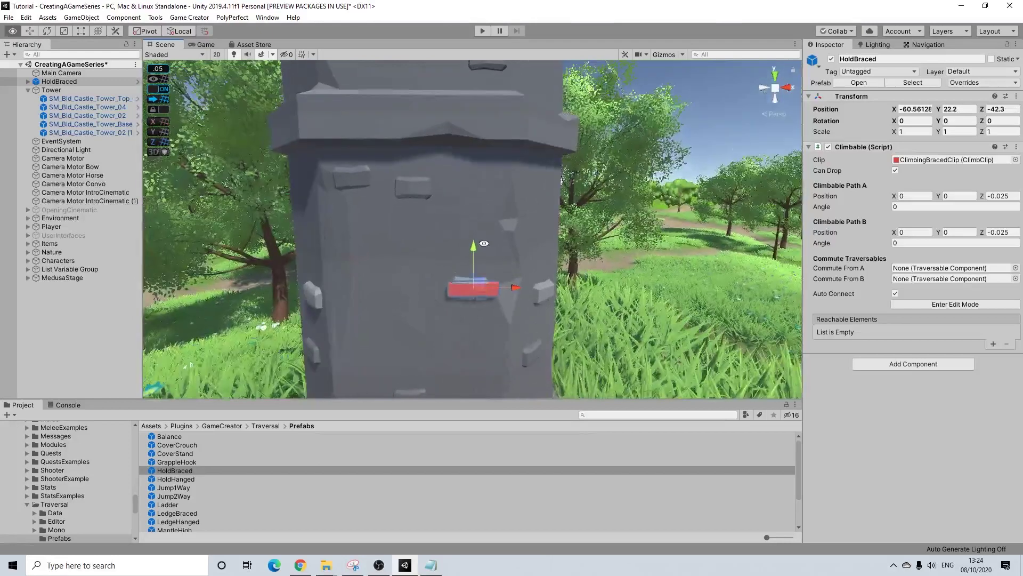
Duplicate the HoldBraced hold twice, raising the copies onto the matching bricks above at Y 25.15 and Y 28.65
scroll(483, 242, down, 3)
middle_drag(477, 267, 474, 324)
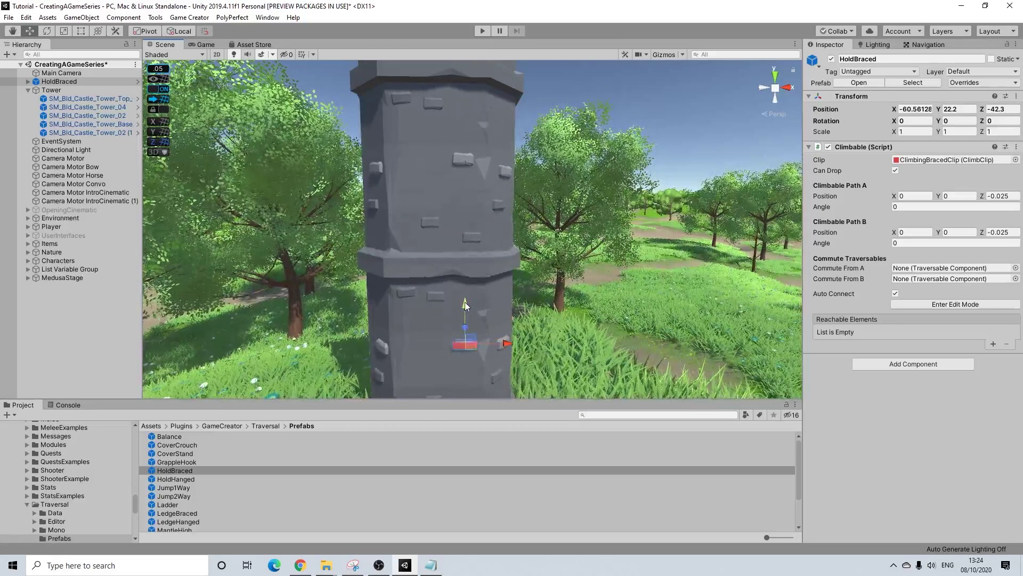
key(ctrl+d)
drag(464, 302, 473, 125)
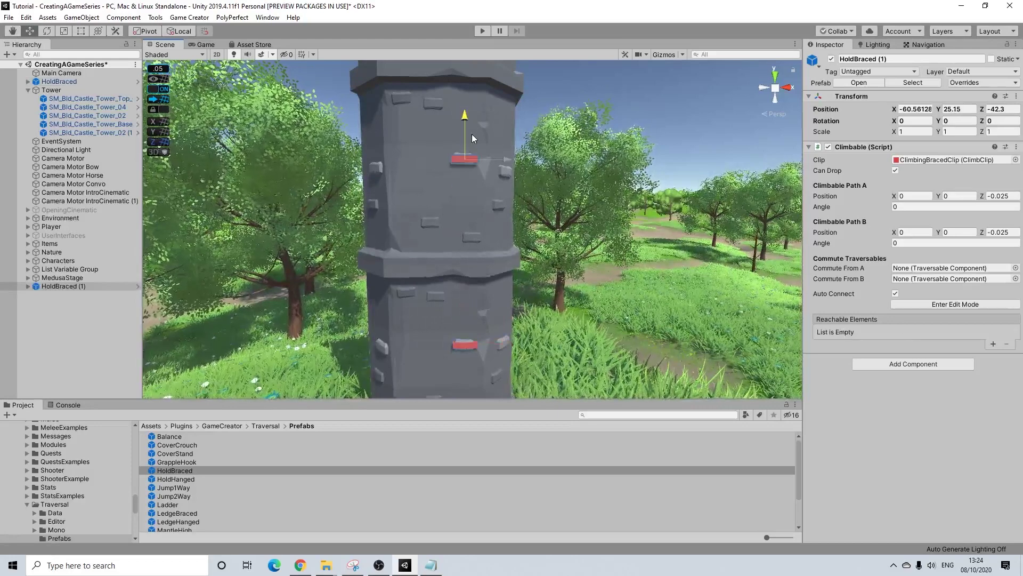
middle_drag(478, 142, 477, 303)
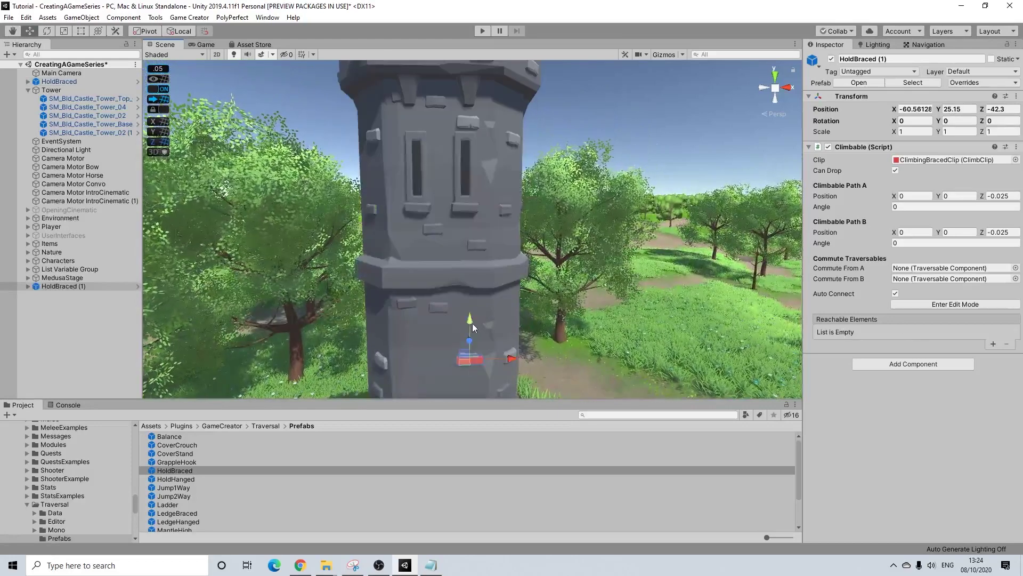
drag(484, 105, 484, 110)
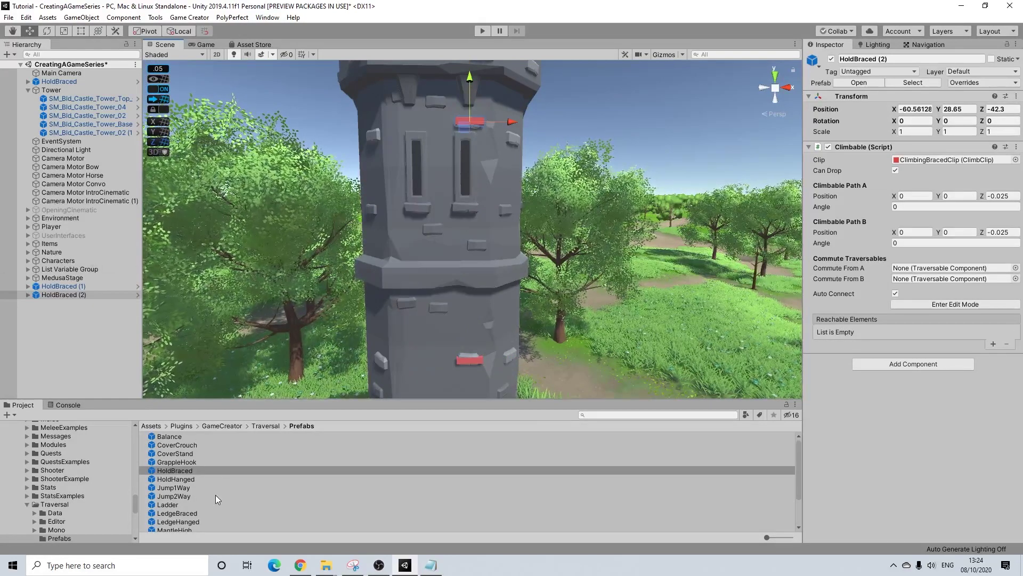
Place a LedgeBraced prefab on the lower ridge between the holds at X -60.95, Y 23.6, Z -42.3, and check the two neighbouring holds
scroll(208, 500, down, 3)
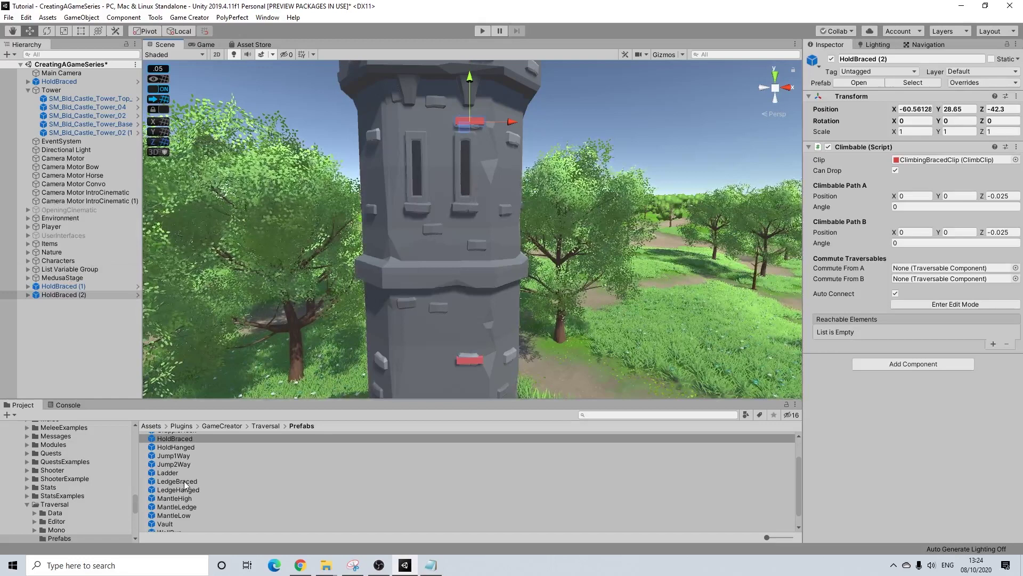
scroll(554, 324, down, 3)
middle_drag(554, 324, 539, 115)
drag(190, 485, 403, 326)
alt+drag(518, 153, 480, 207)
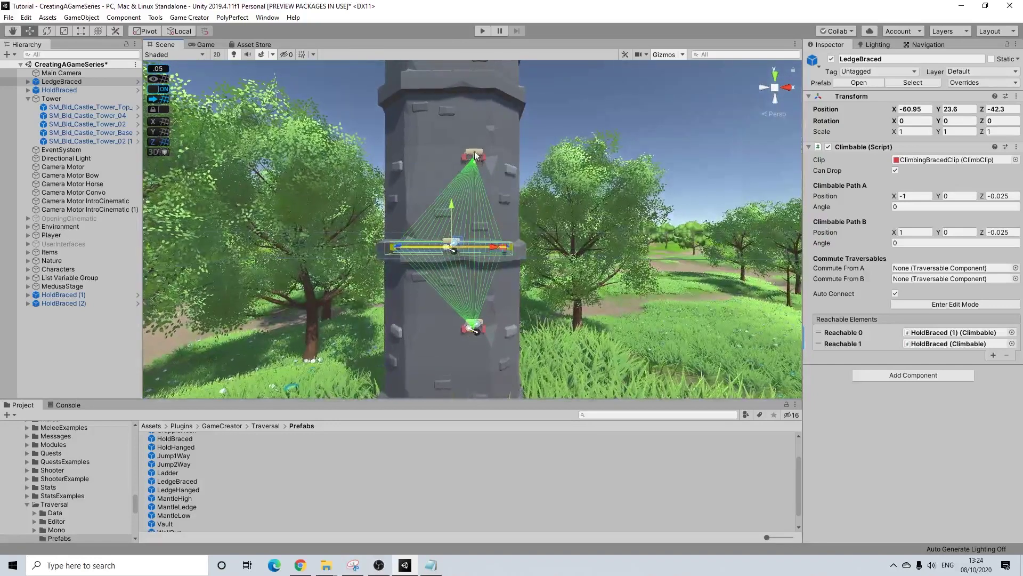
click(485, 331)
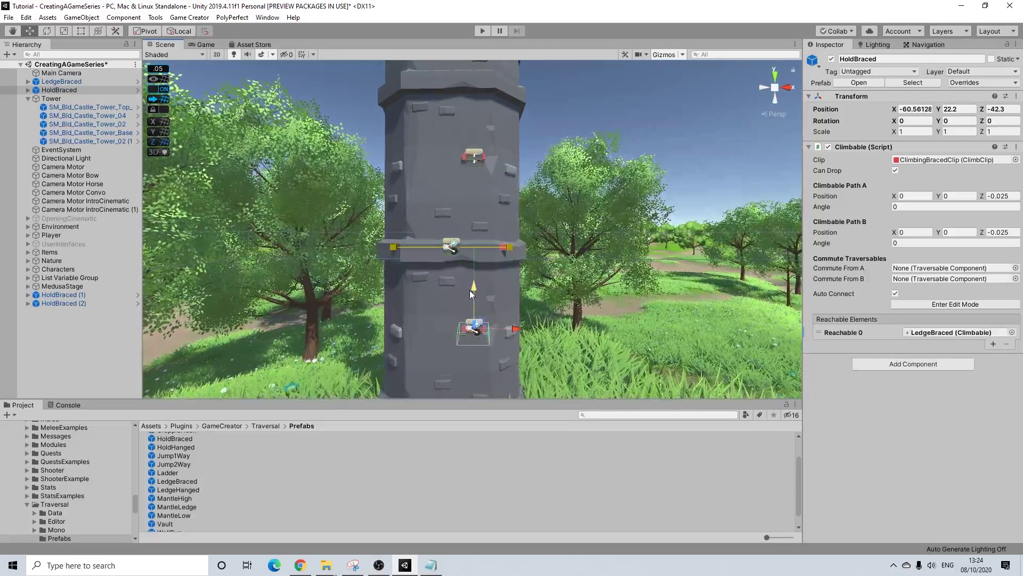
click(474, 156)
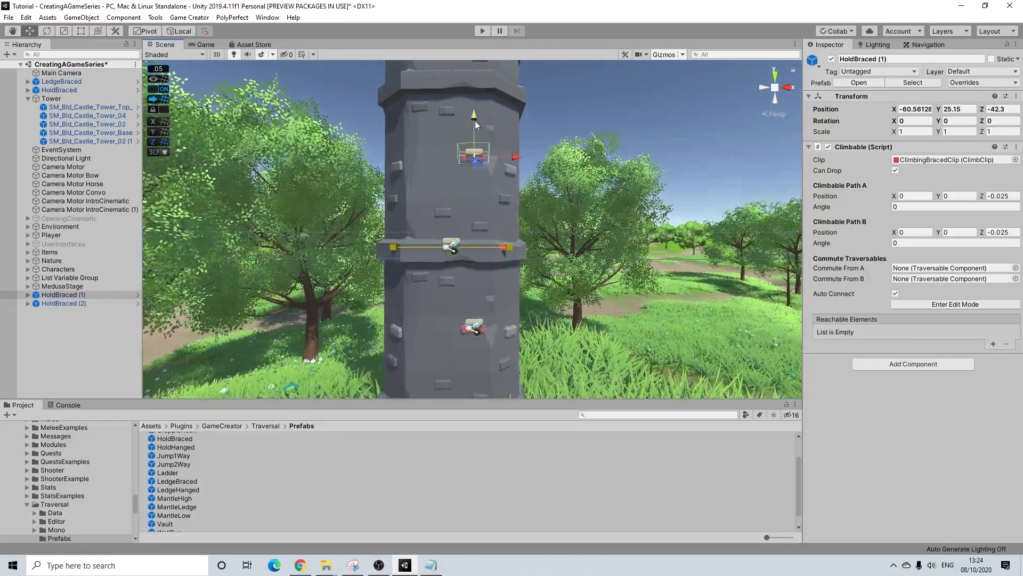
Duplicate the LedgeBraced ledge and raise the copy to Y 26.6 on the ridge below the windowed section
middle_drag(535, 148, 502, 274)
scroll(533, 338, down, 3)
click(491, 325)
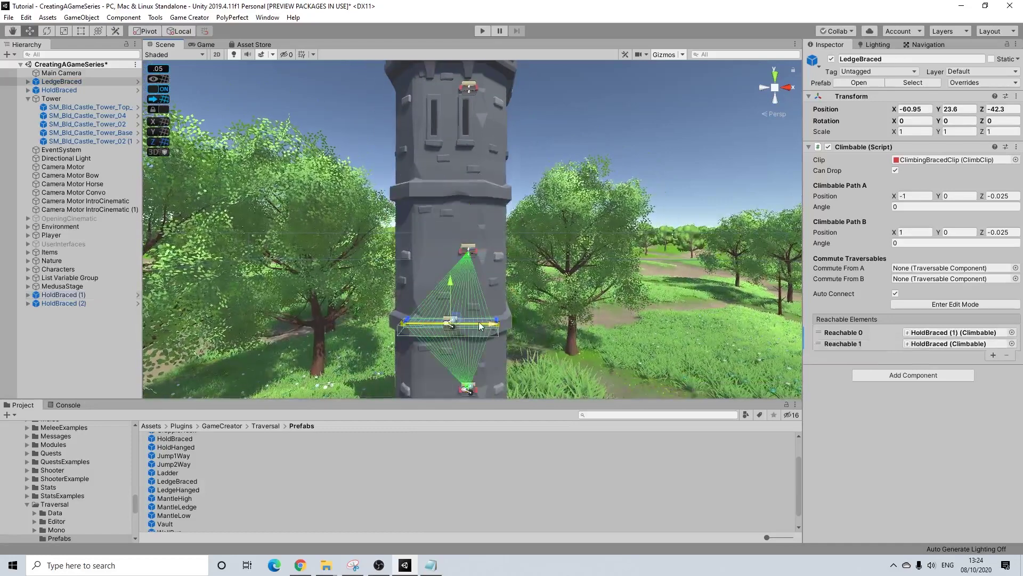
key(ctrl+d)
drag(464, 287, 478, 144)
middle_drag(492, 162, 482, 237)
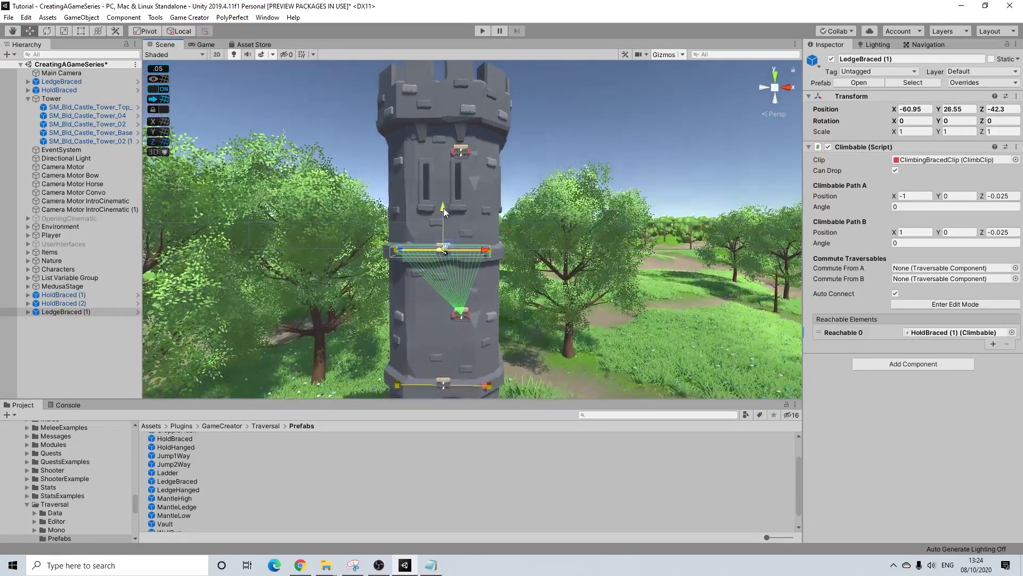
drag(444, 208, 444, 206)
scroll(443, 207, up, 3)
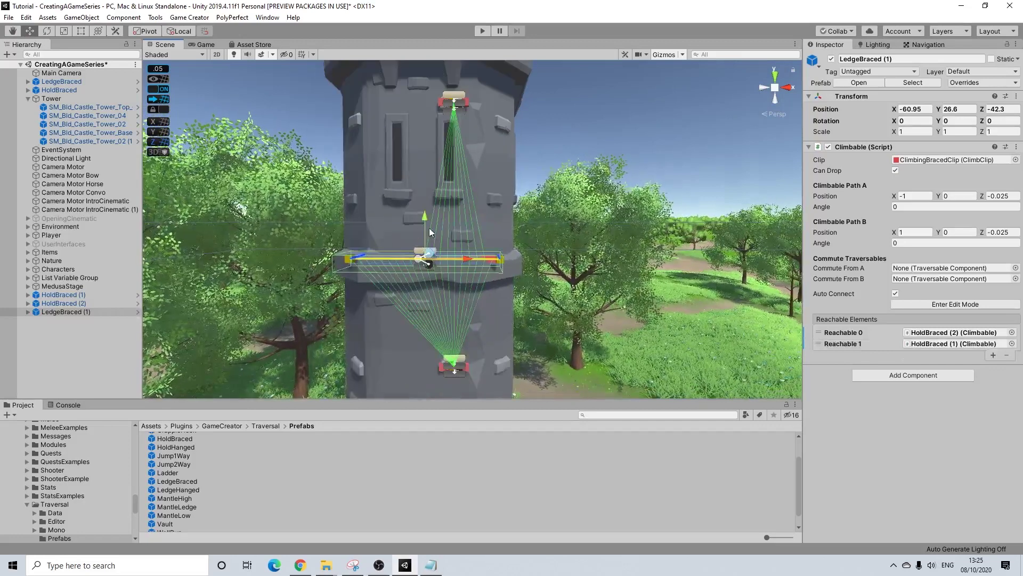
Duplicate the uppermost HoldBraced hold and move the copy onto the battlement's lower edge at X -60.4, Y 29.45, Z -42.55
alt+drag(417, 259, 444, 177)
middle_drag(445, 177, 447, 209)
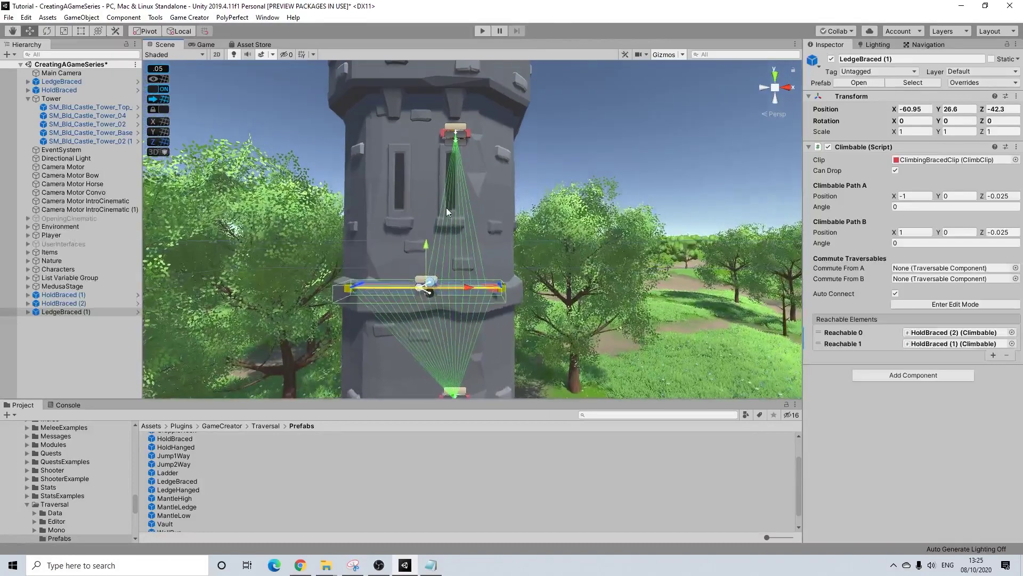
alt+drag(474, 198, 415, 254)
middle_drag(415, 254, 407, 304)
alt+drag(407, 304, 450, 295)
middle_drag(450, 295, 454, 332)
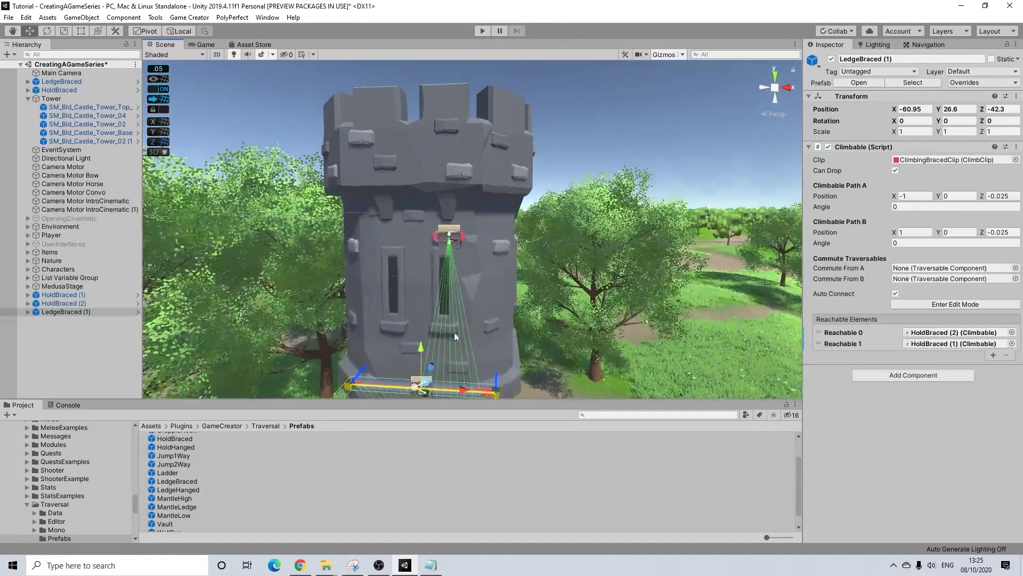
click(461, 235)
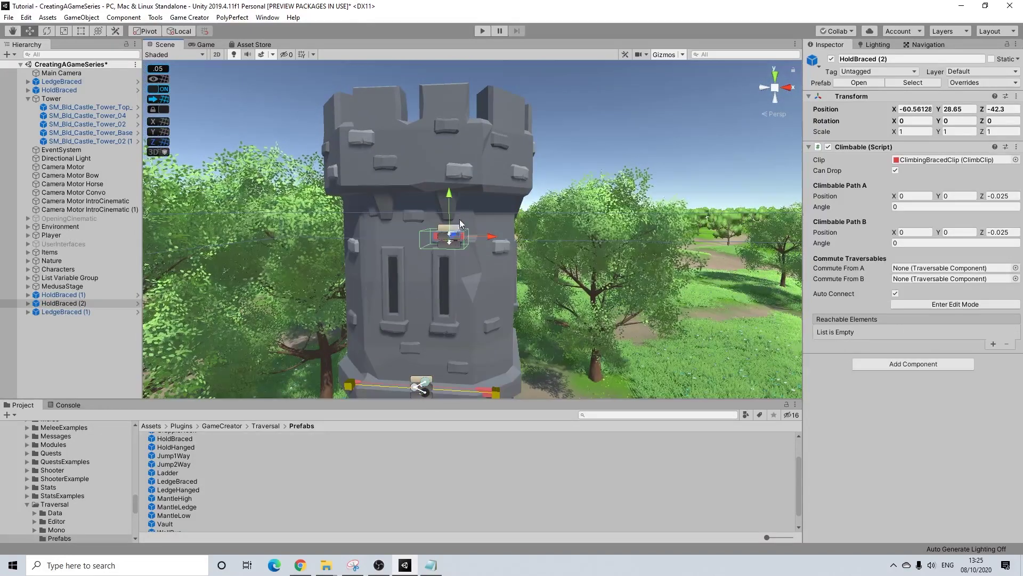
key(ctrl+d)
drag(449, 201, 336, 204)
scroll(465, 157, up, 3)
scroll(465, 157, up, 3)
scroll(451, 208, down, 4)
drag(531, 223, 512, 187)
Place a MantleLedge prefab at the battlement's rim at X -61, Y 30.45, Z -42.45
scroll(419, 203, down, 8)
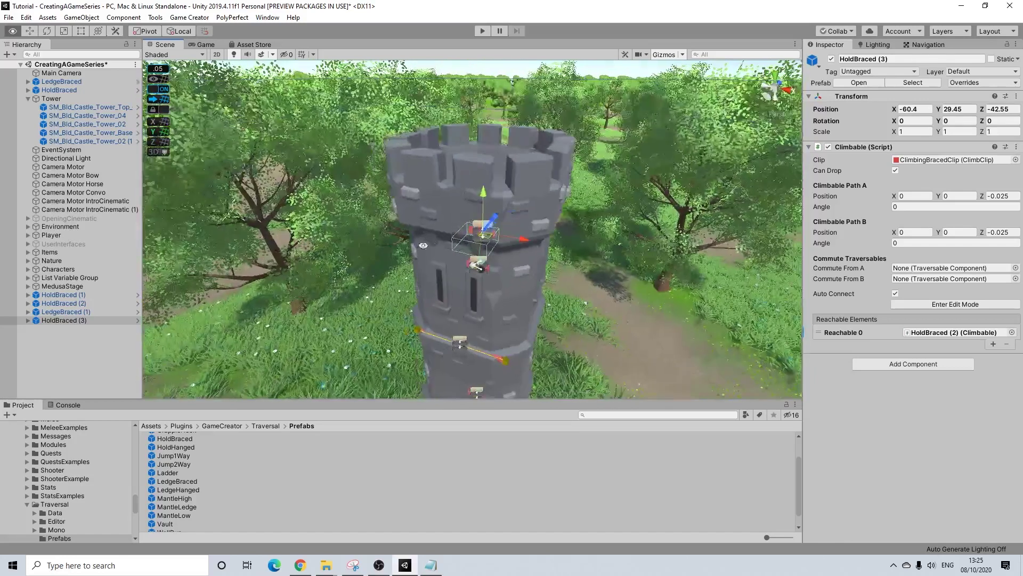
scroll(158, 519, down, 2)
drag(187, 494, 436, 126)
alt+drag(453, 218, 468, 275)
Examine the complete climbing route of holds and ledges from the tower's base up to the battlement
scroll(469, 280, down, 3)
middle_drag(472, 285, 478, 186)
alt+drag(490, 208, 520, 125)
middle_drag(527, 234, 548, 111)
alt+drag(541, 160, 504, 171)
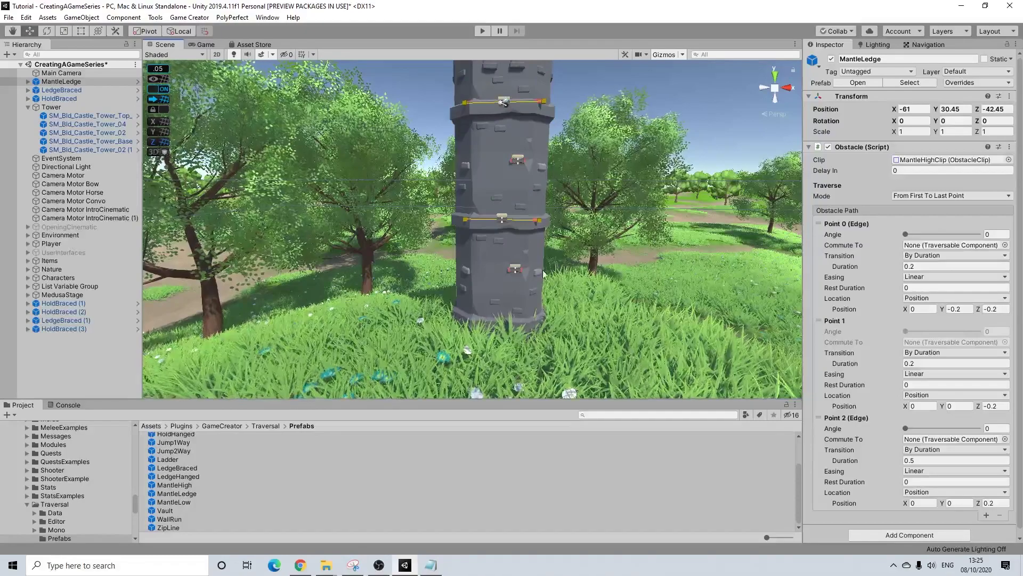
alt+drag(456, 225, 434, 235)
middle_drag(511, 256, 467, 279)
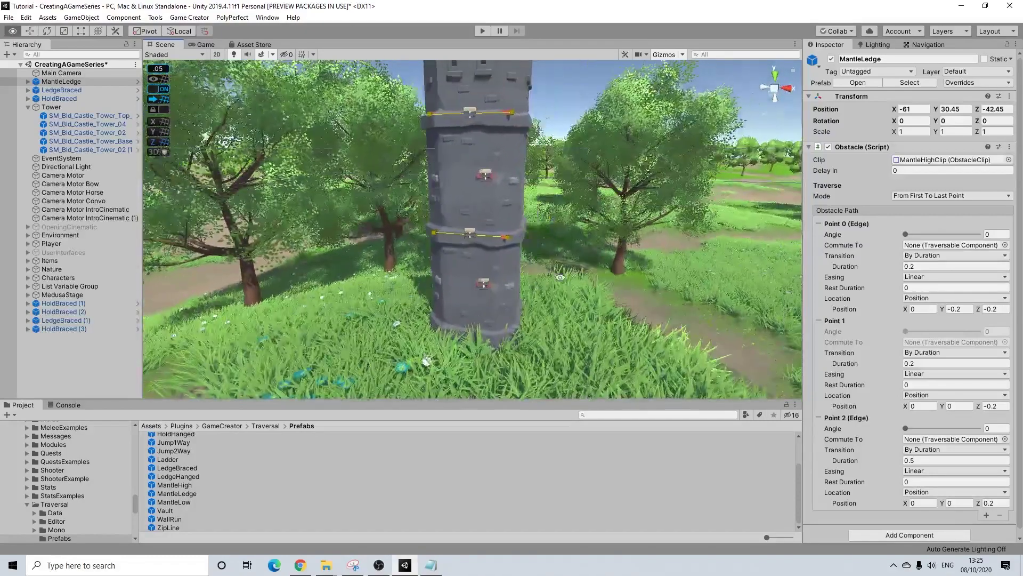
alt+drag(650, 261, 525, 285)
middle_drag(525, 287, 409, 319)
alt+drag(409, 319, 527, 269)
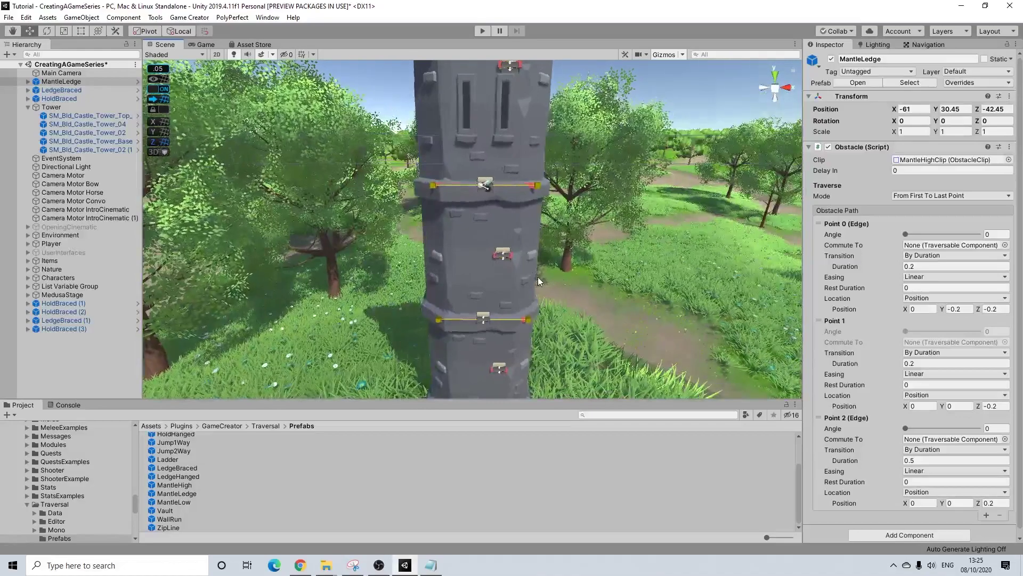
middle_drag(532, 244, 522, 370)
alt+drag(535, 240, 521, 269)
middle_drag(521, 224, 514, 313)
alt+drag(544, 197, 498, 235)
alt+drag(483, 328, 452, 293)
middle_drag(452, 293, 599, 72)
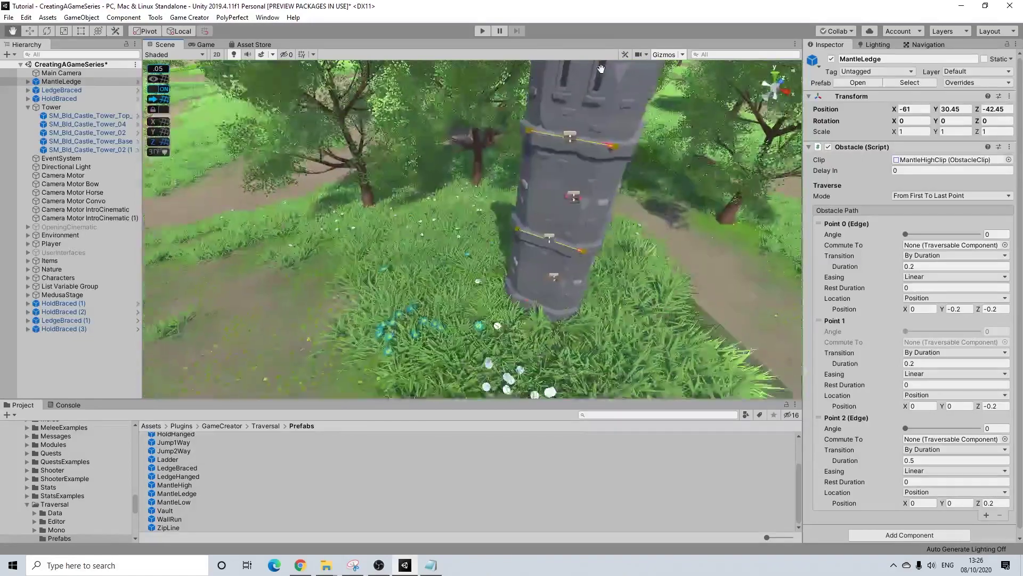
scroll(586, 187, down, 3)
alt+drag(565, 220, 487, 234)
scroll(477, 199, down, 3)
middle_drag(589, 125, 551, 205)
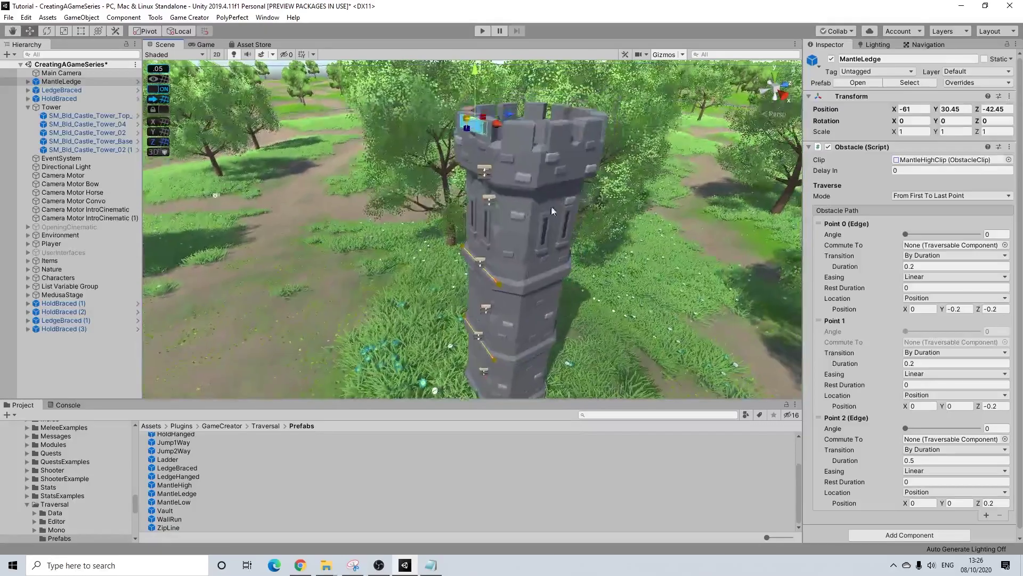
alt+drag(551, 206, 555, 224)
middle_drag(610, 133, 562, 171)
Select the battlement top and compare its Mesh Collider shape with Convex turned off and back on
click(508, 186)
alt+drag(472, 198, 533, 171)
alt+drag(616, 160, 560, 175)
click(896, 183)
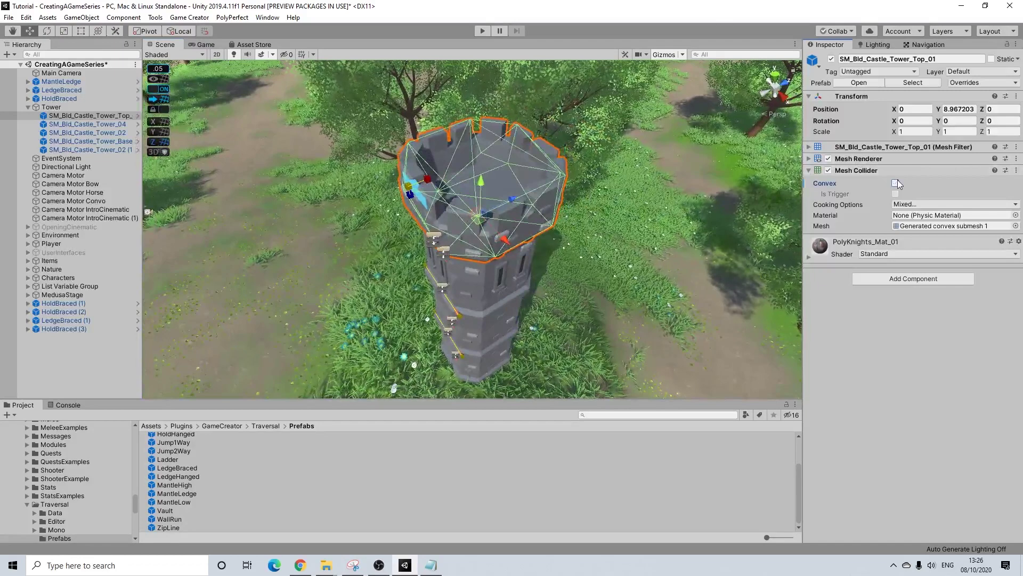
alt+drag(597, 160, 610, 173)
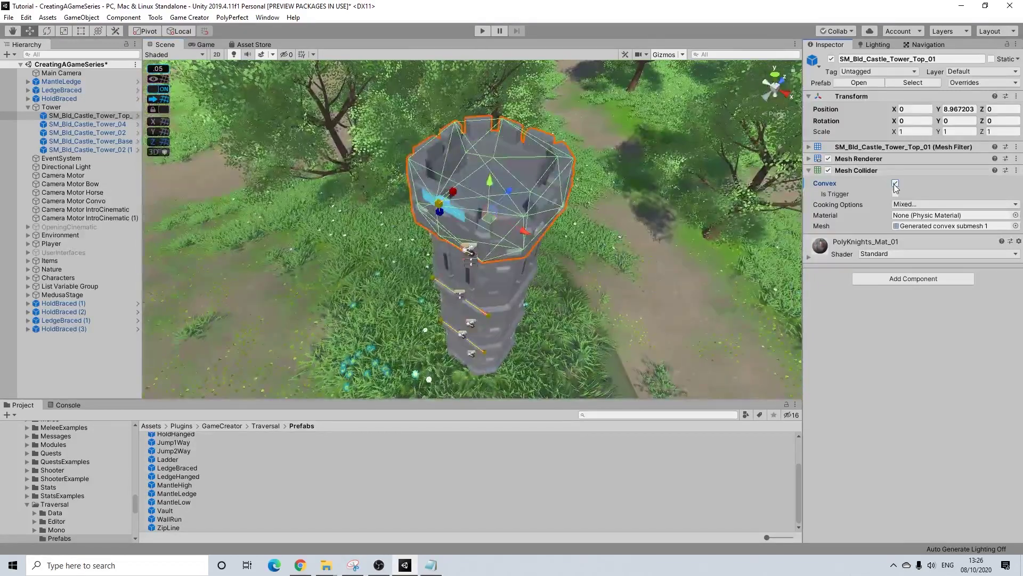
alt+drag(517, 199, 519, 172)
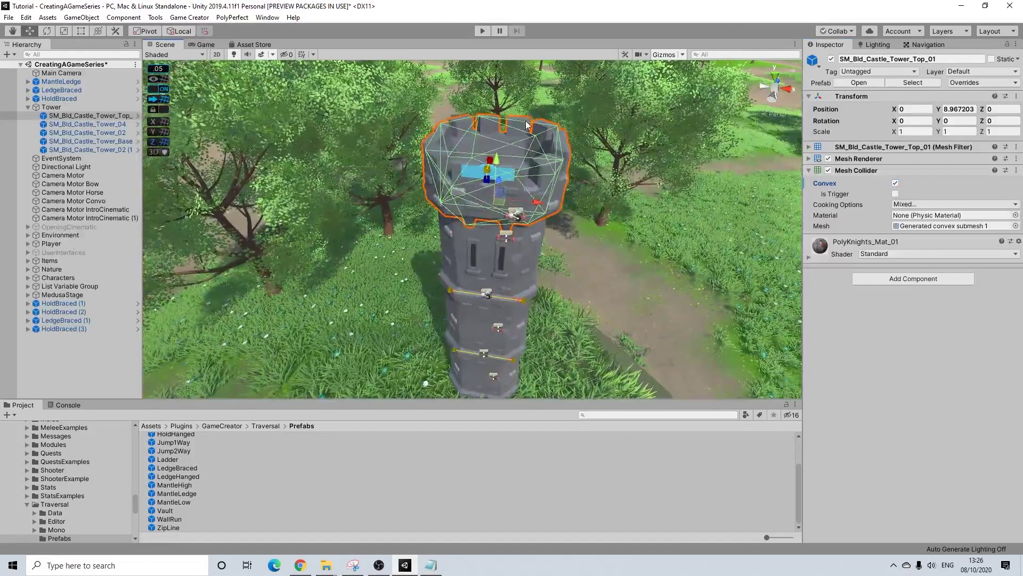
alt+drag(510, 148, 573, 143)
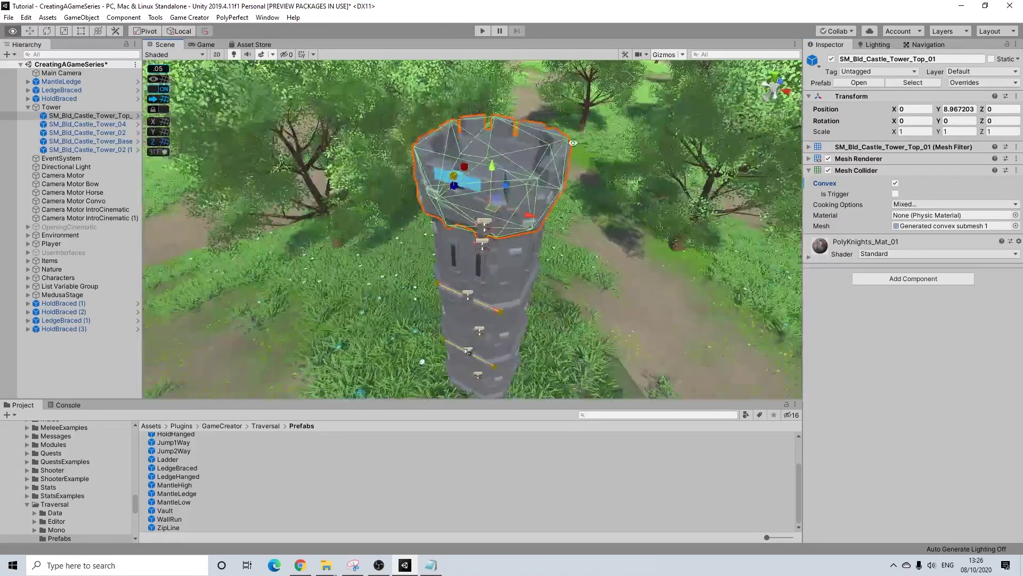
Remove the Mesh Collider from SM_Bld_Castle_Tower_Top_01 and unpack the object's prefab
click(1017, 171)
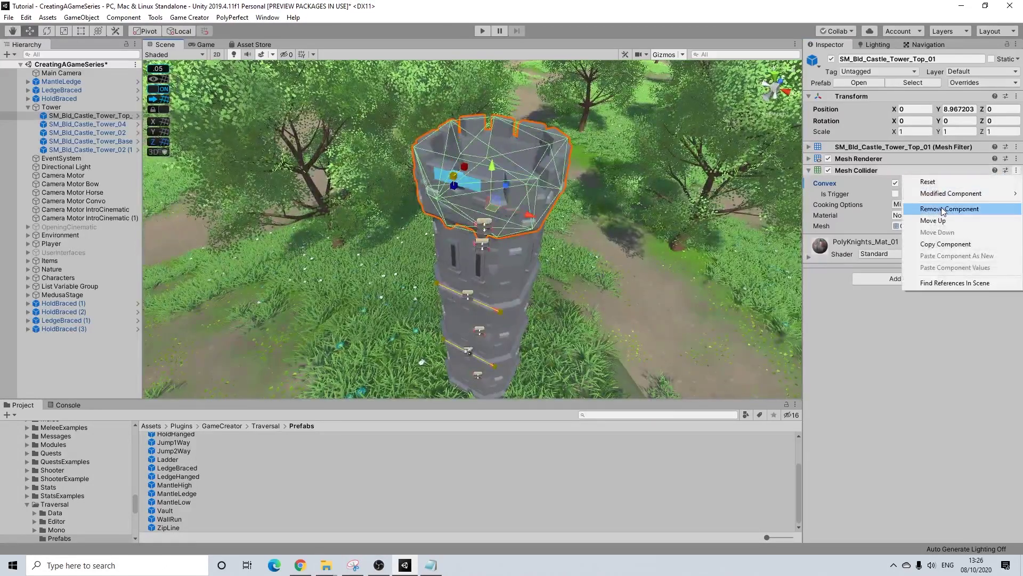
click(944, 209)
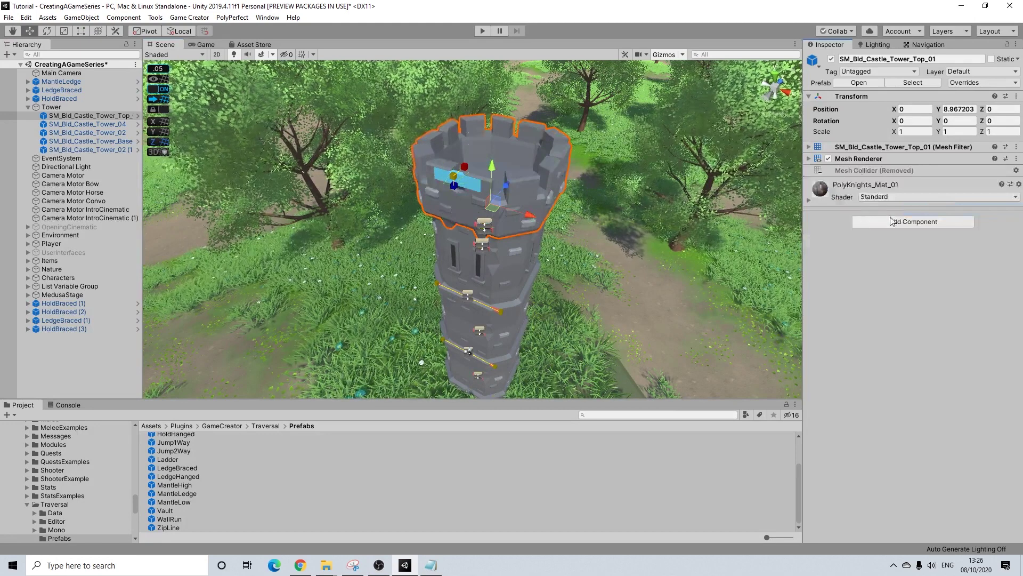
right_click(104, 117)
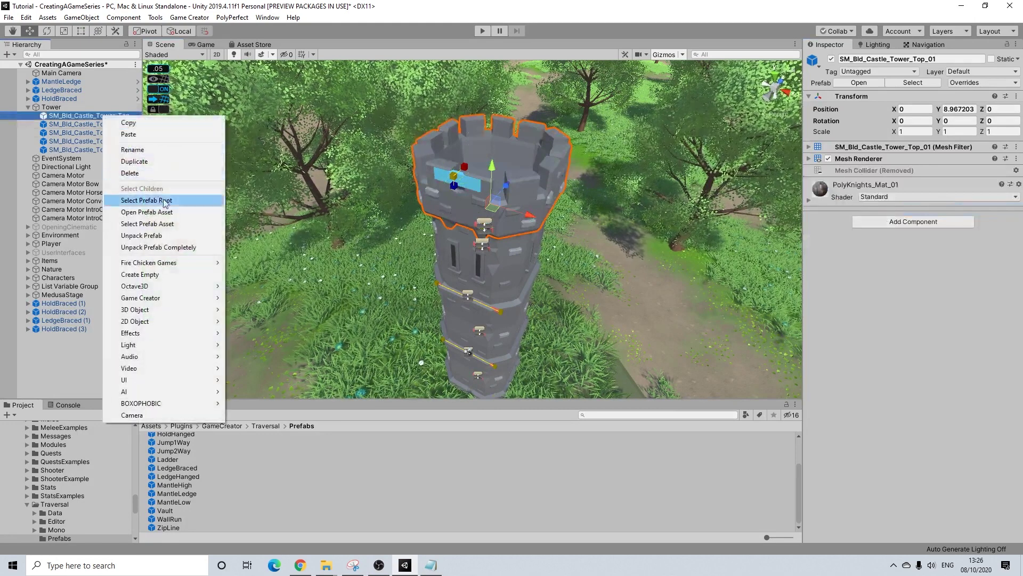
click(148, 236)
alt+drag(627, 151, 611, 159)
Add a Box Collider to the battlement top and set its size to X 0.3, Y 1.3, Z 1.8
click(878, 199)
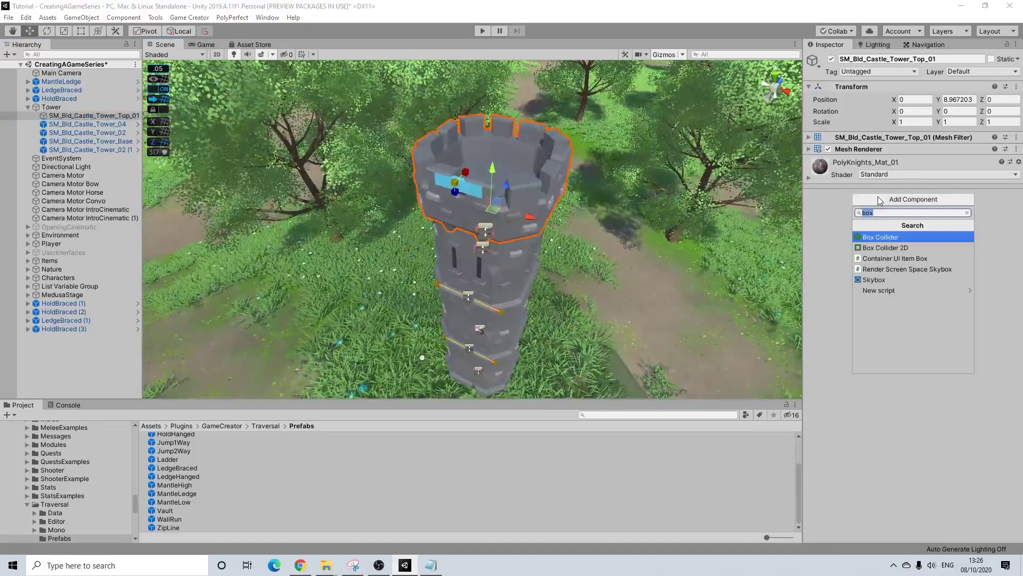
click(879, 237)
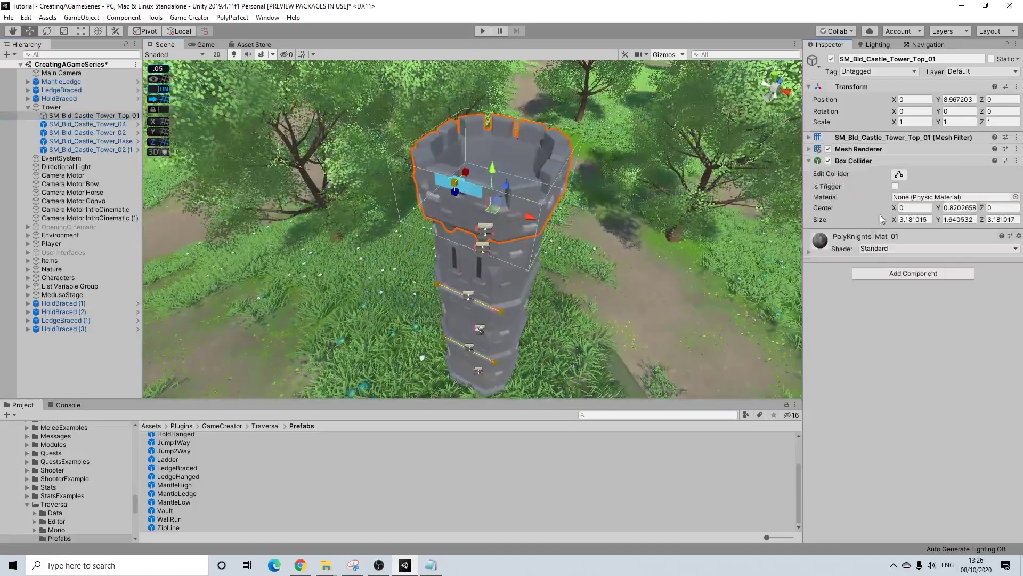
click(880, 273)
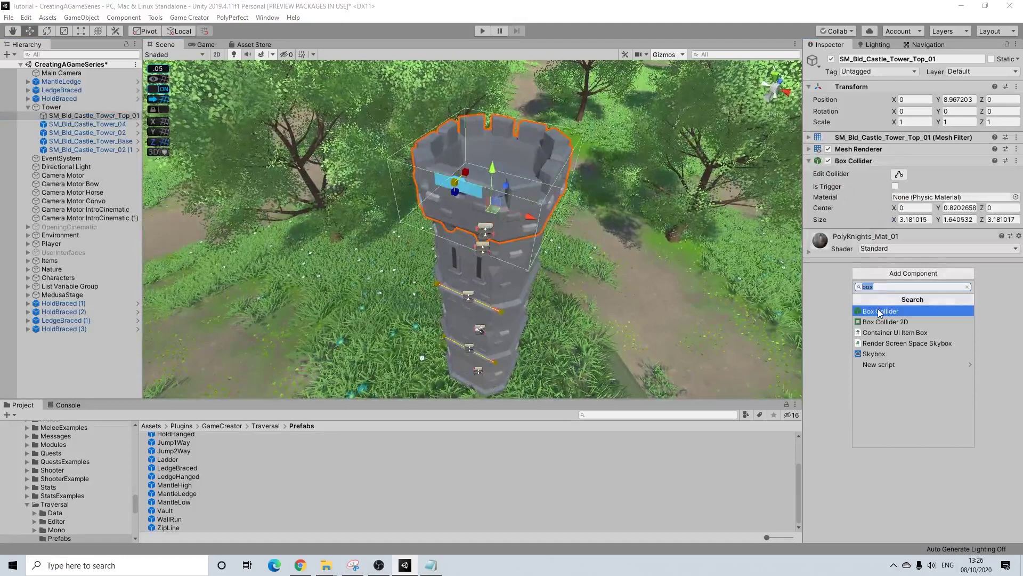
click(912, 219)
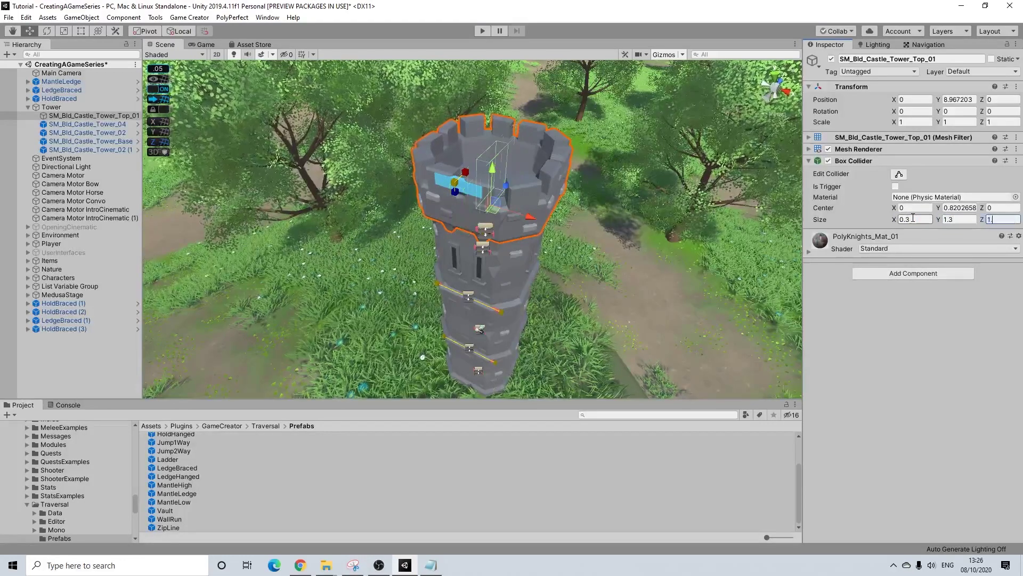
Center the first Box Collider on the battlement's side wall at X -1.38, Y 1, Z 0
alt+drag(460, 160, 544, 229)
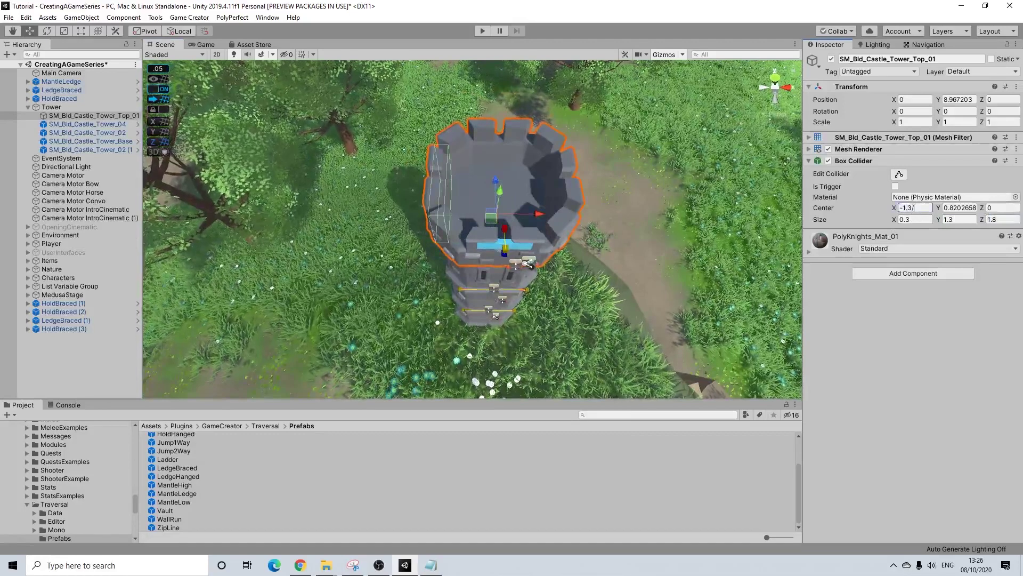
alt+drag(489, 135, 506, 167)
scroll(505, 175, up, 5)
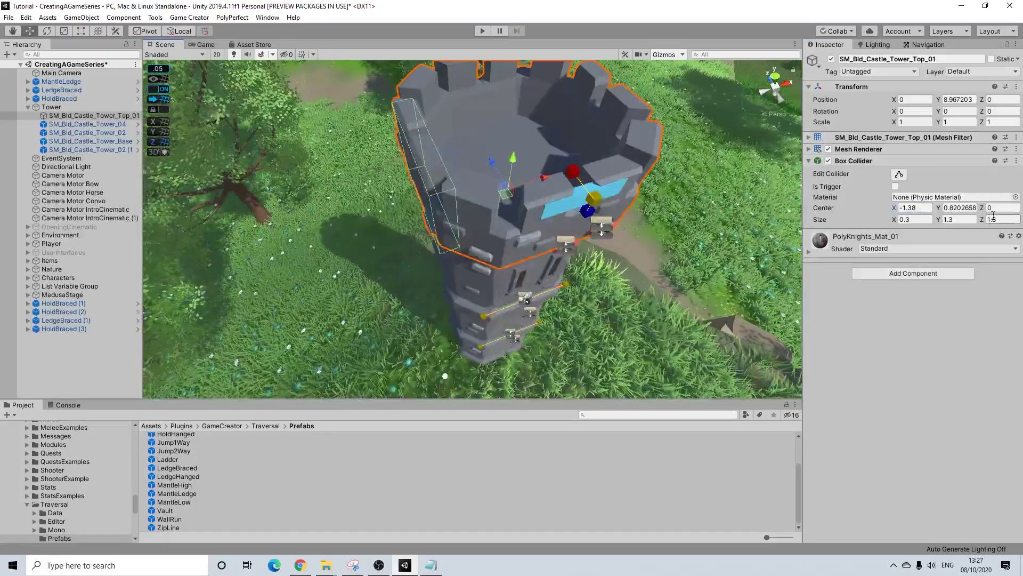
alt+drag(449, 253, 881, 287)
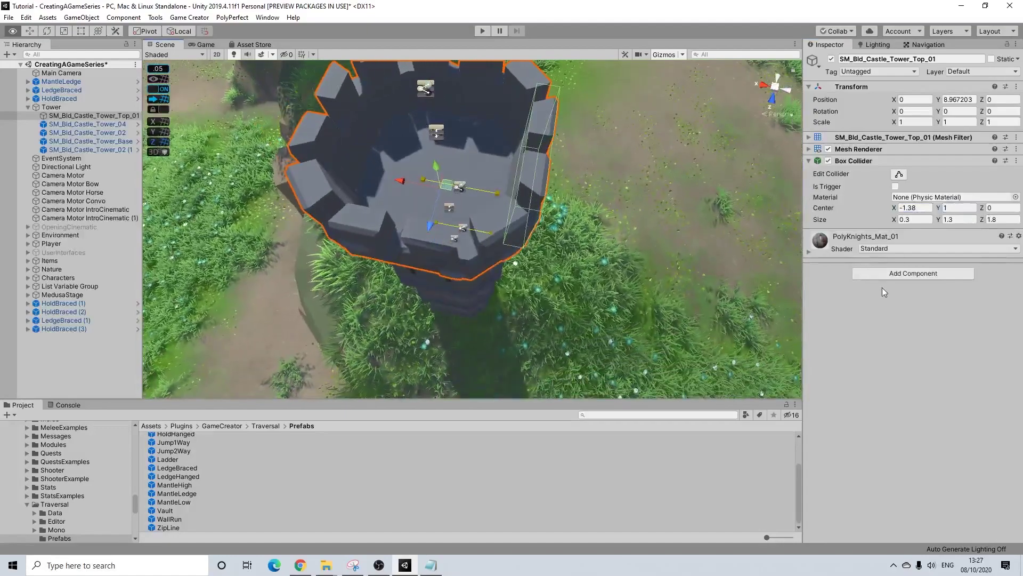
alt+drag(531, 176, 933, 203)
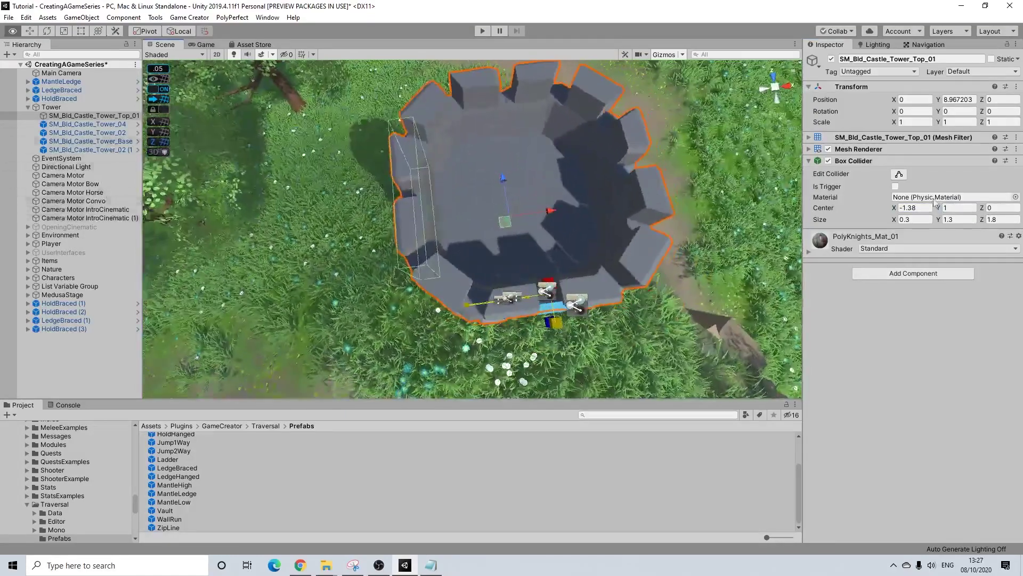
Add a second Box Collider for the opposite wall with center 1.38, 1, 0 and size 0.3, 1.3, 1.8
click(899, 274)
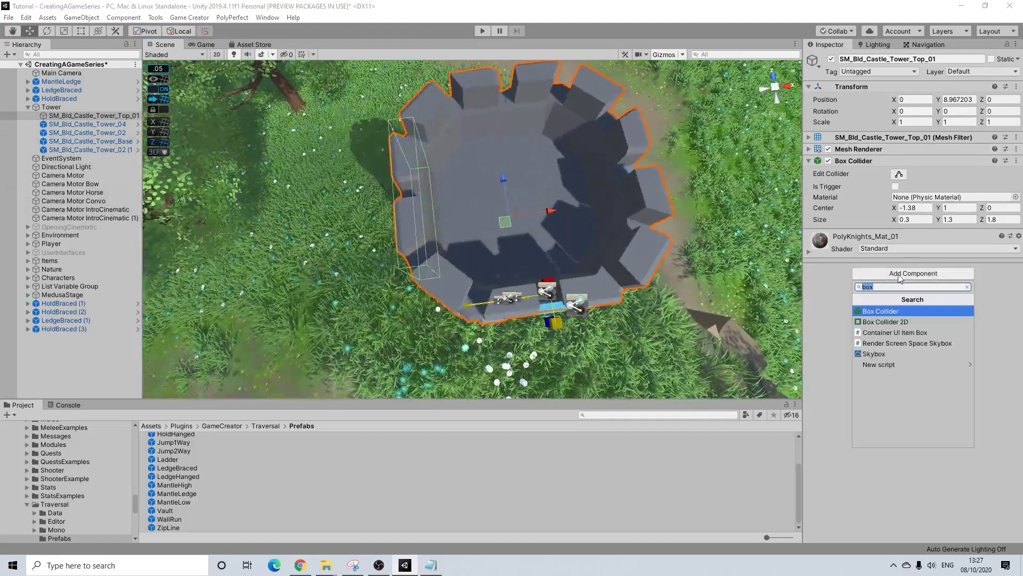
click(883, 312)
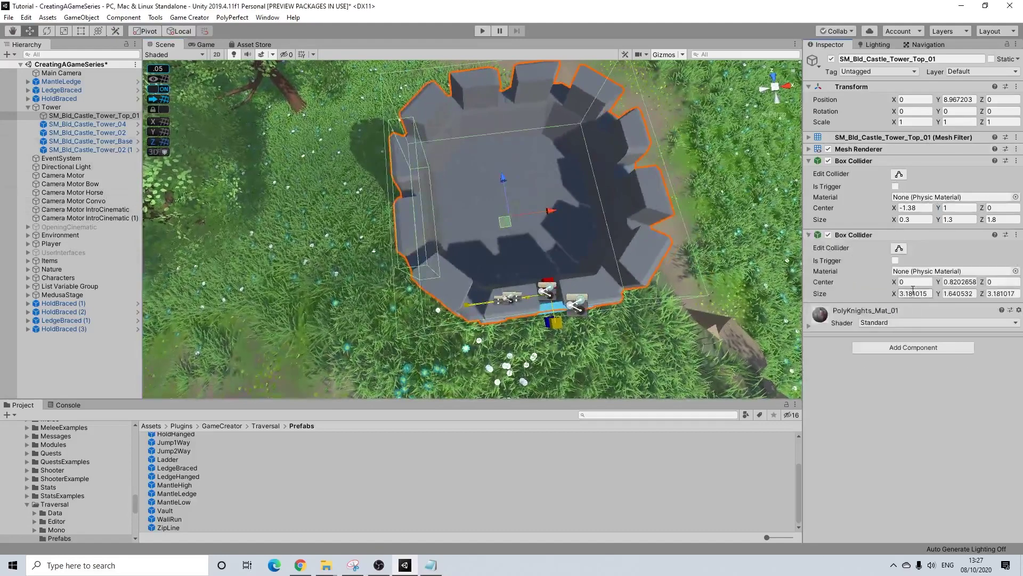
text(1.38)
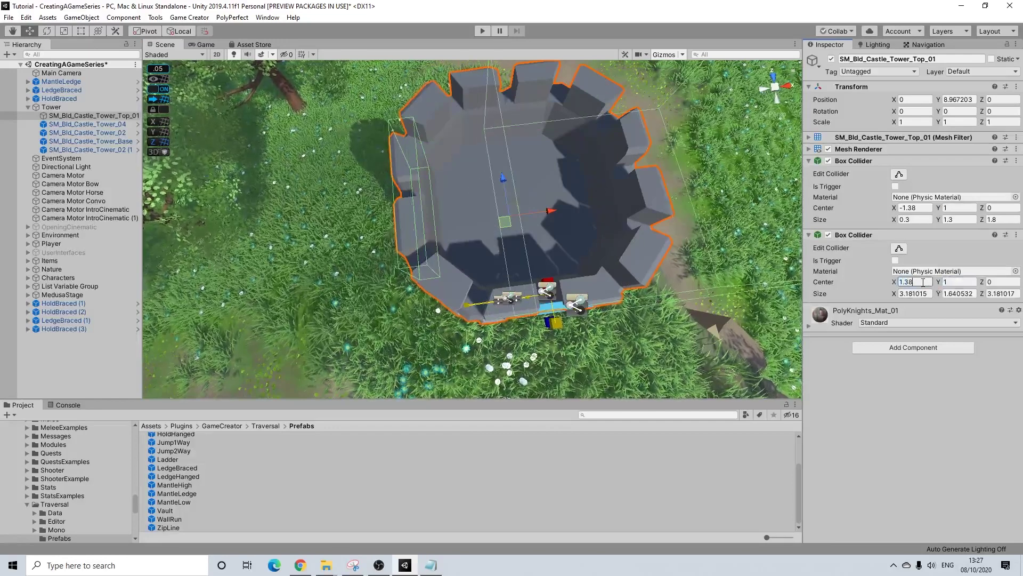
text(0.3)
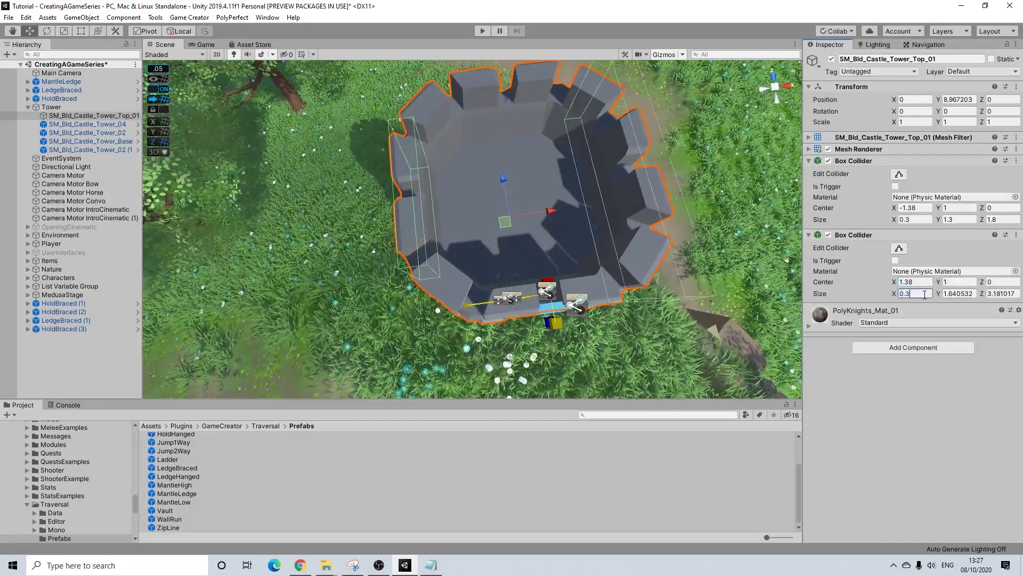
text(1.8)
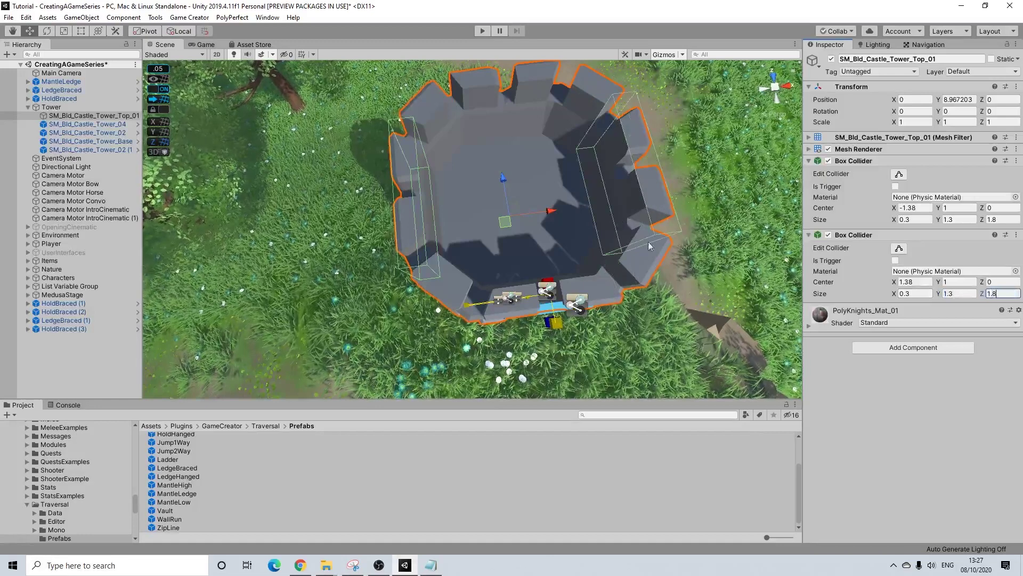
alt+drag(609, 229, 585, 176)
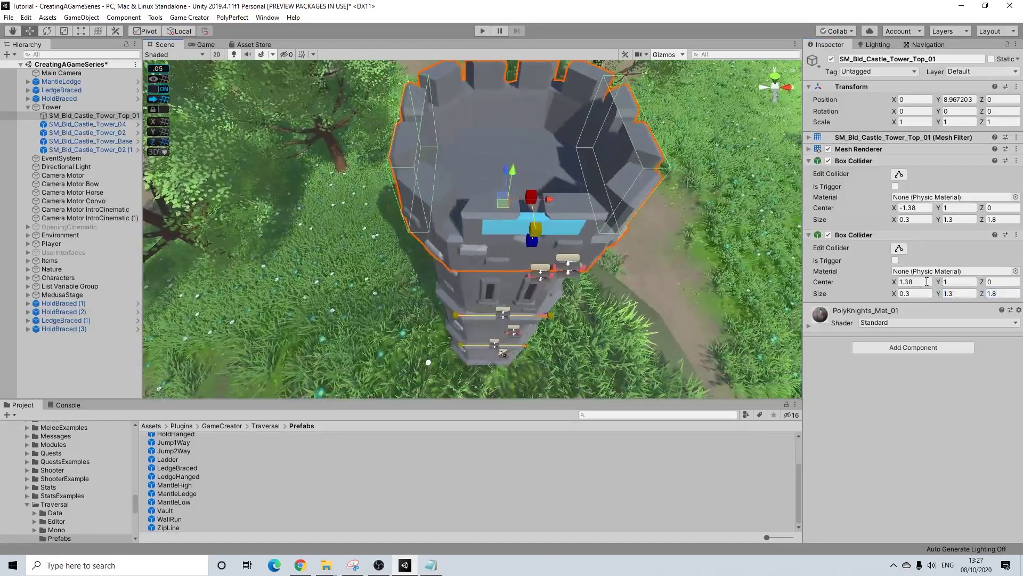
Add a third Box Collider for the wall on the climbing side with center 0, 1, -1.38 and size 1.8, 1.3, 0.3
click(894, 347)
click(885, 385)
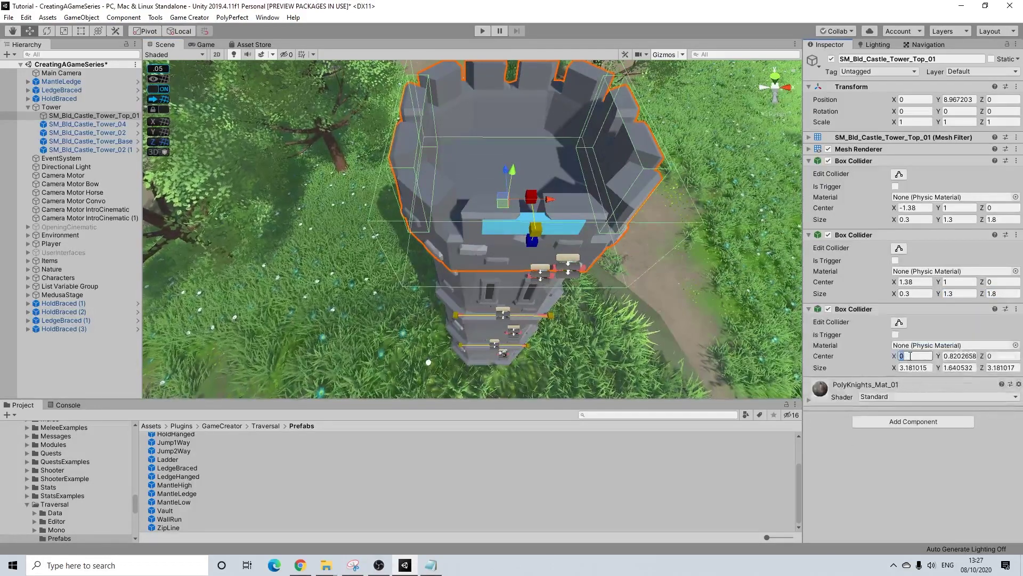
text(1.38)
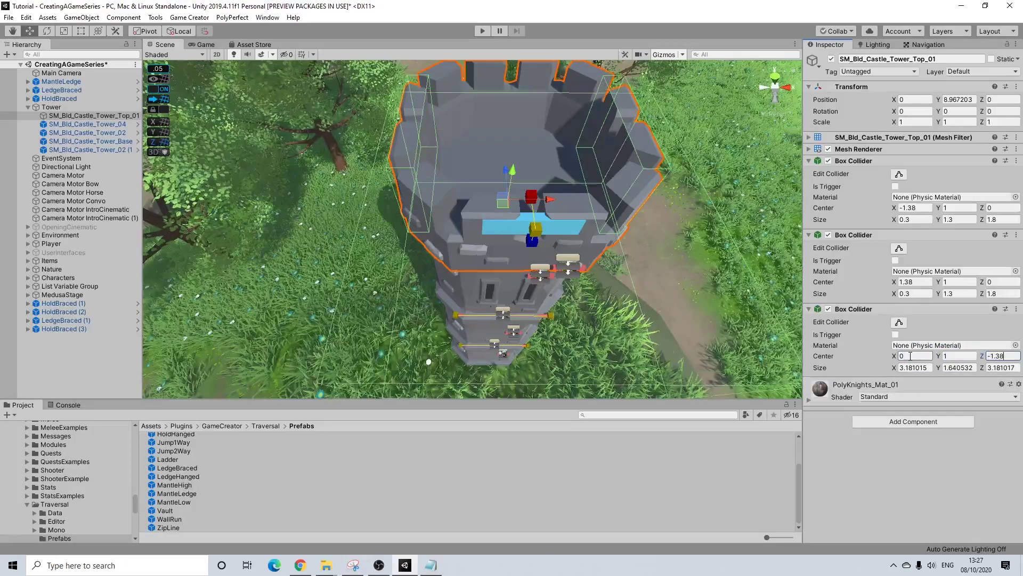
text(1.8)
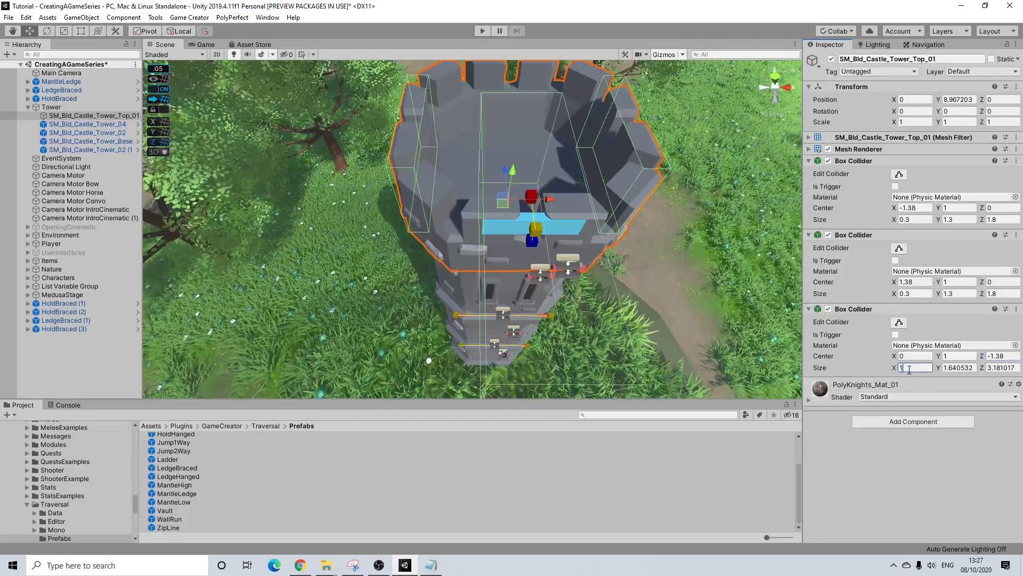
text(1.3)
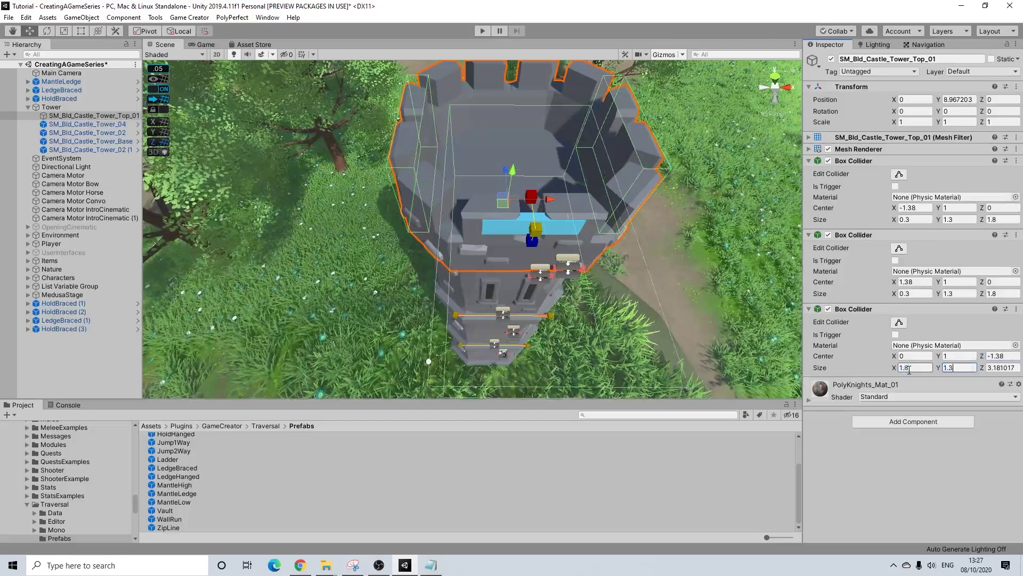
text(0.3)
alt+drag(763, 101, 591, 164)
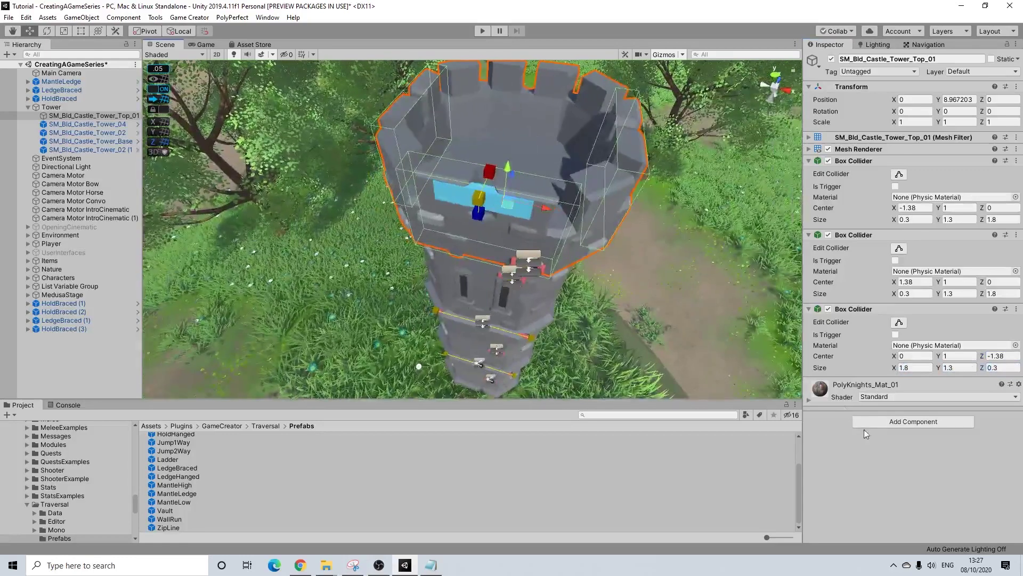
Add a fourth Box Collider for the remaining wall with center 0, 1, 1.38 and size 1.8, 1.3, 0.3
click(887, 424)
click(889, 426)
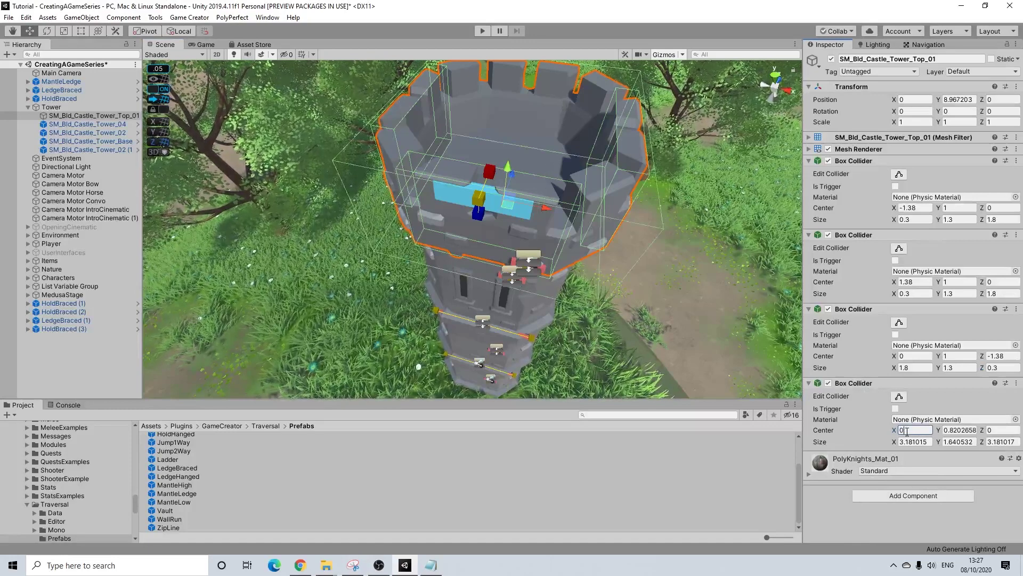
text(1)
key(Tab)
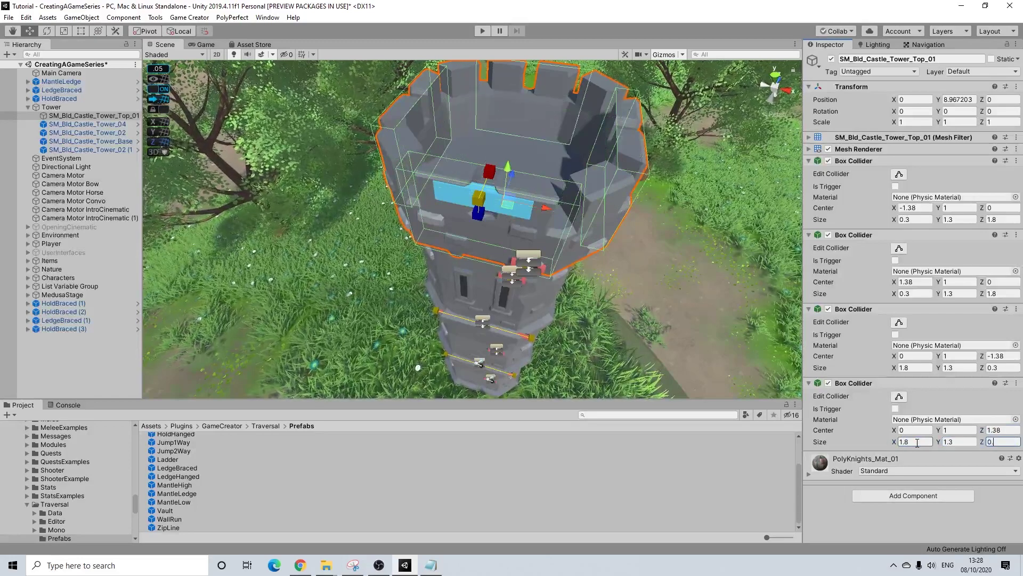
alt+drag(565, 229, 629, 236)
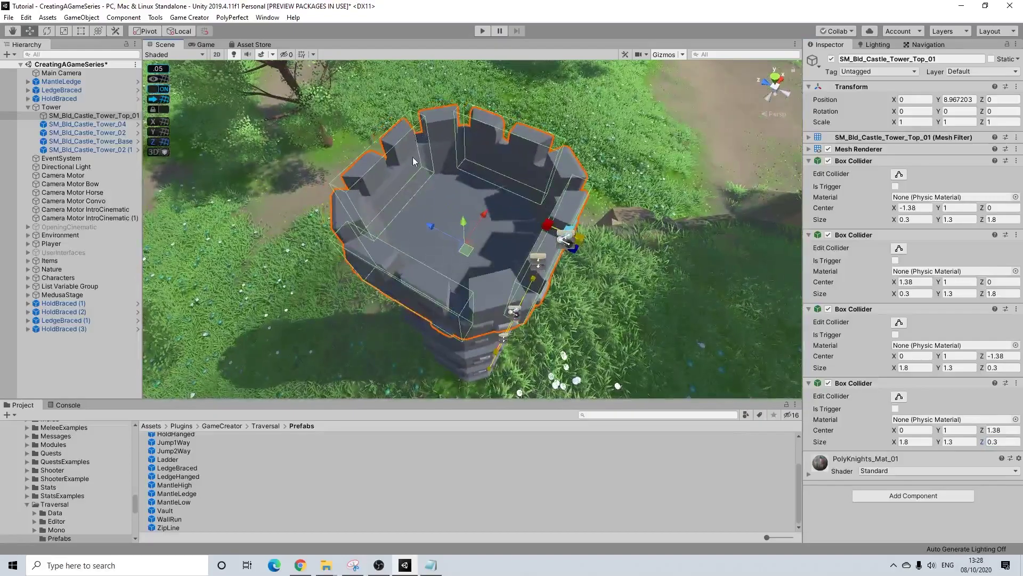
alt+drag(560, 217, 548, 212)
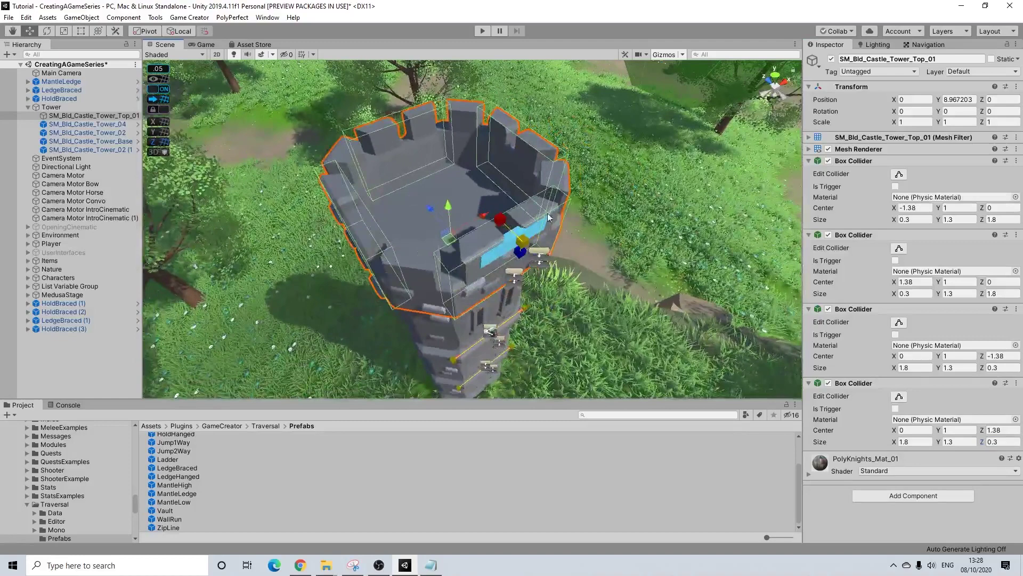
Add a fifth Box Collider as the battlement's floor with center 0, 0.3, 0 and size 2.4, 0.2, 2.4
click(893, 493)
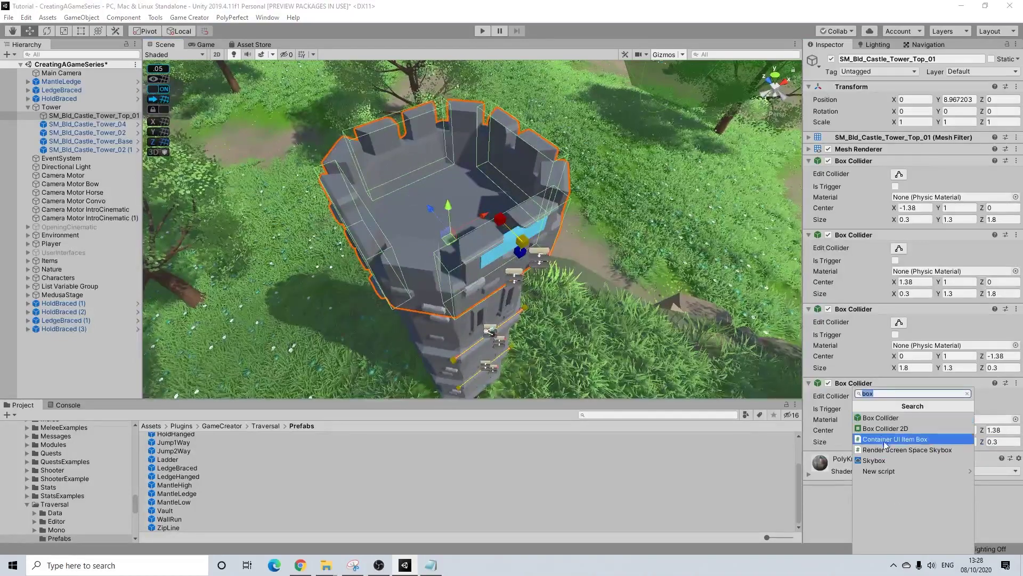
click(882, 418)
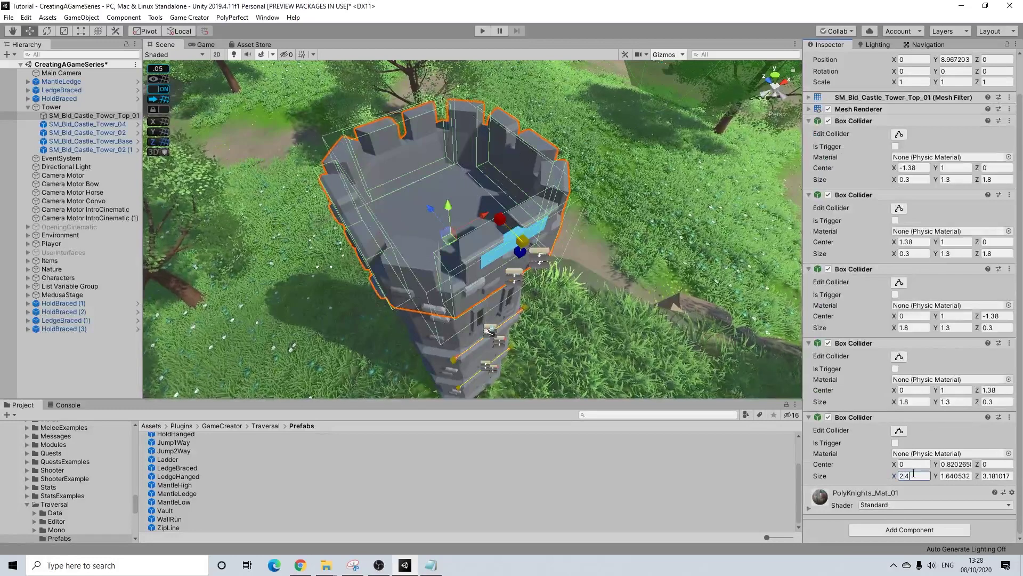
text(0.2)
key(Tab)
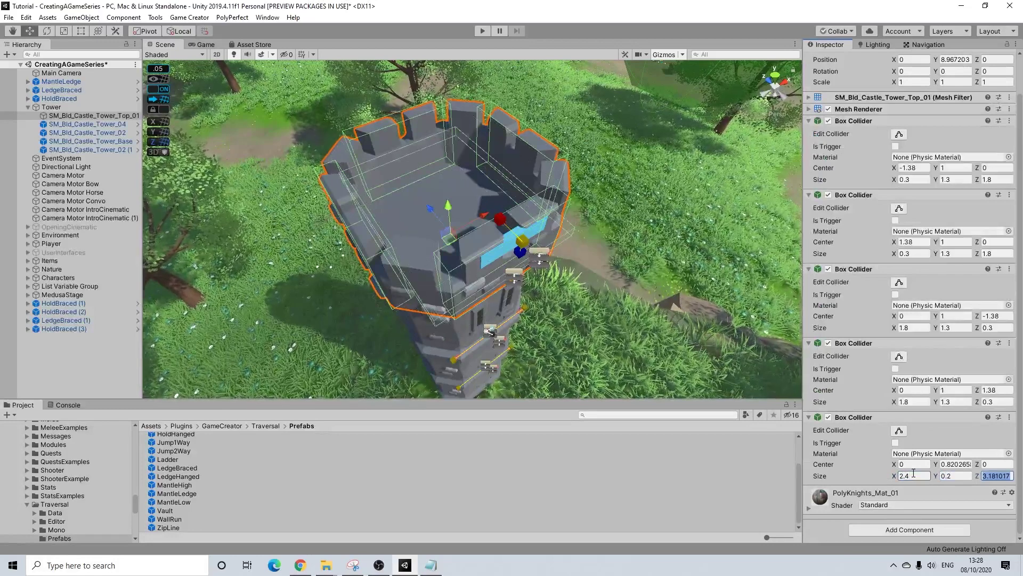
text(2)
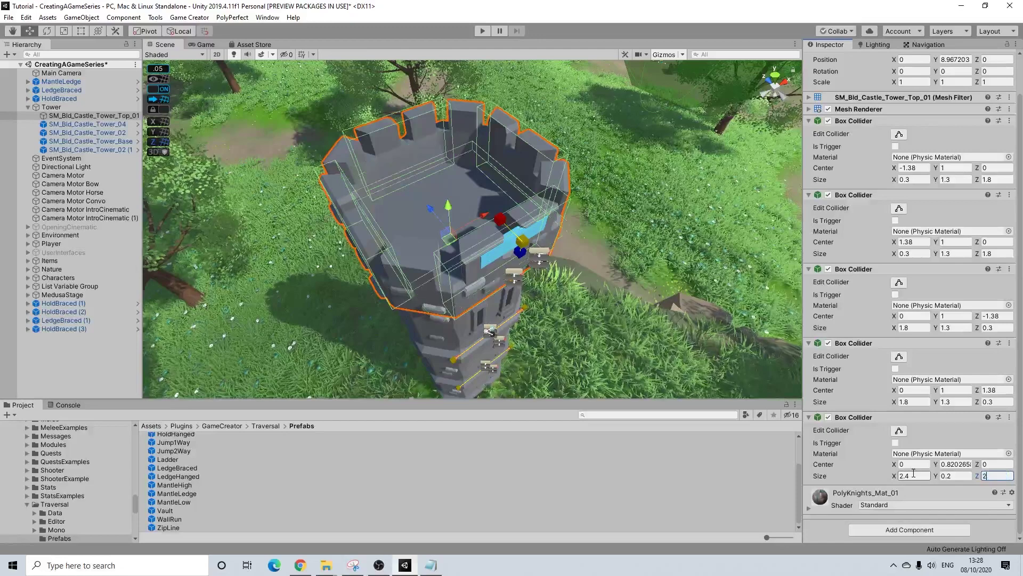
text(0.3)
alt+drag(475, 87, 638, 572)
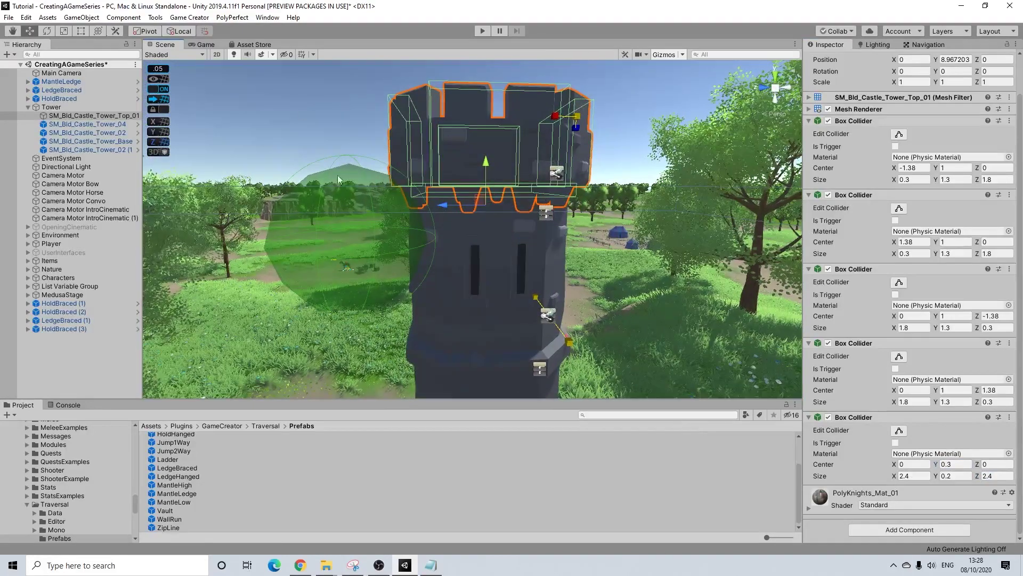
Examine the box colliders around the battlement and select the MantleLedge to check its fit on the rim
alt+drag(506, 90, 459, 169)
scroll(456, 220, up, 5)
middle_drag(459, 169, 447, 258)
alt+drag(447, 258, 485, 253)
scroll(327, 209, down, 5)
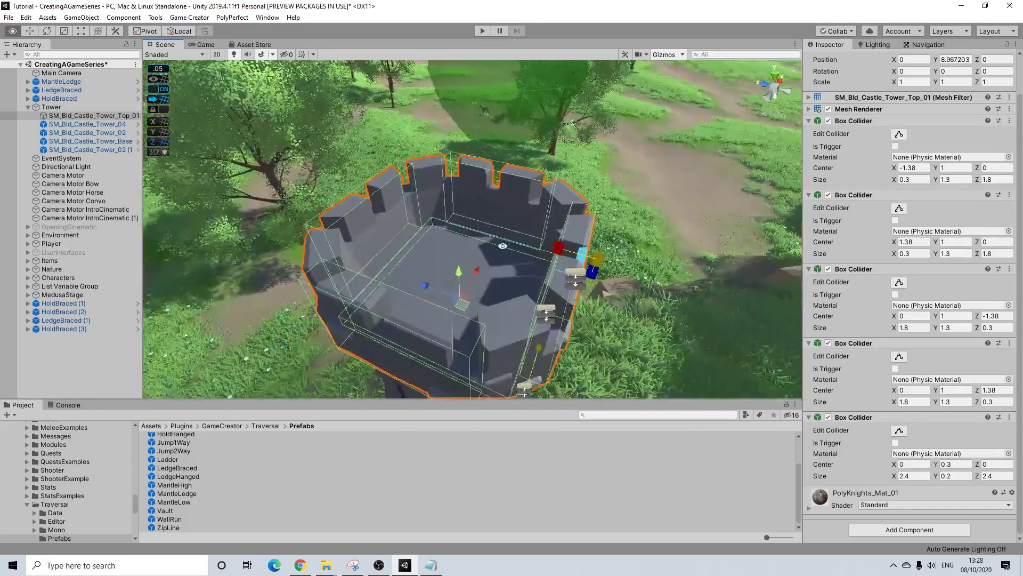
alt+drag(435, 231, 511, 80)
click(423, 75)
middle_drag(547, 126, 535, 154)
click(535, 153)
scroll(535, 151, up, 4)
alt+drag(535, 151, 517, 230)
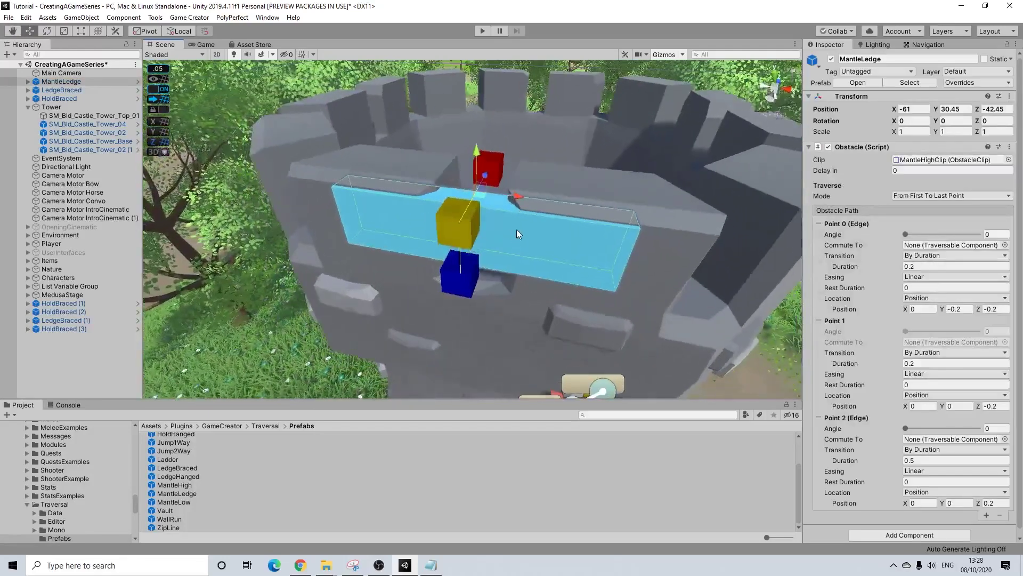
Inspect the placement and reachable elements of the mantle, the two highest holds and the upper ledge on the tower
scroll(539, 230, down, 6)
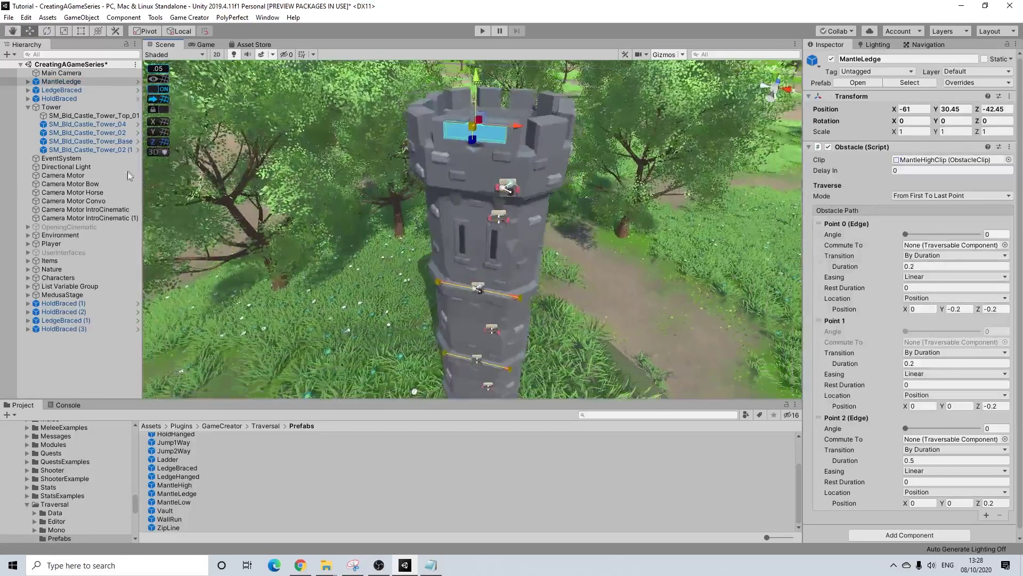
shift+click(57, 98)
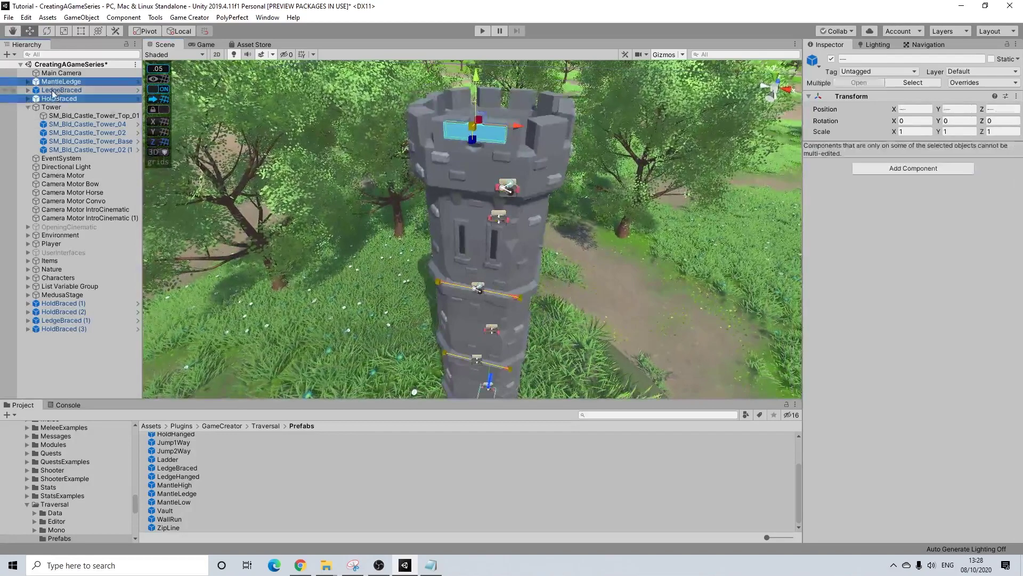
click(59, 83)
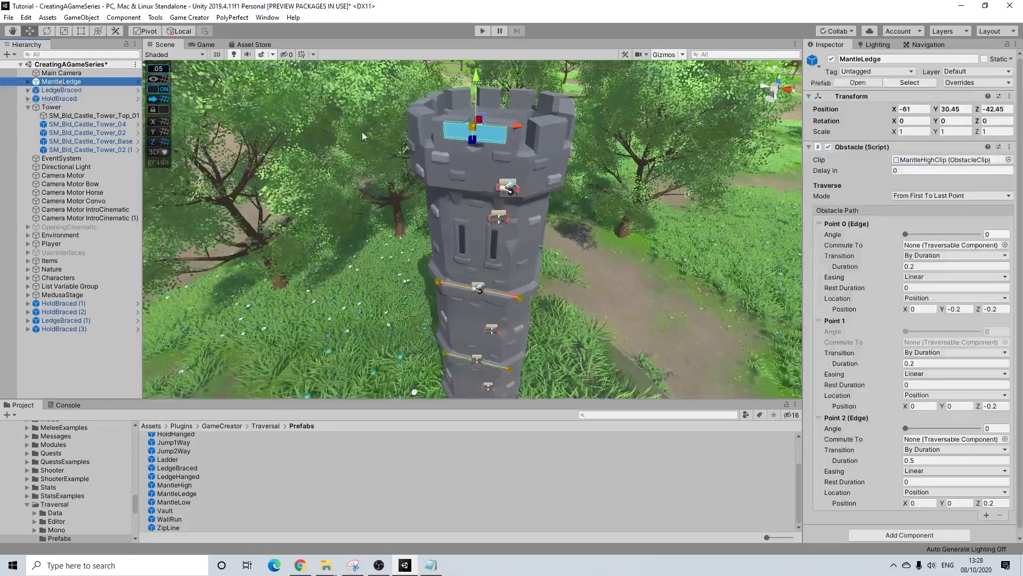
click(479, 76)
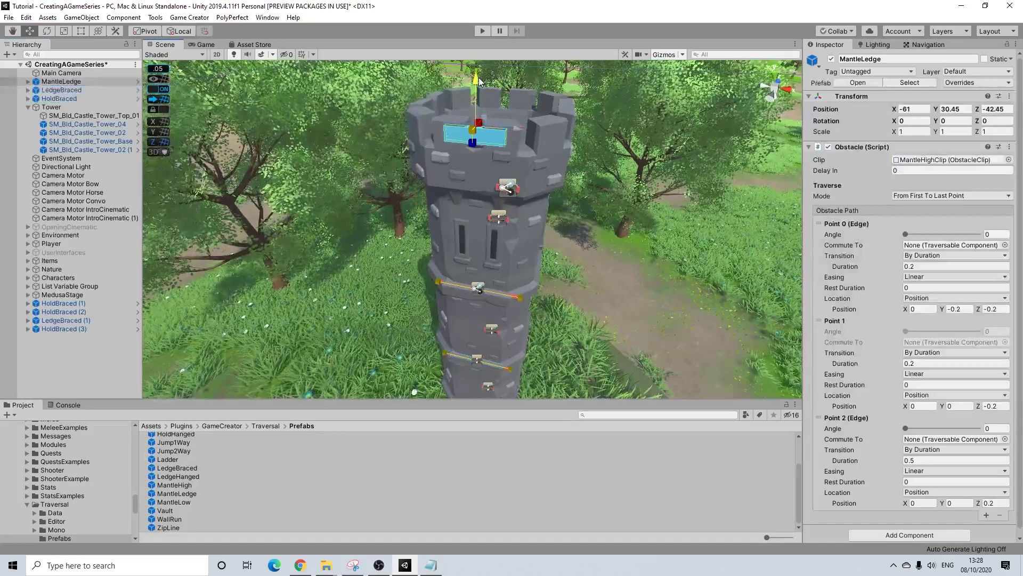
click(507, 188)
drag(510, 151, 510, 152)
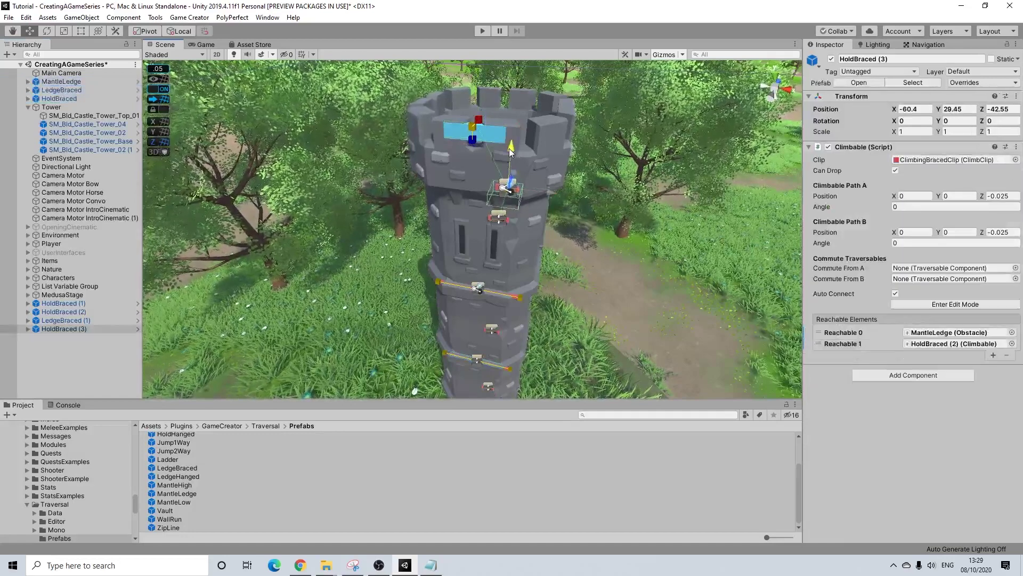
click(503, 227)
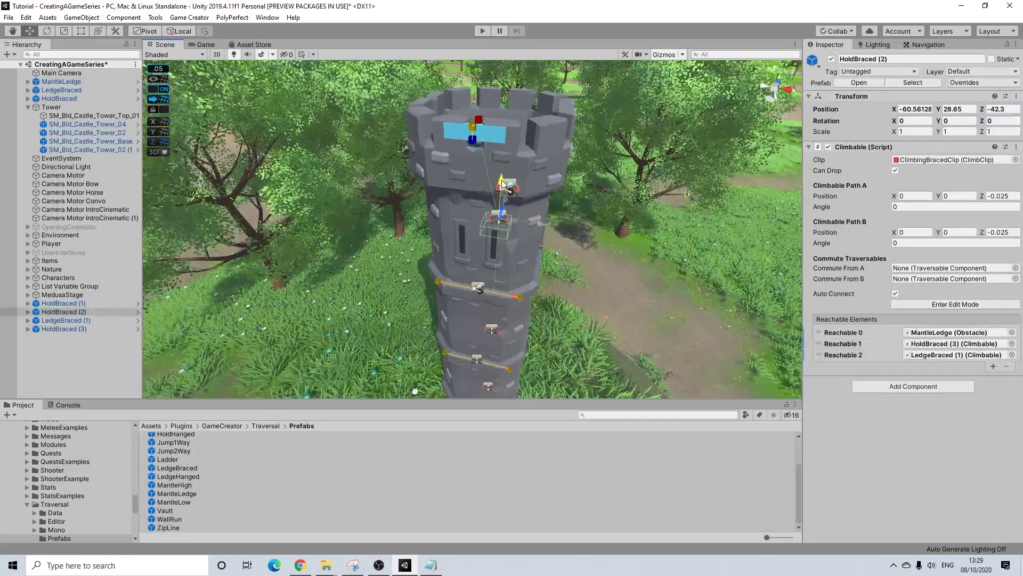
click(512, 298)
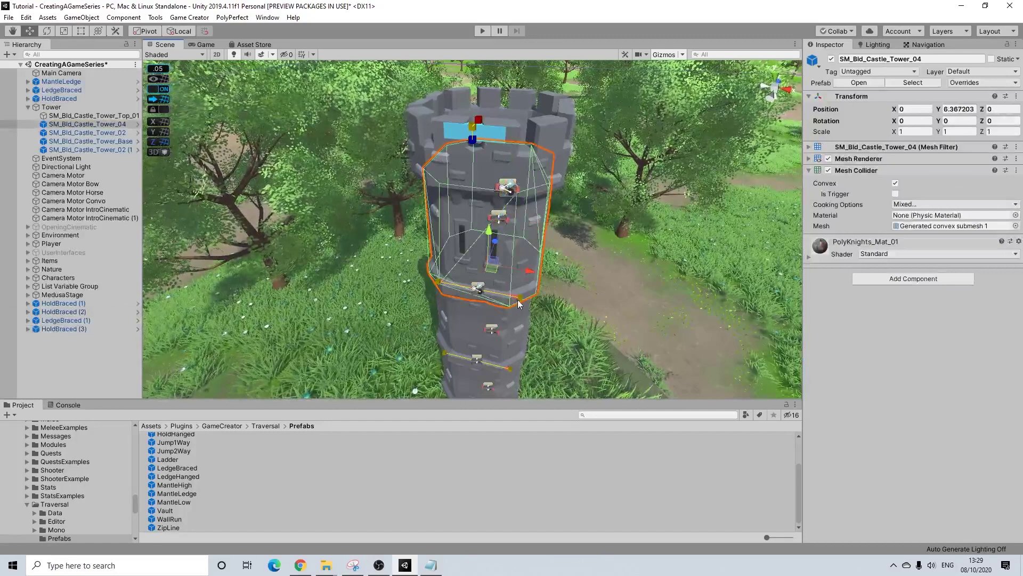
click(516, 298)
Inspect the placement and reachable elements of the middle hold, the lower ledge and the lowest hold
alt+drag(494, 270, 525, 197)
middle_drag(522, 330, 528, 173)
click(505, 191)
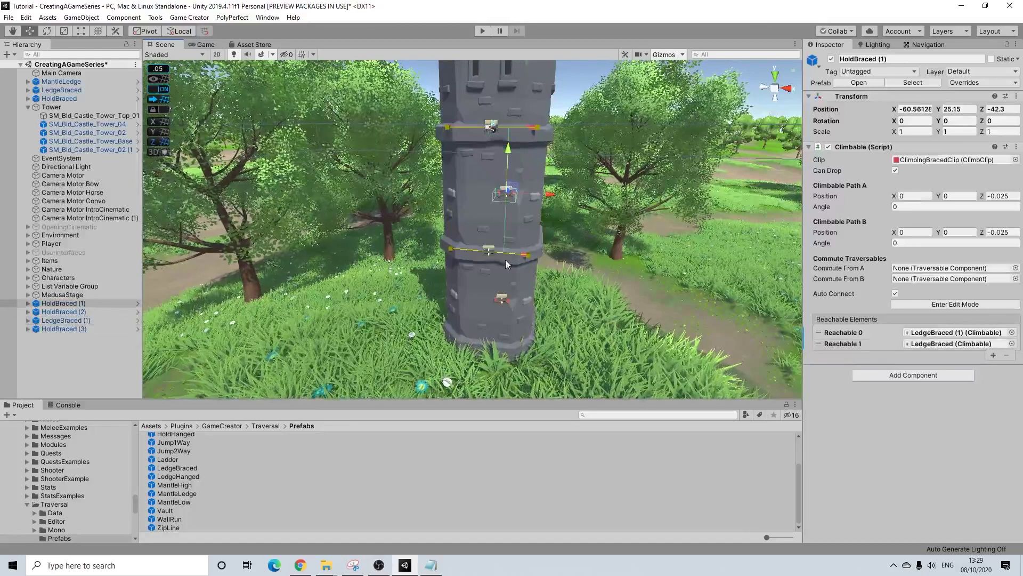
click(521, 257)
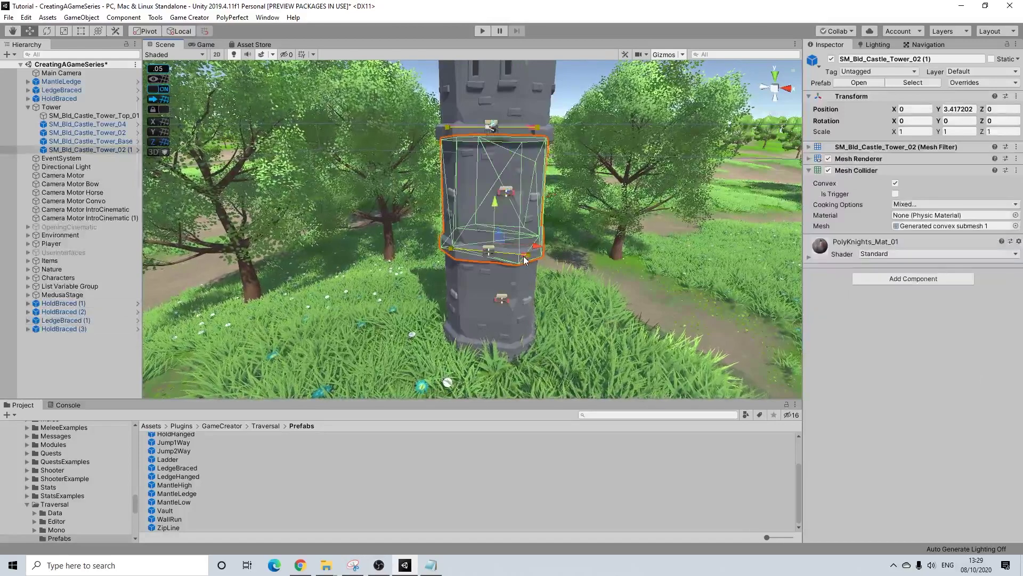
click(526, 255)
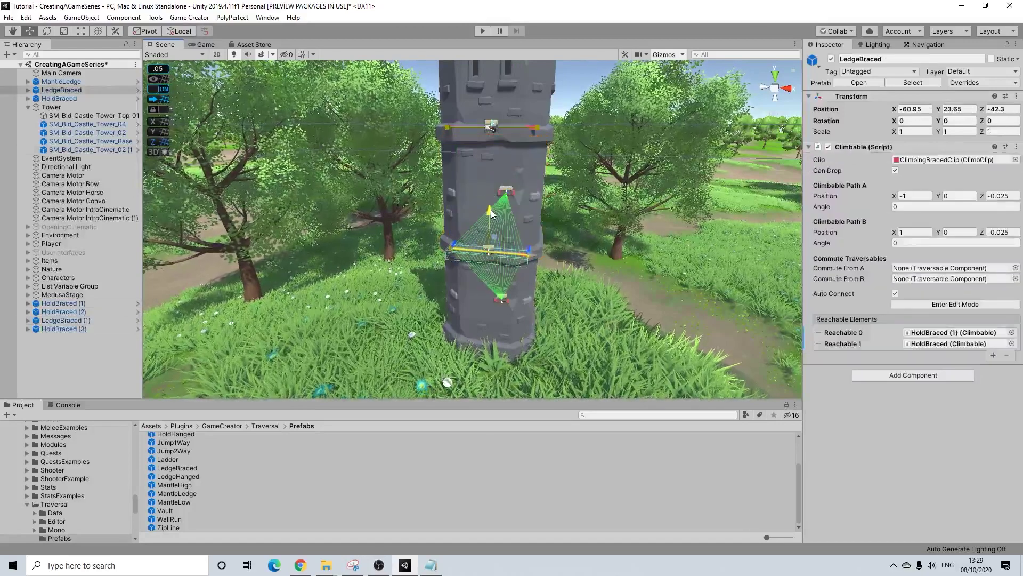
click(509, 300)
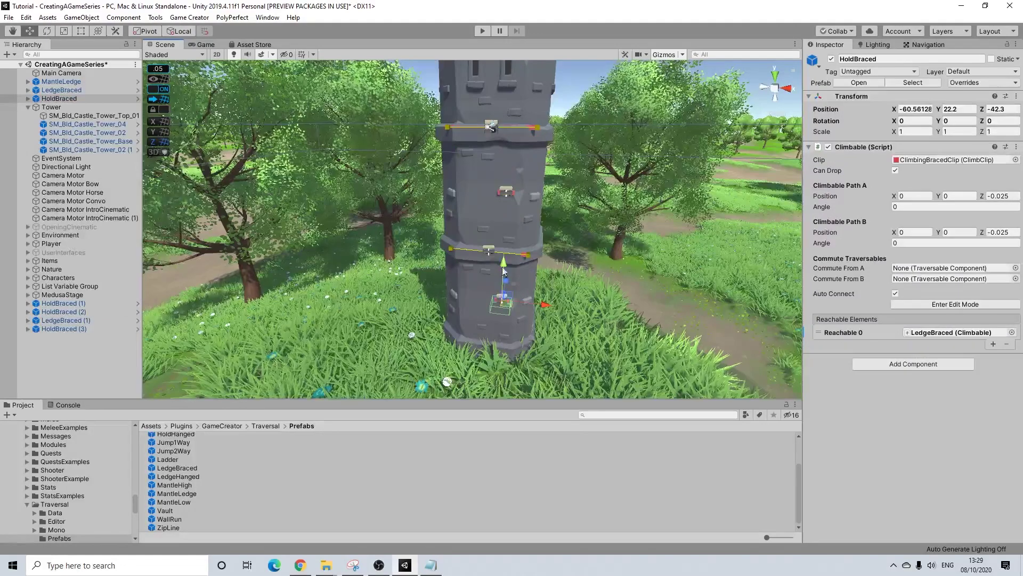
middle_drag(506, 261, 506, 335)
right_drag(541, 267, 593, 312)
scroll(548, 273, down, 3)
right_drag(546, 273, 490, 234)
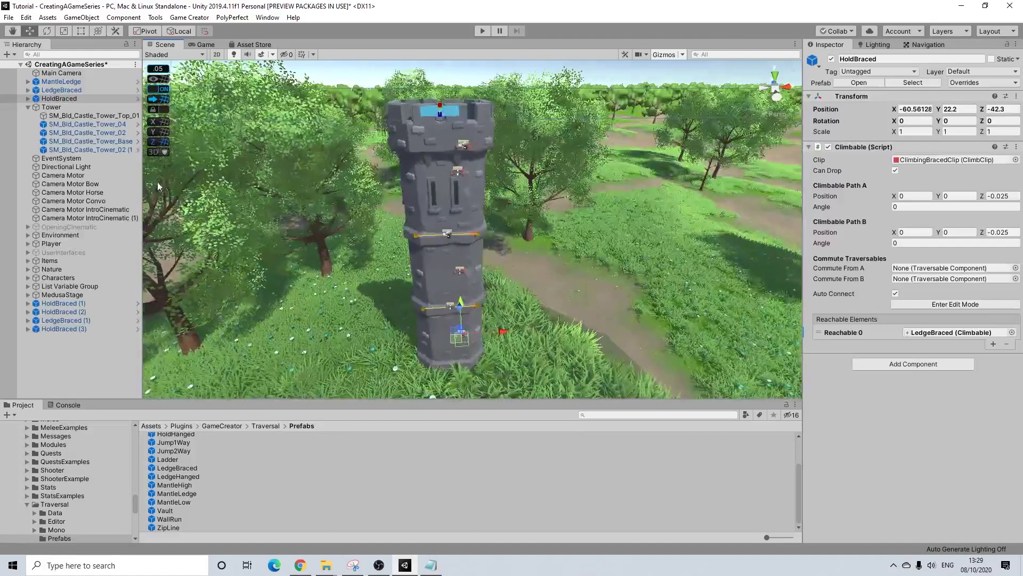
Create an empty child object under Tower and name it Model
right_click(50, 108)
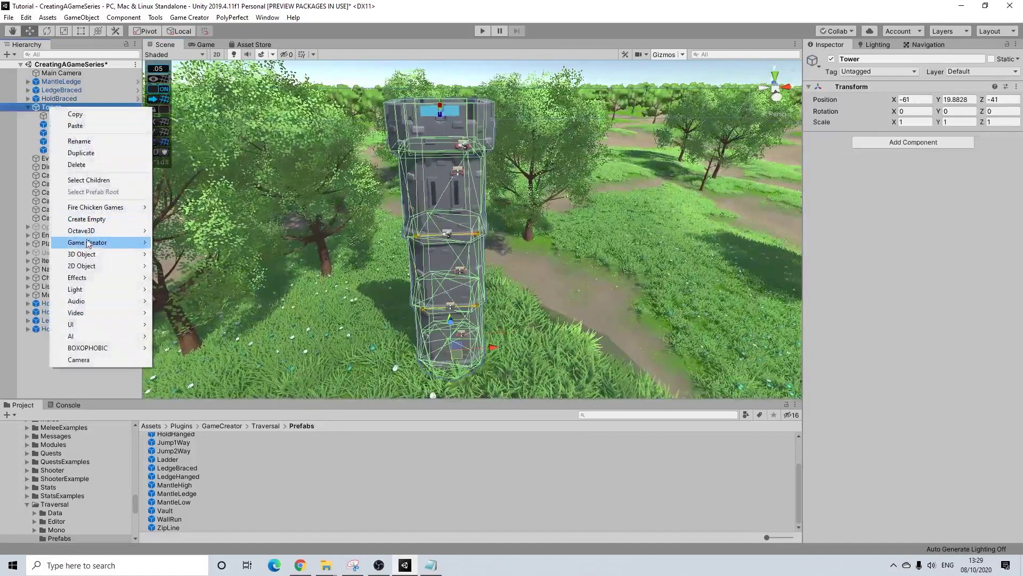
click(90, 221)
click(61, 151)
right_click(56, 159)
click(79, 190)
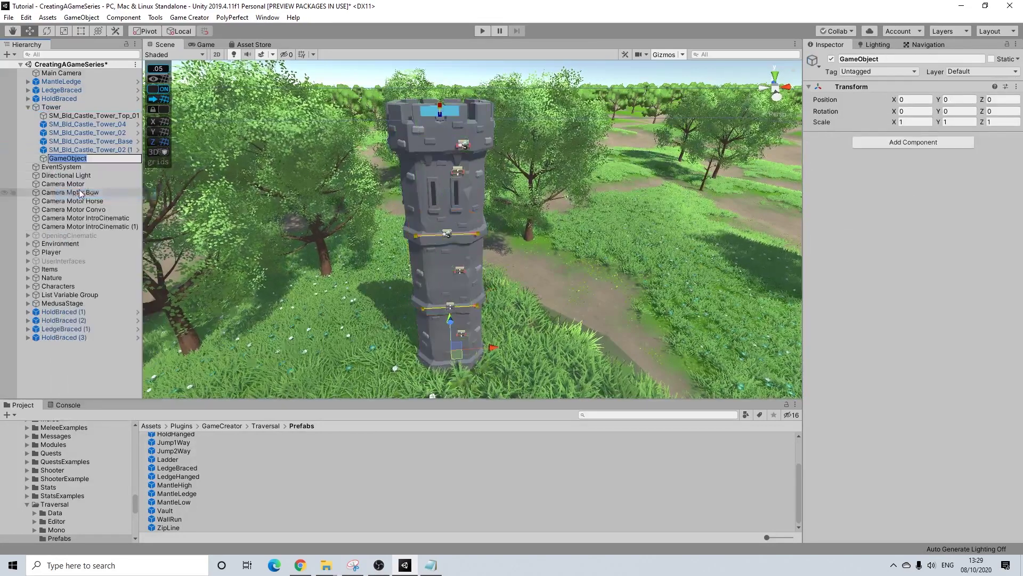
text(Model)
key(Return)
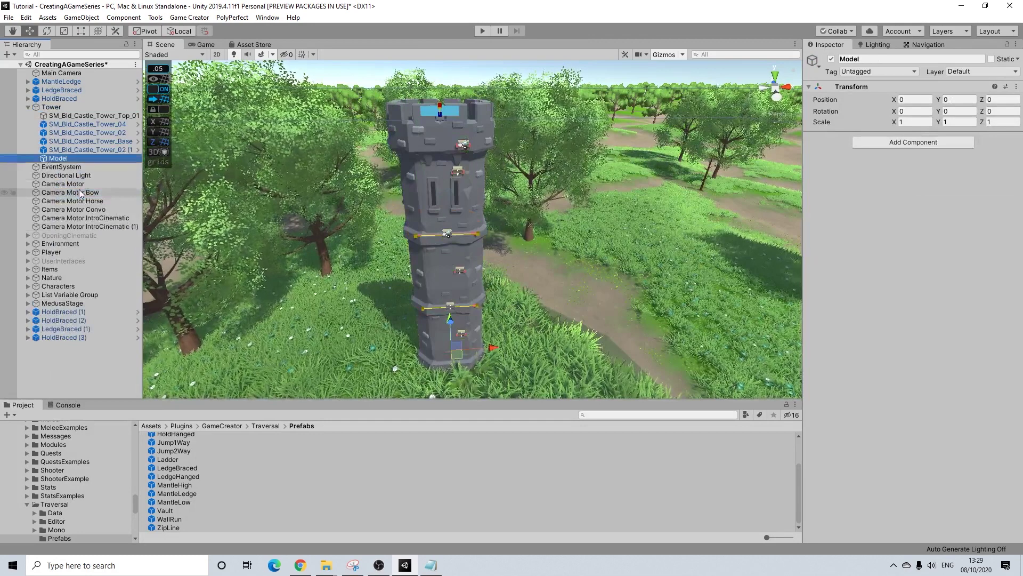
Move the five SM_Bld_Castle_Tower pieces into the Model object and collapse it
click(91, 150)
shift+click(78, 114)
drag(78, 114, 62, 158)
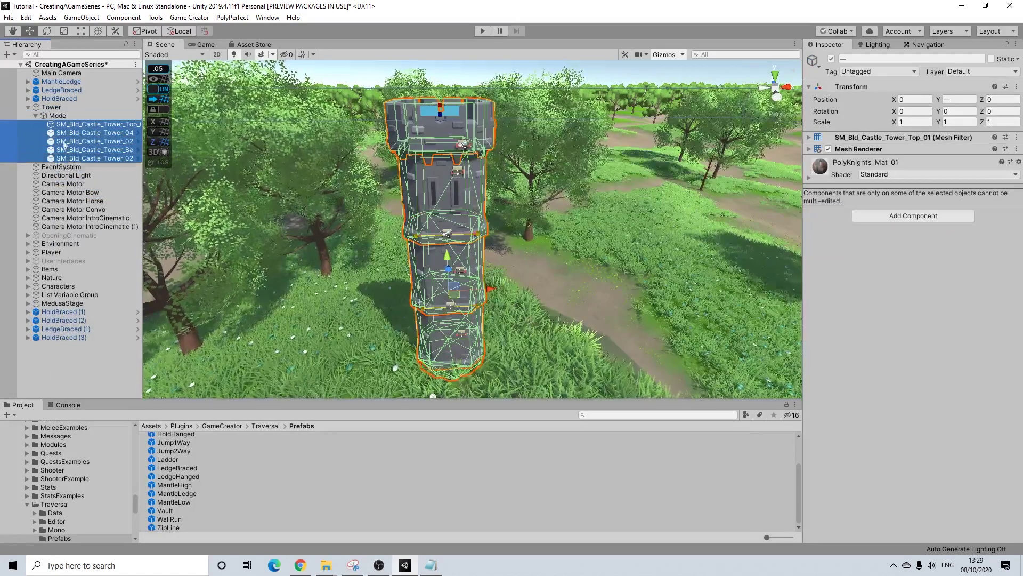
click(36, 116)
Parent the MantleLedge, both LedgeBraced objects and all four HoldBraced objects to Tower
click(54, 99)
shift+click(60, 83)
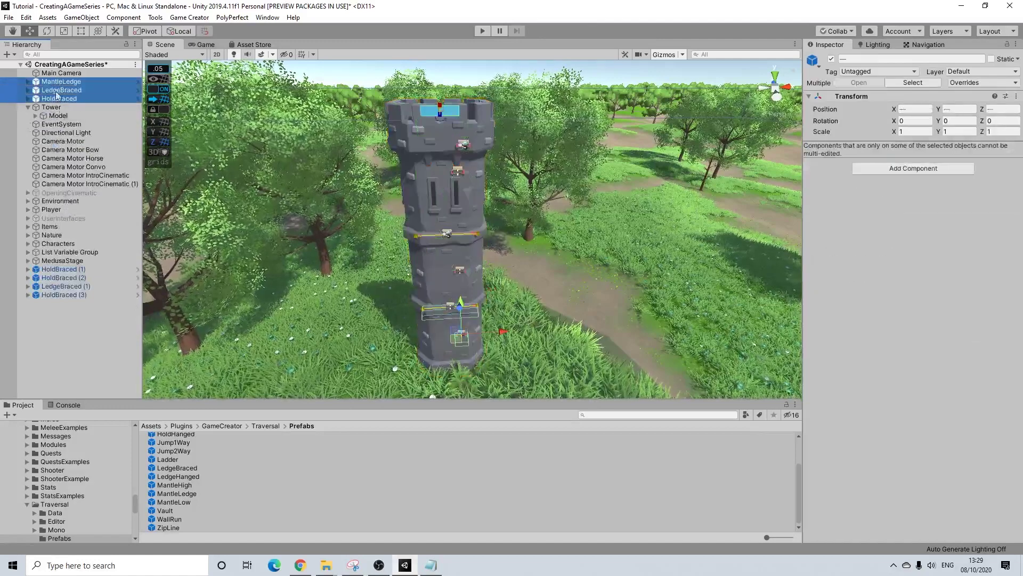
drag(49, 111, 49, 109)
click(60, 270)
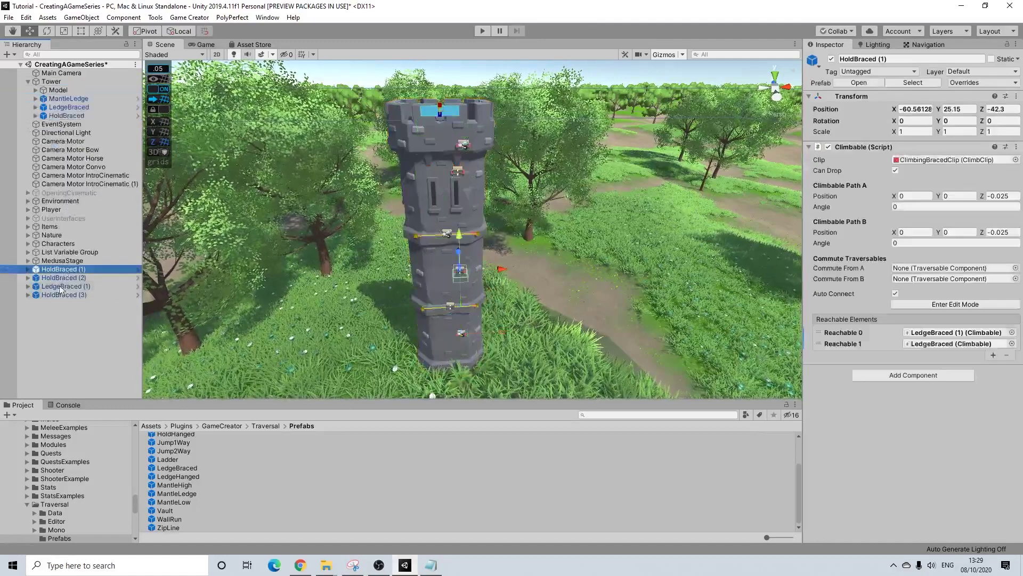
shift+click(62, 295)
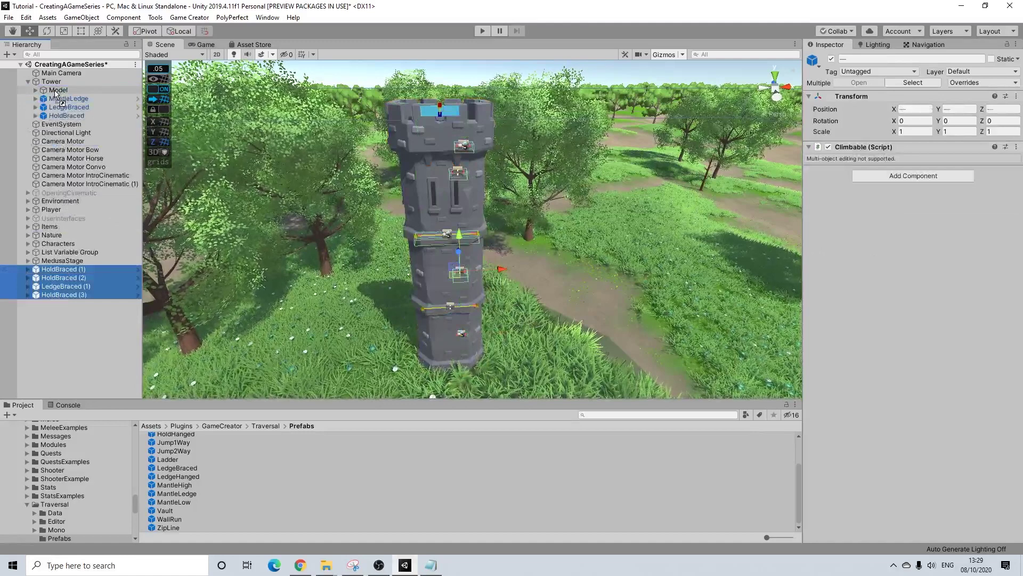
drag(55, 82, 56, 83)
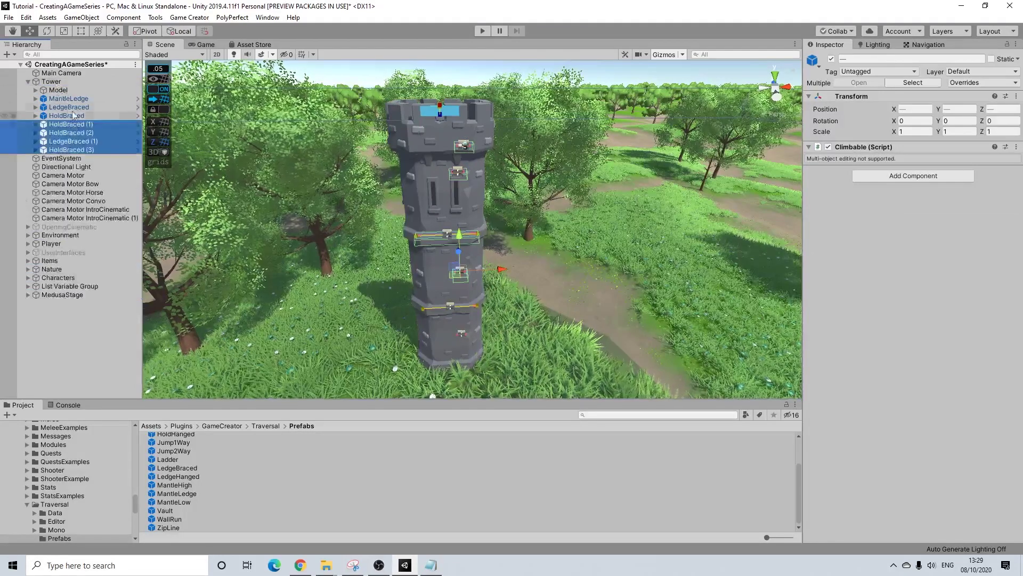
Deactivate the Geometry child of the mantle and of every ledge and hold under Tower
shift+click(73, 99)
click(36, 100)
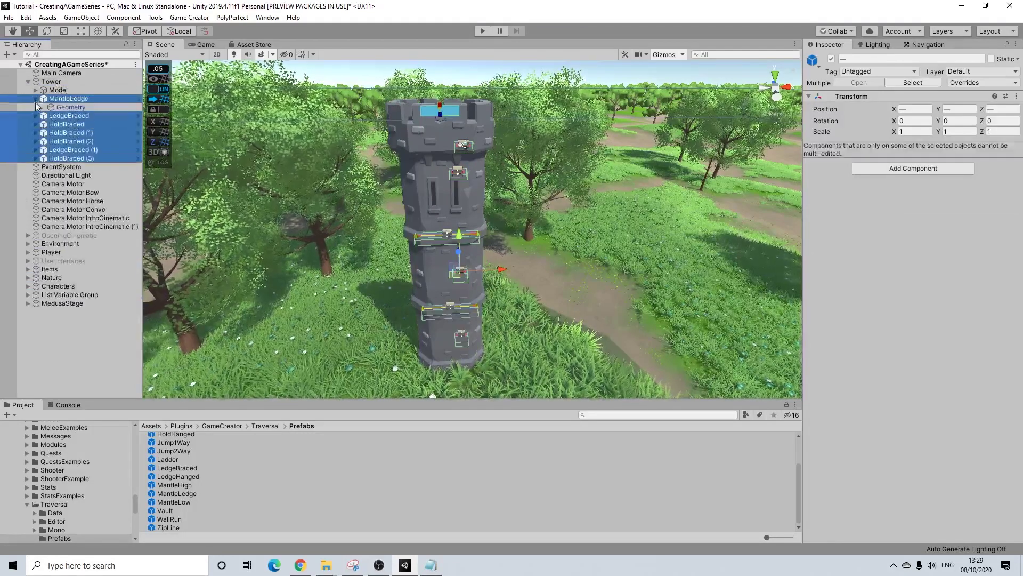
click(36, 116)
click(36, 142)
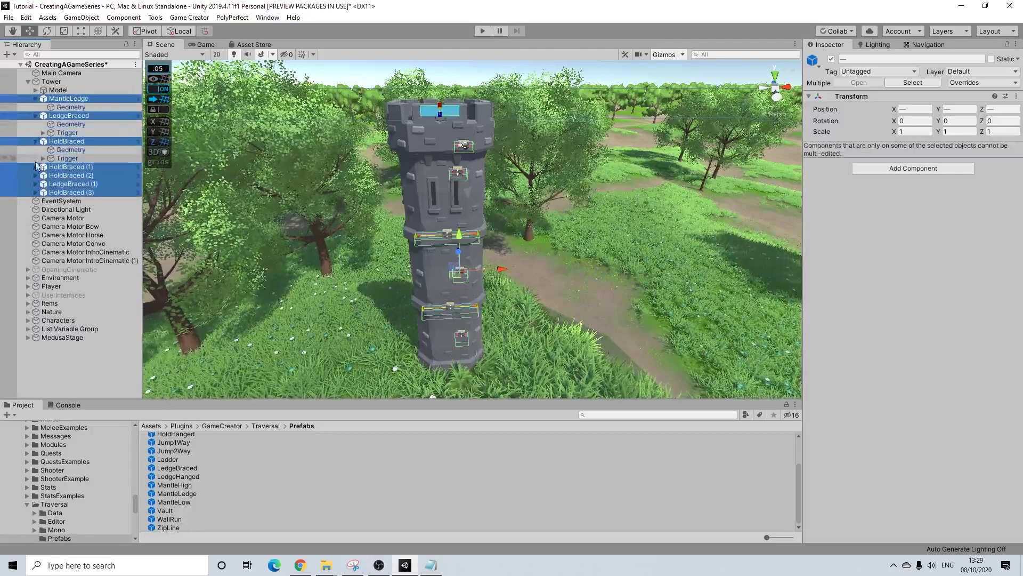
click(36, 166)
click(36, 193)
click(36, 218)
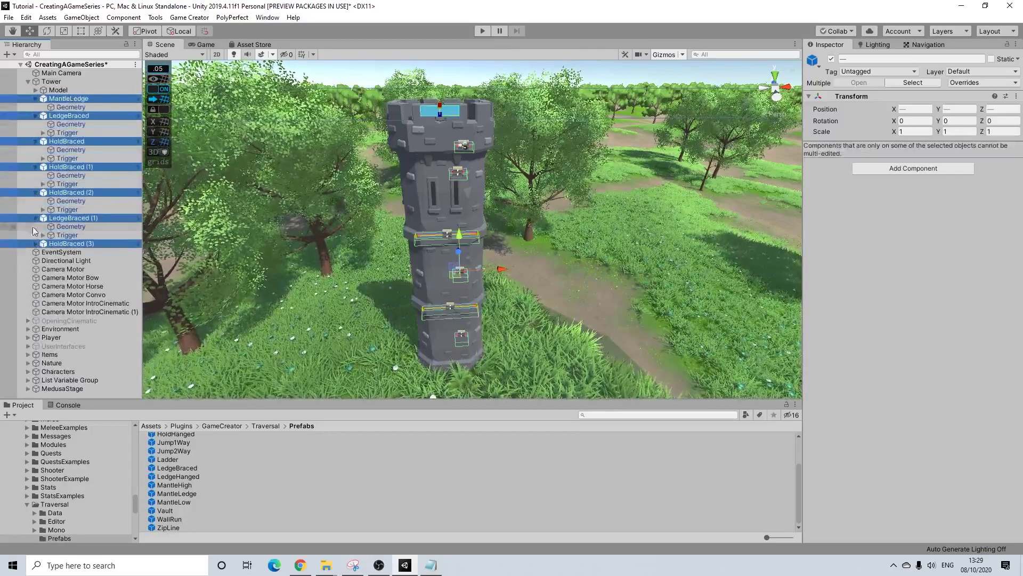
click(36, 243)
click(70, 252)
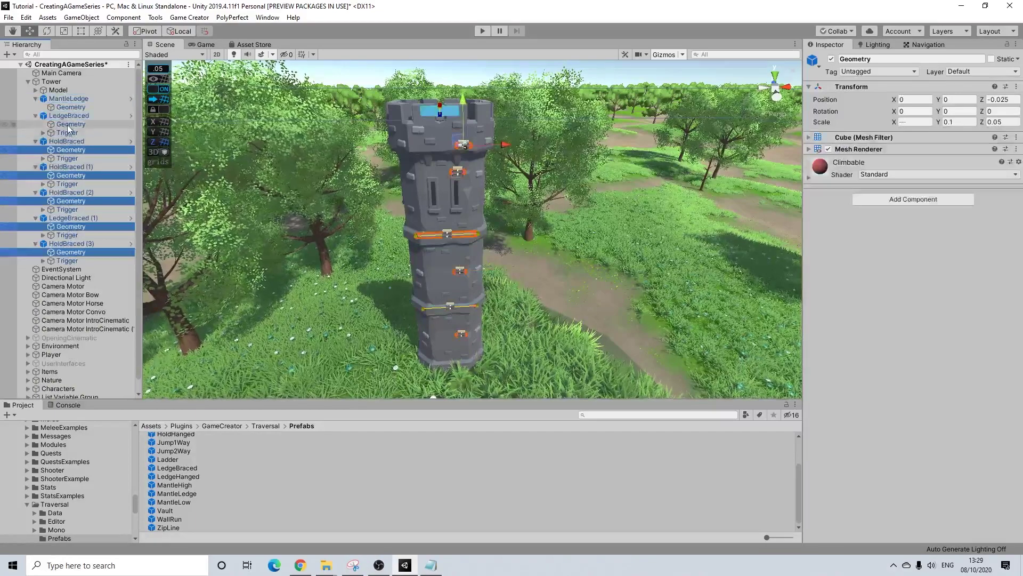
ctrl+click(64, 107)
alt+drag(515, 211, 382, 193)
click(832, 60)
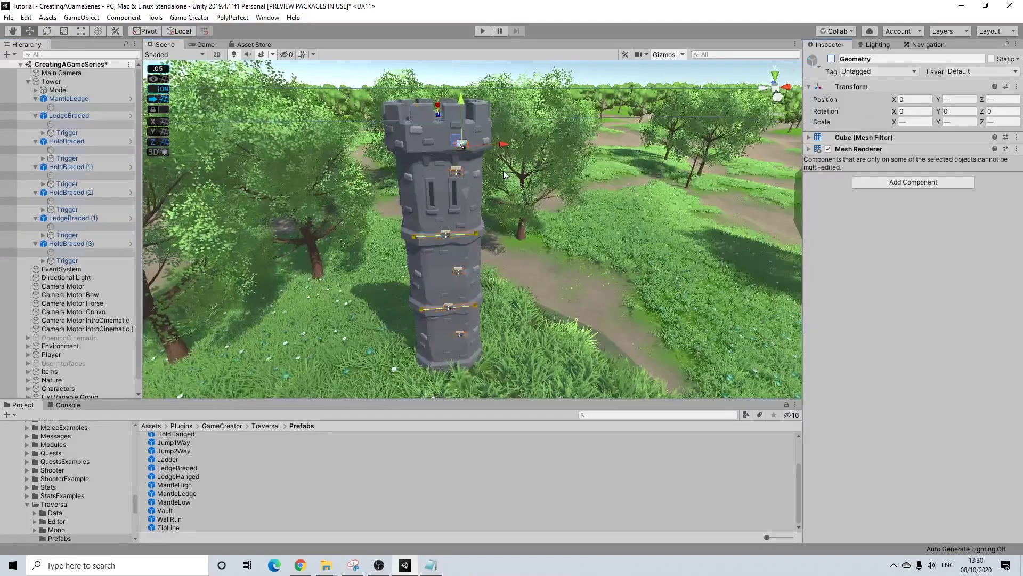
Collapse the Tower object in the hierarchy and clear the selection to view the tower without the helper geometry
alt+drag(508, 174, 462, 150)
click(27, 81)
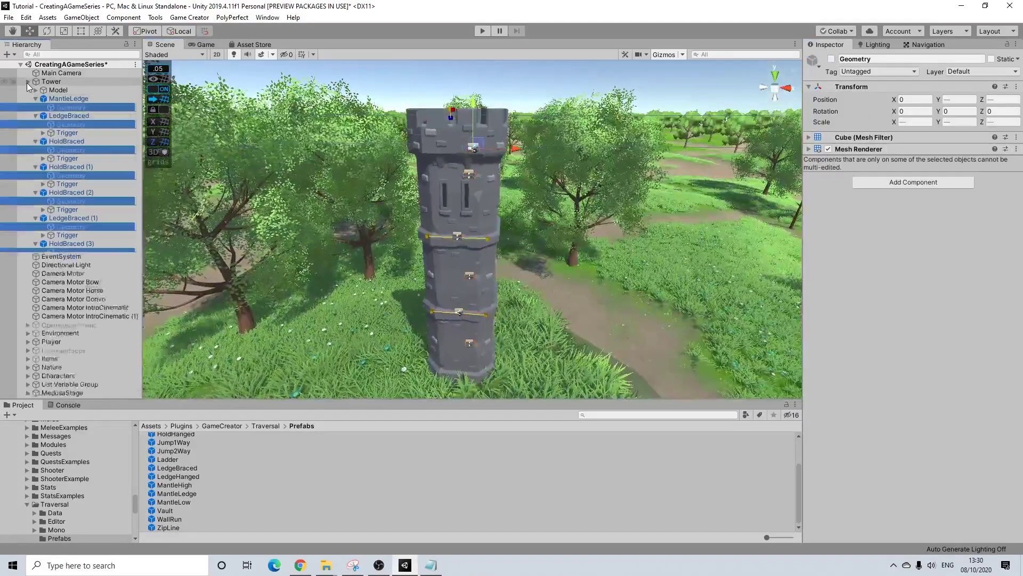
click(48, 303)
alt+drag(760, 151, 664, 179)
alt+drag(590, 162, 503, 267)
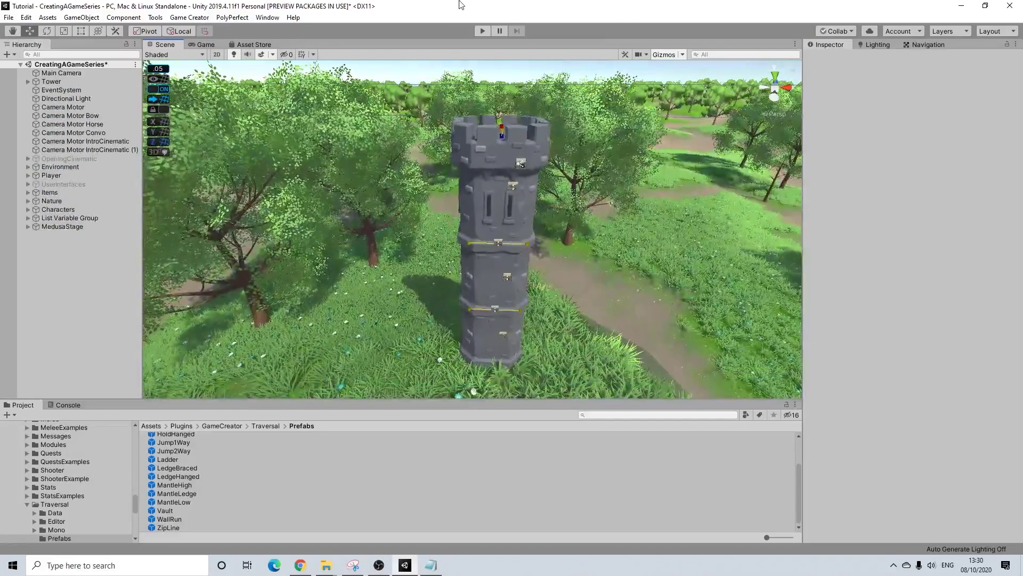
Start play mode and run the character up the hill to the climbable face at the base of the tower
click(483, 32)
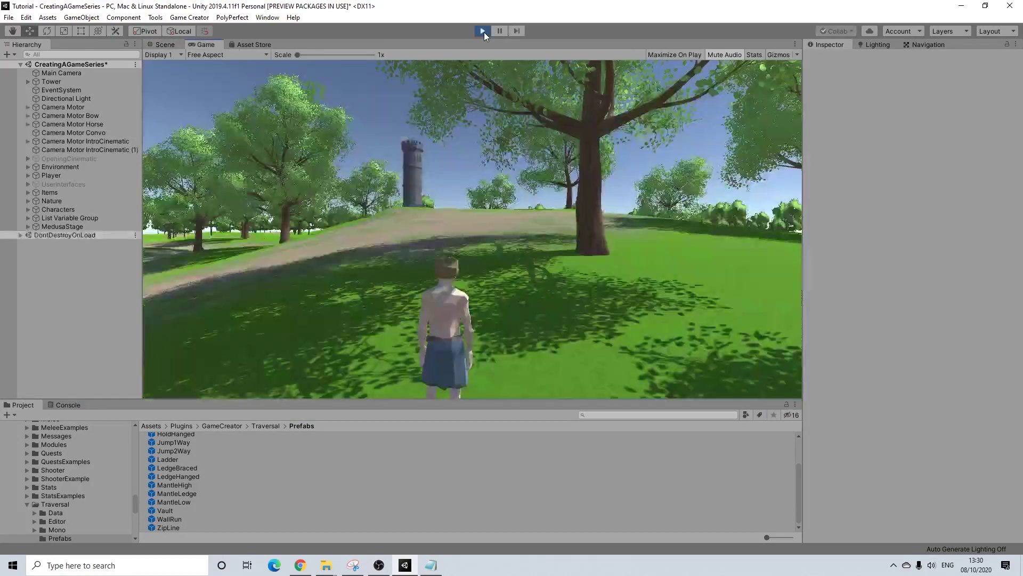
key(w)
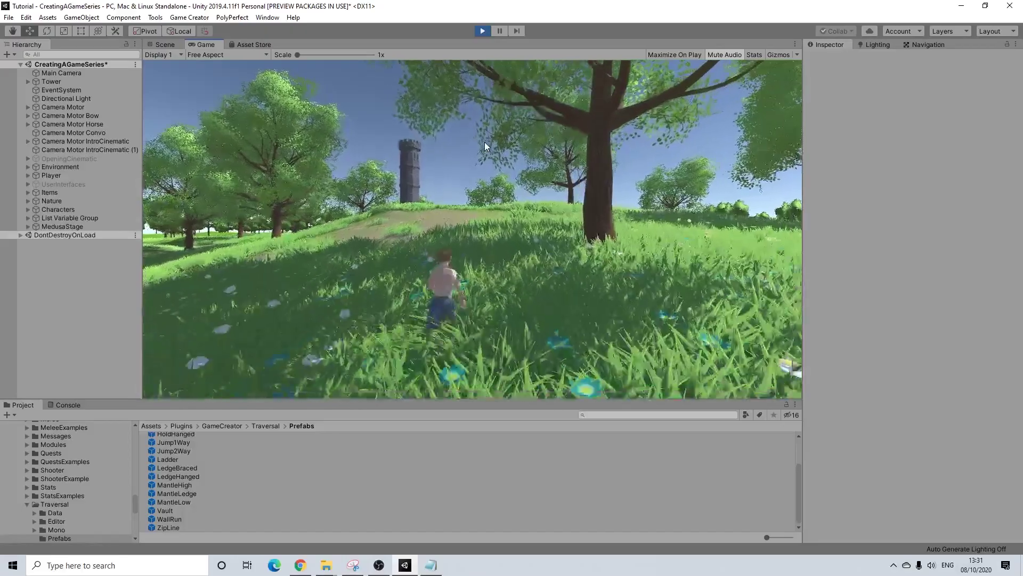
key(w)
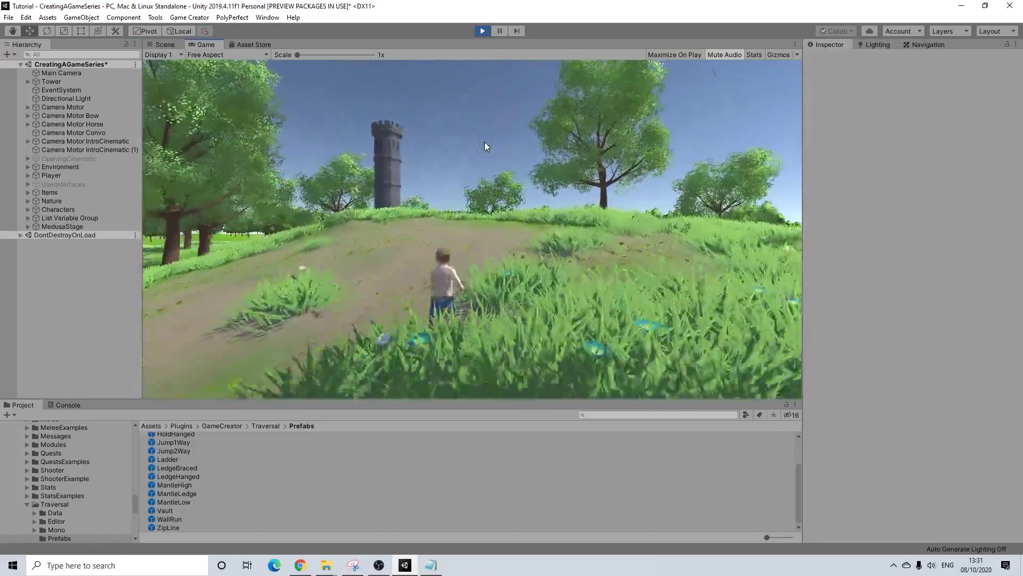
key(w)
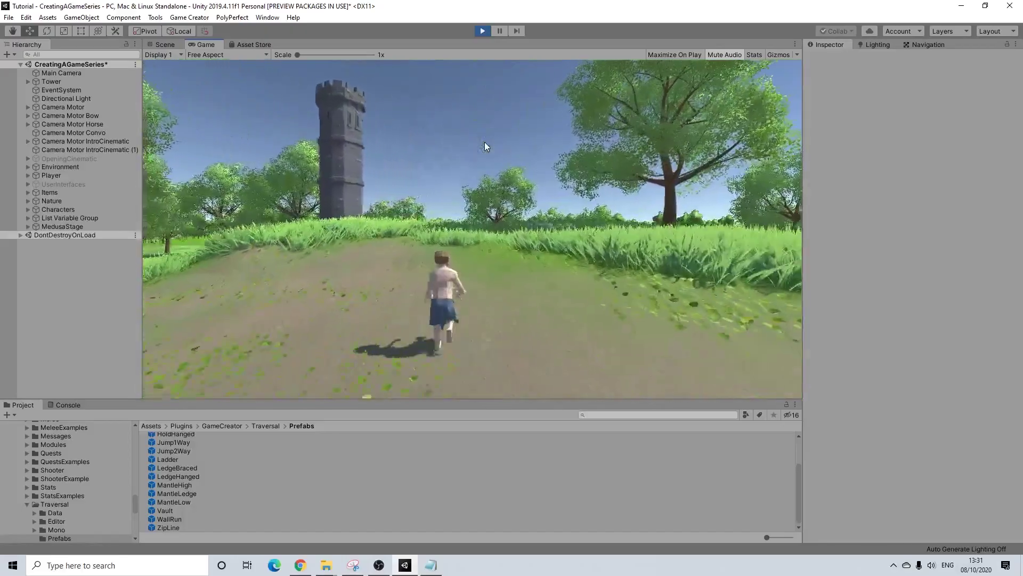
key(w)
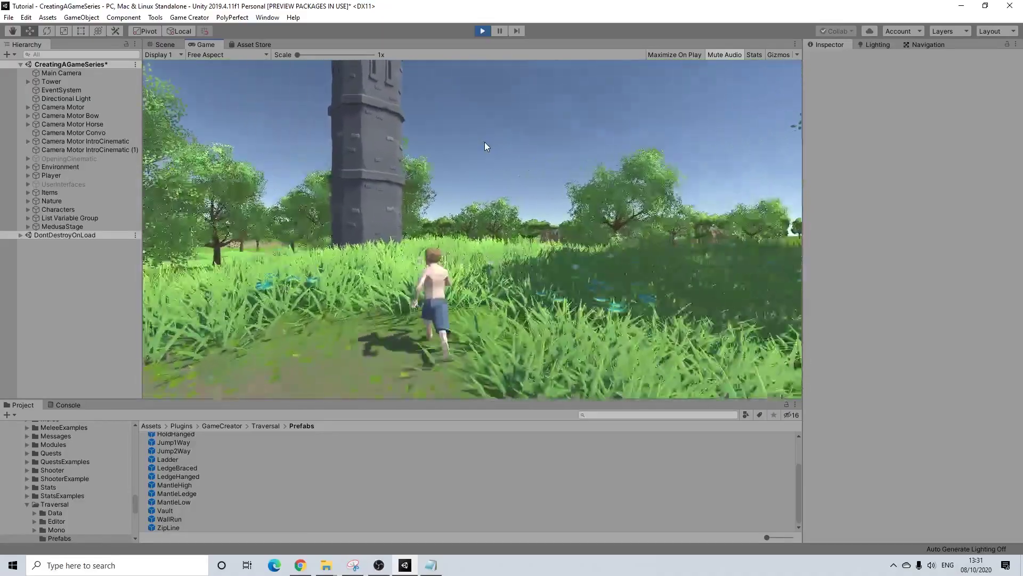
key(w)
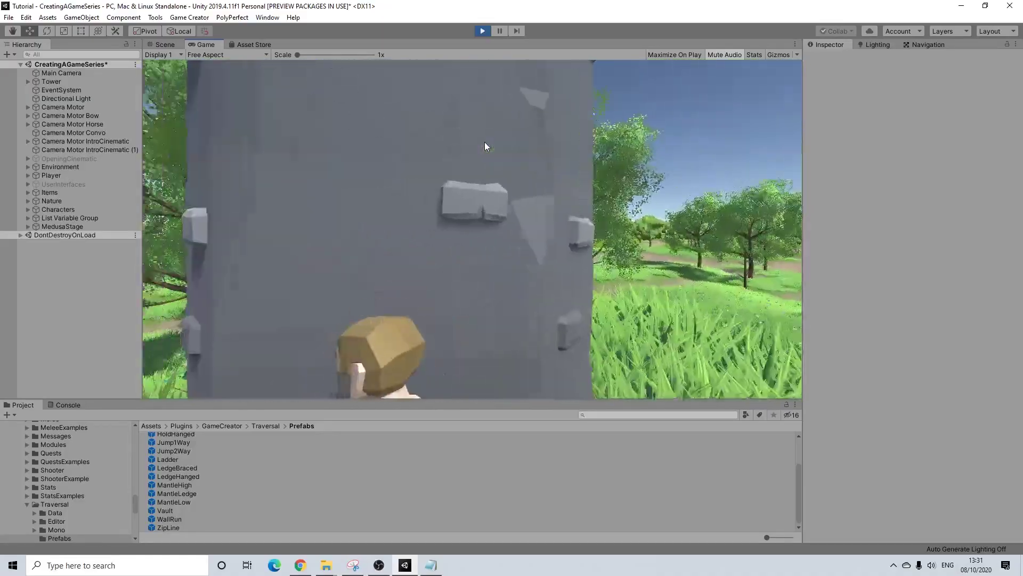
key(s)
key(d)
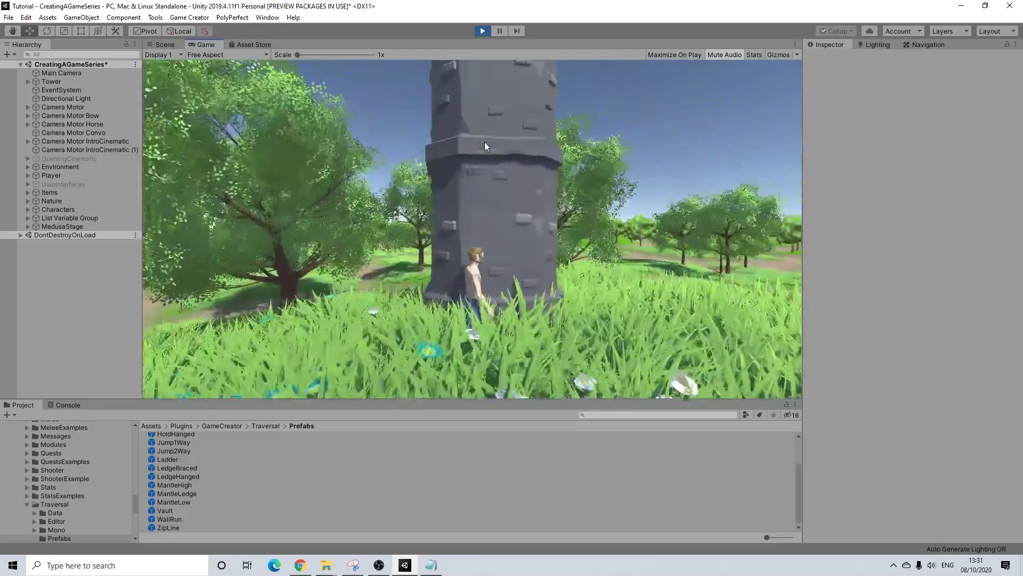
key(w)
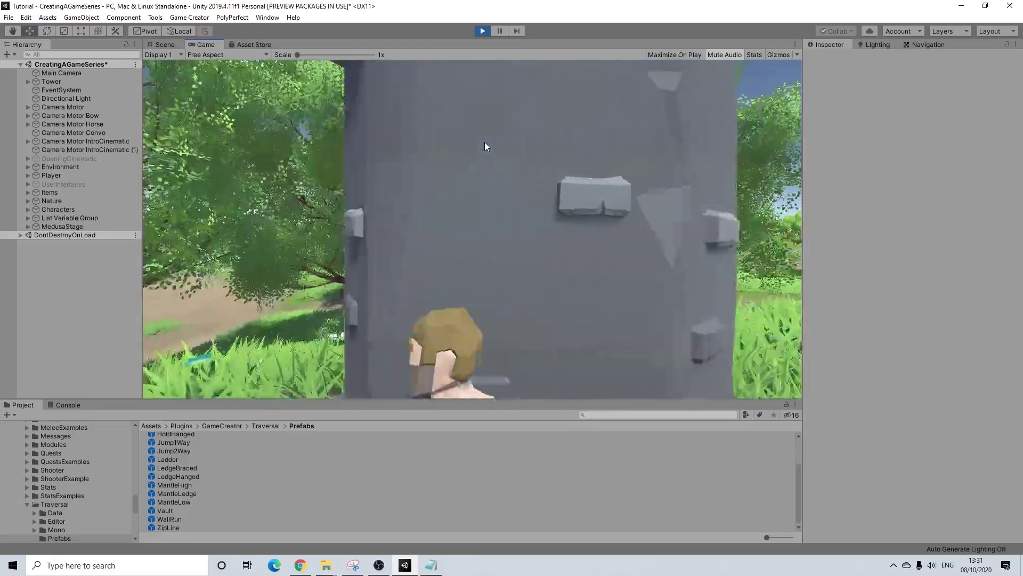
Test the traversal by climbing the character up the tower's holds and ledges onto its top
key(space)
key(w)
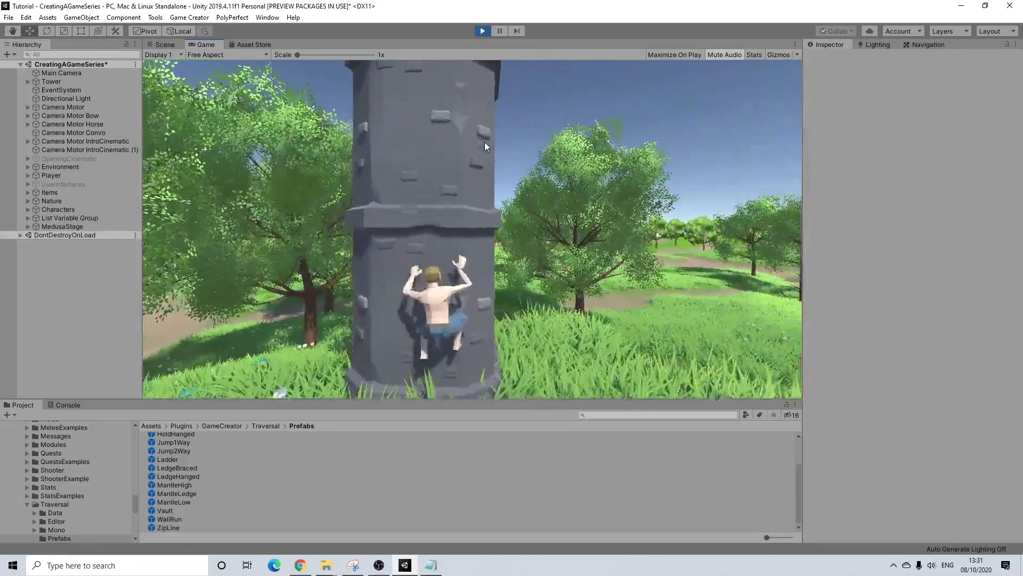
key(w)
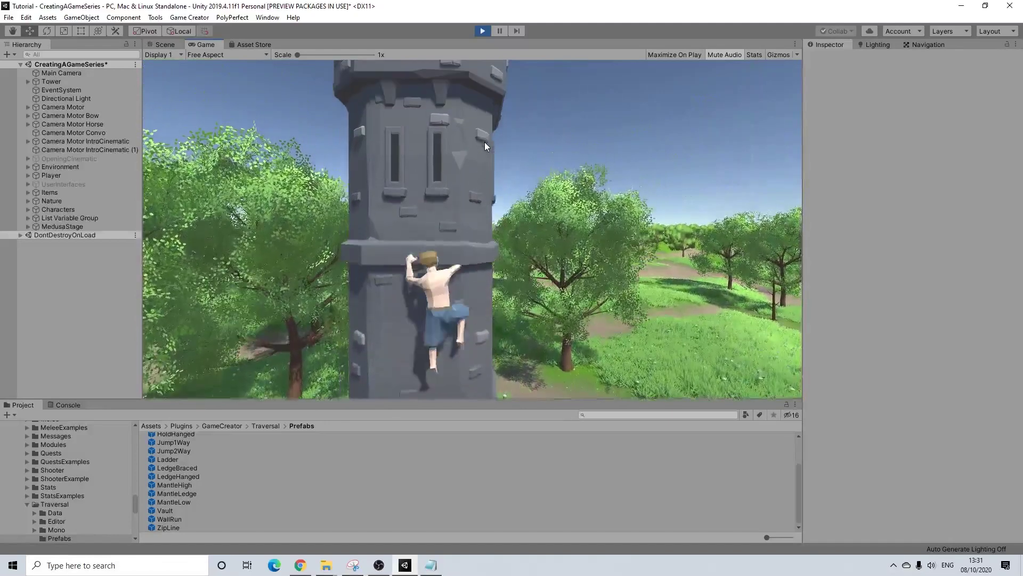
key(w)
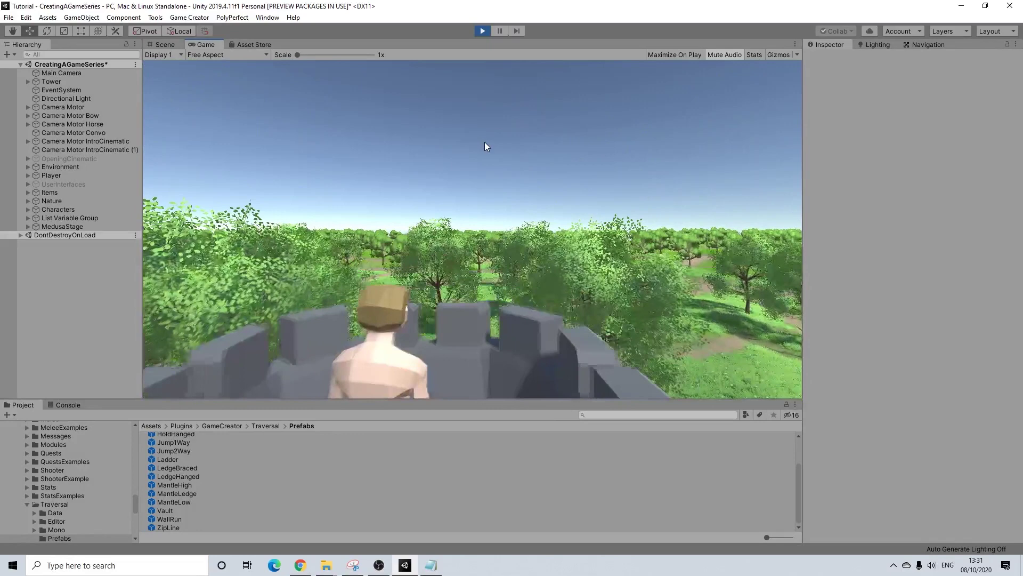
Walk the character around the battlements at the top of the tower to check the platform and surroundings
key(d)
key(w)
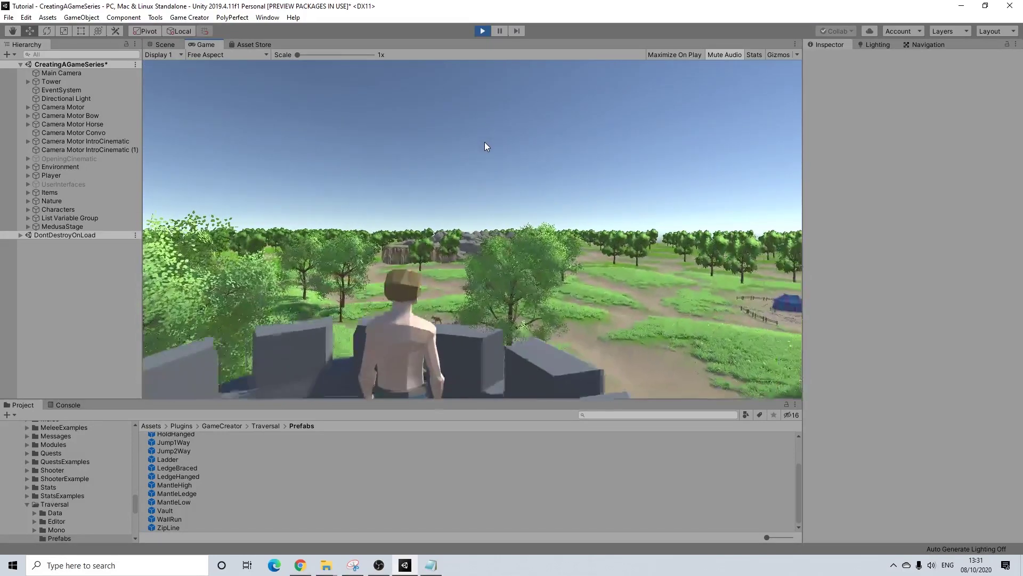
key(a)
key(w)
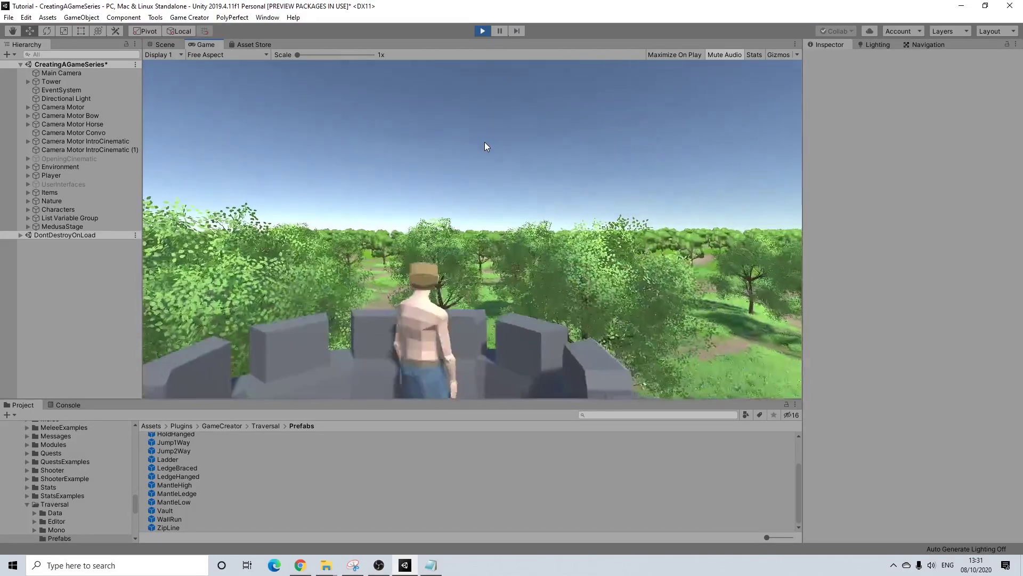
key(d)
key(d)
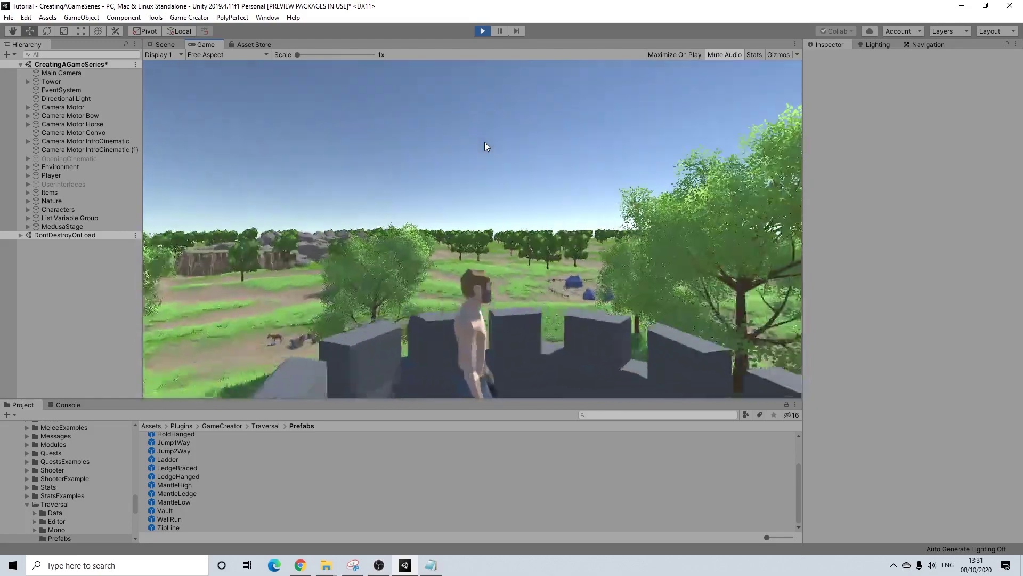
Jump the character off the tower, run away from its base and exit play mode
key(w)
key(space)
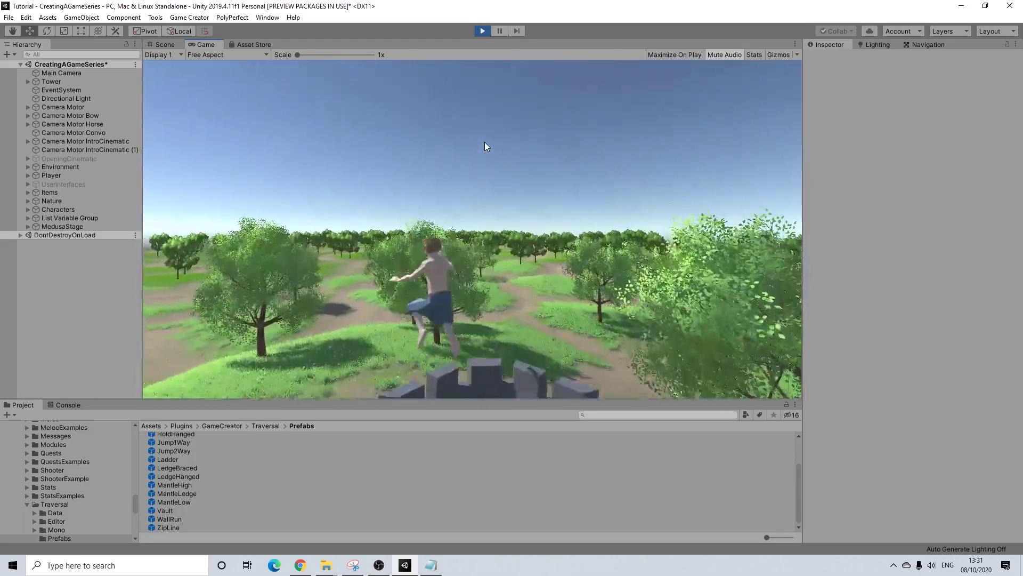
key(w)
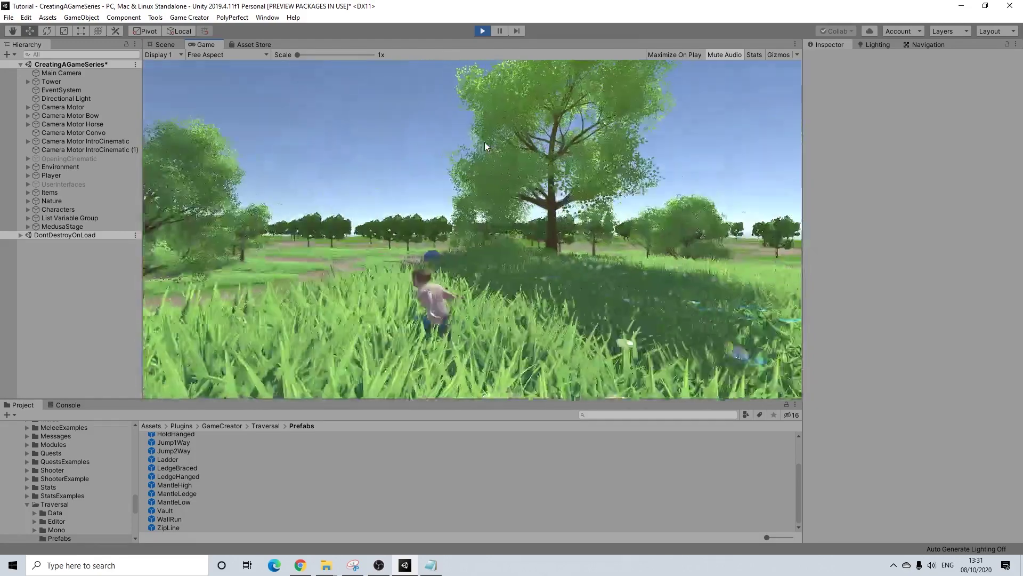
key(a)
key(w)
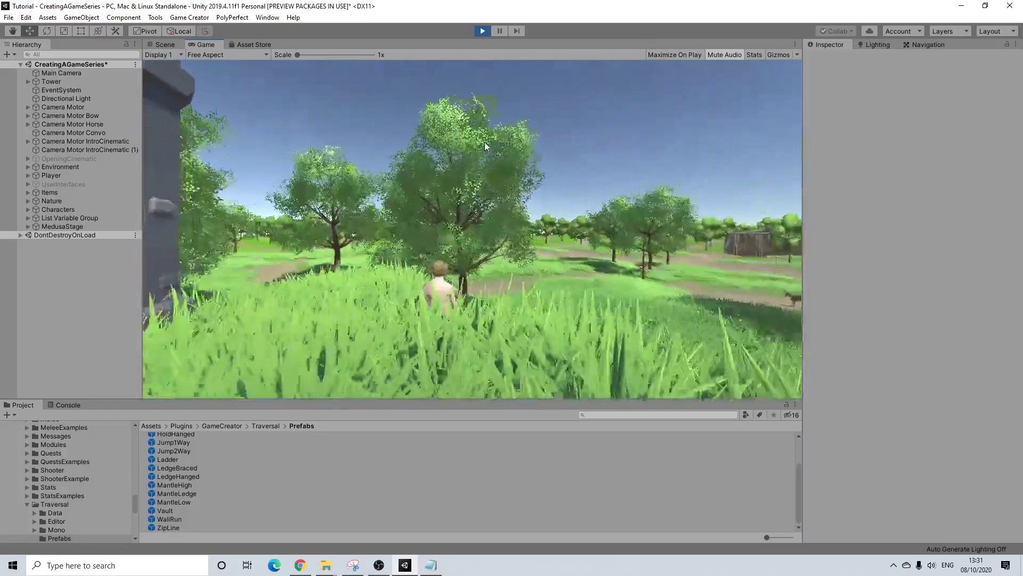
key(w)
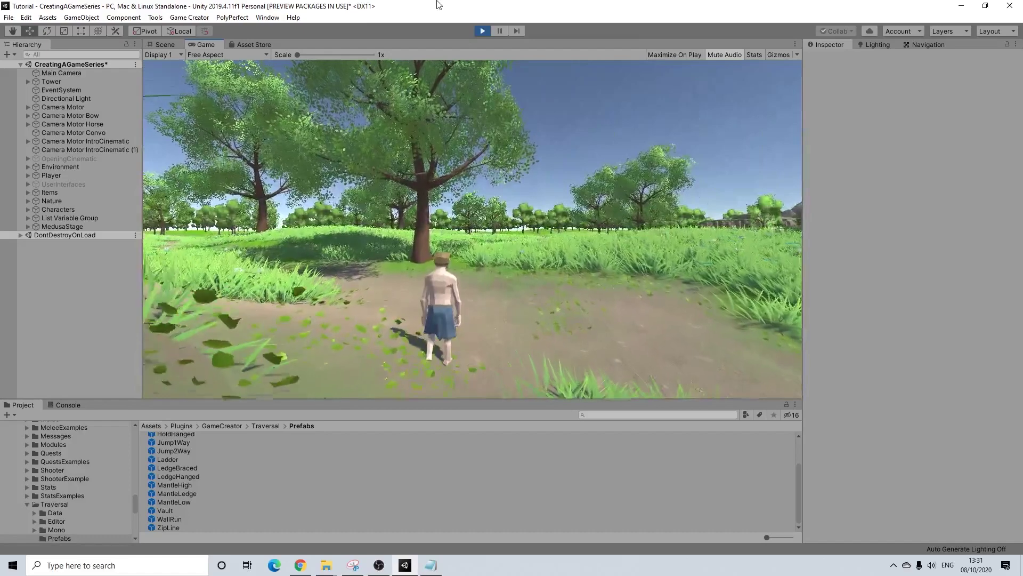
click(482, 31)
Survey the terrain from the tower across to the clearing with the cart and crates
scroll(627, 256, down, 2)
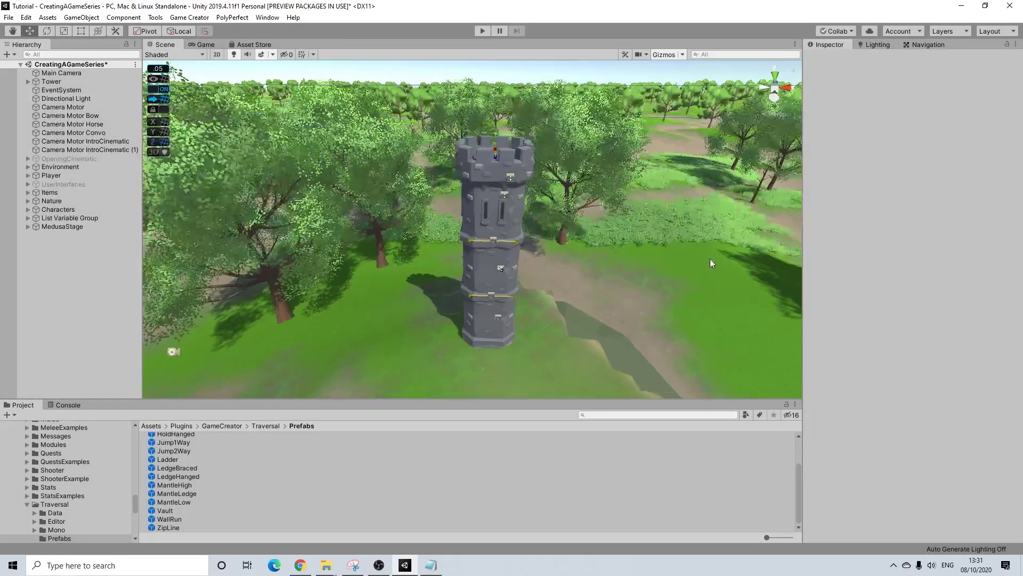
middle_drag(710, 258, 440, 258)
scroll(459, 254, down, 3)
right_drag(459, 256, 524, 255)
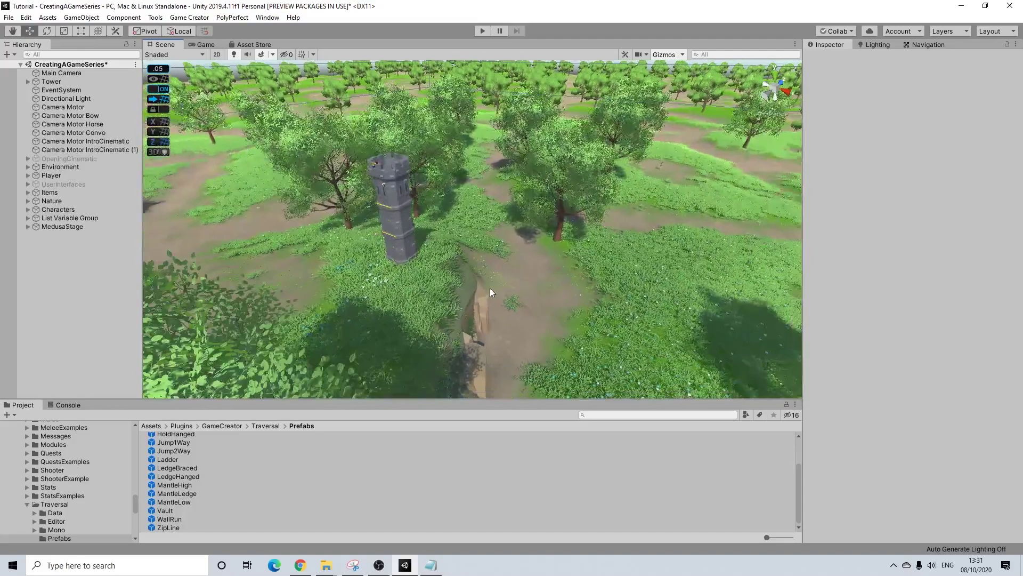
alt+drag(400, 272, 590, 265)
scroll(514, 268, up, 3)
middle_drag(590, 265, 260, 269)
alt+drag(543, 270, 477, 272)
scroll(506, 281, up, 3)
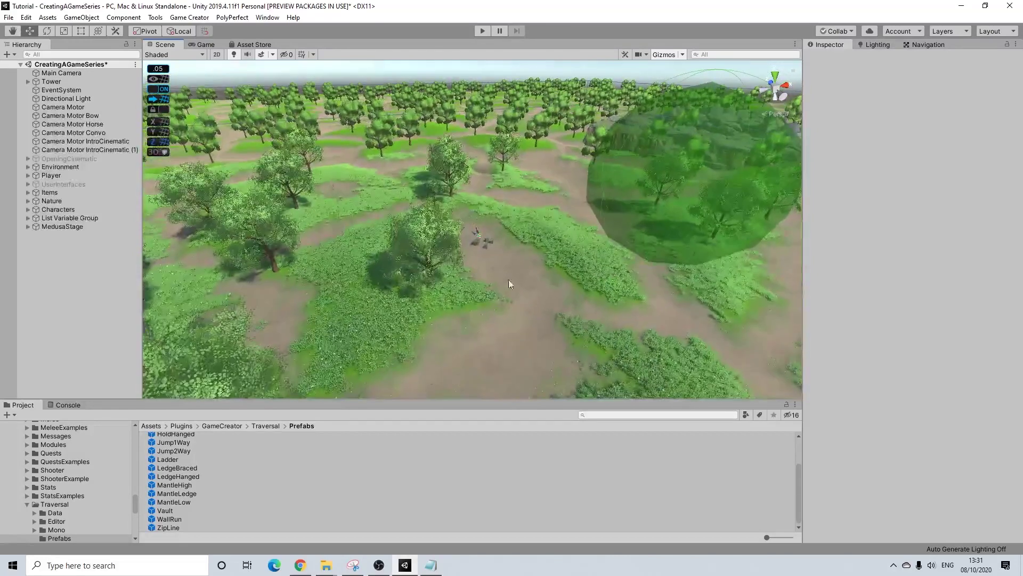
Frame the SM_Prop_Crate_01 (1) crate and examine the open ground around the cart and crates
click(492, 241)
key(f)
scroll(491, 242, down, 5)
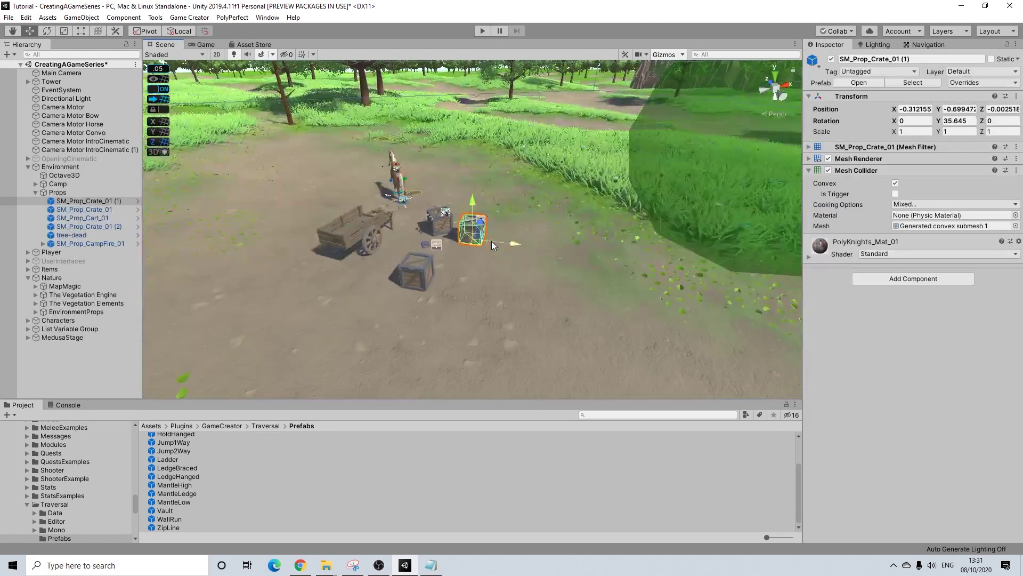
alt+drag(492, 240, 520, 212)
alt+drag(449, 263, 429, 269)
middle_drag(429, 270, 459, 265)
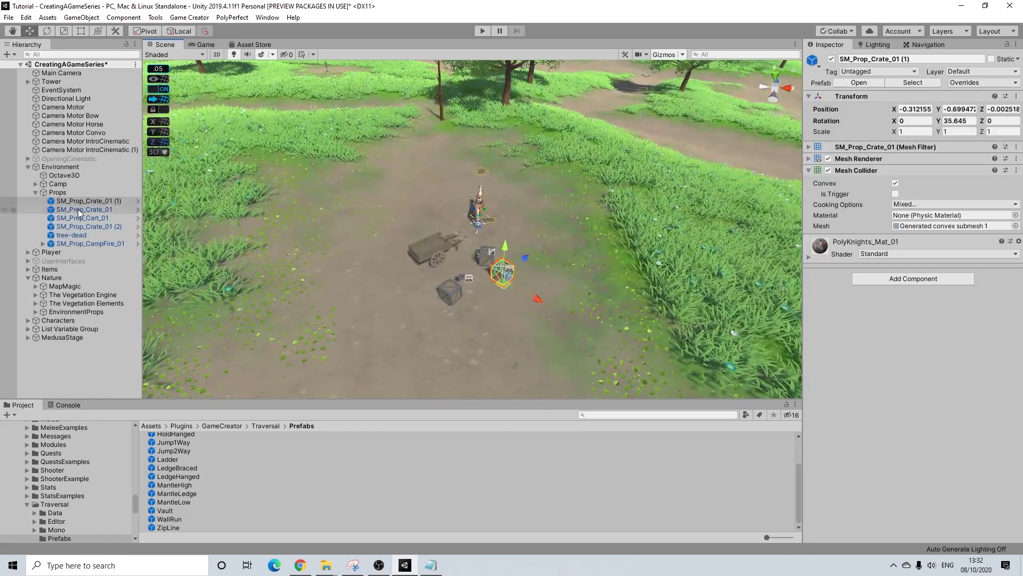
scroll(721, 213, down, 4)
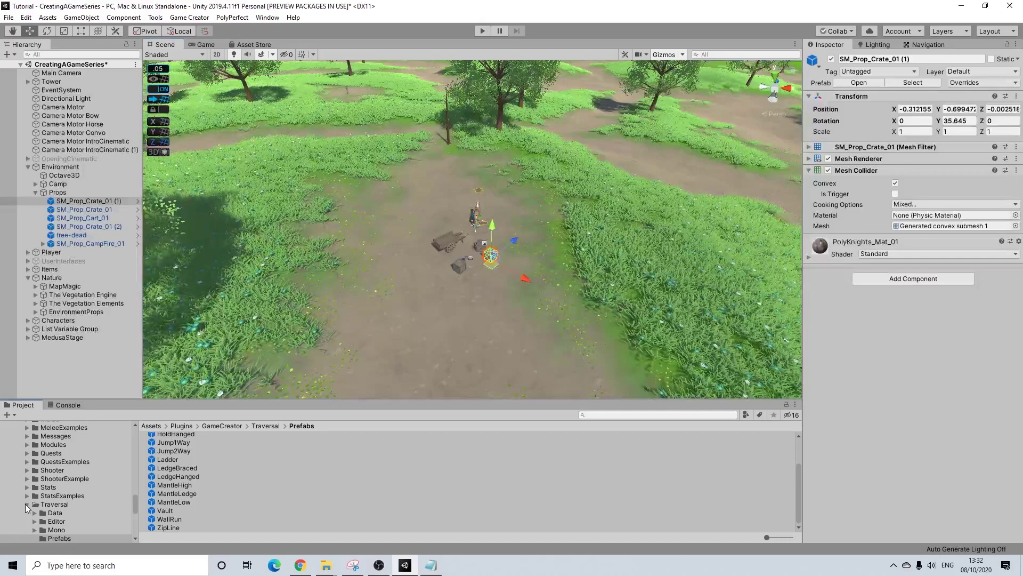
Open the PolygonFantasyKingdom asset folder in the project files
scroll(24, 504, up, 10)
click(12, 522)
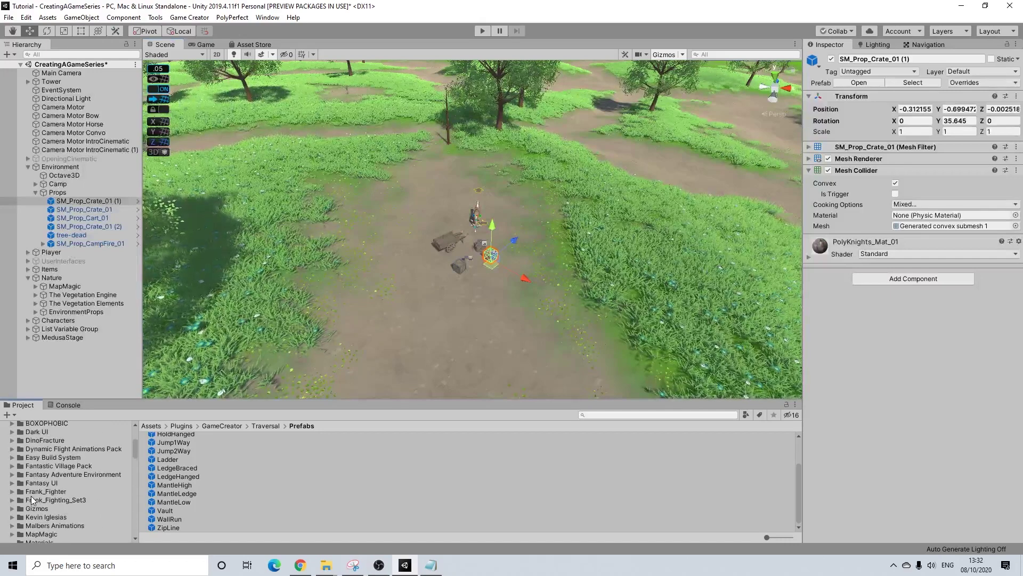
scroll(53, 507, down, 3)
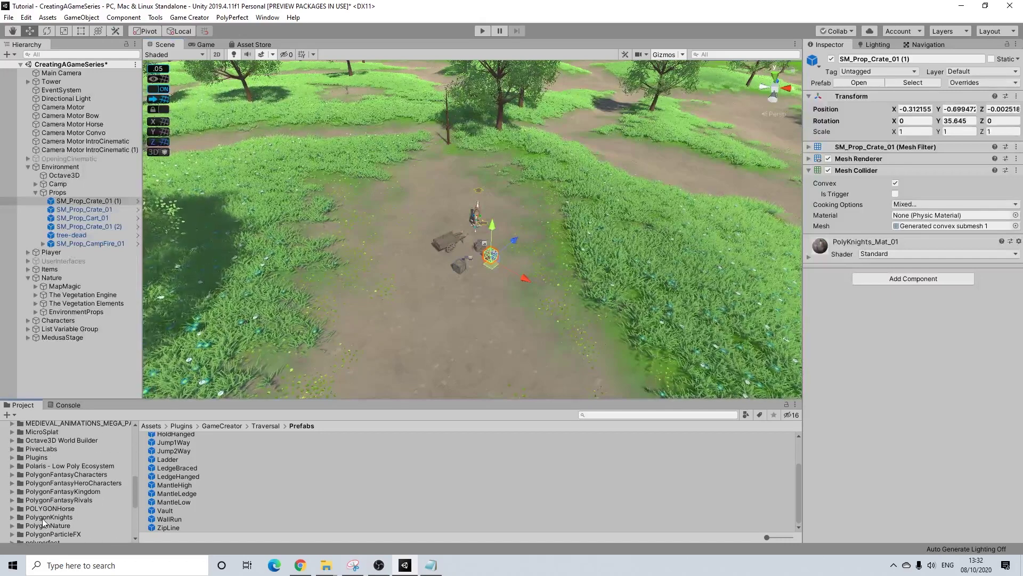
click(63, 491)
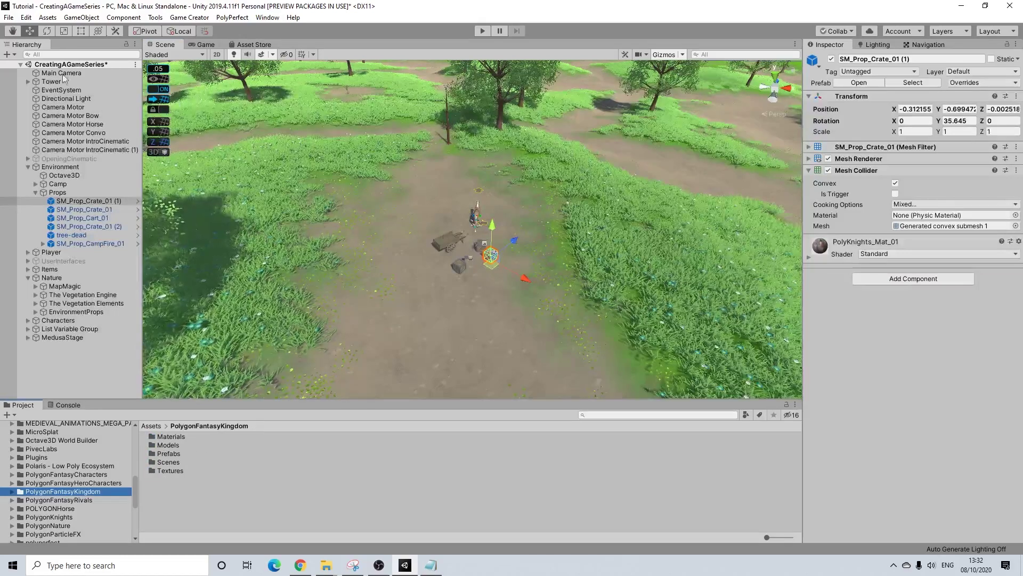
Save the current scene and open the Demo_Layout_Houses_With_Interiors scene from PolygonFantasyKingdom's Scenes folder
click(9, 18)
click(27, 57)
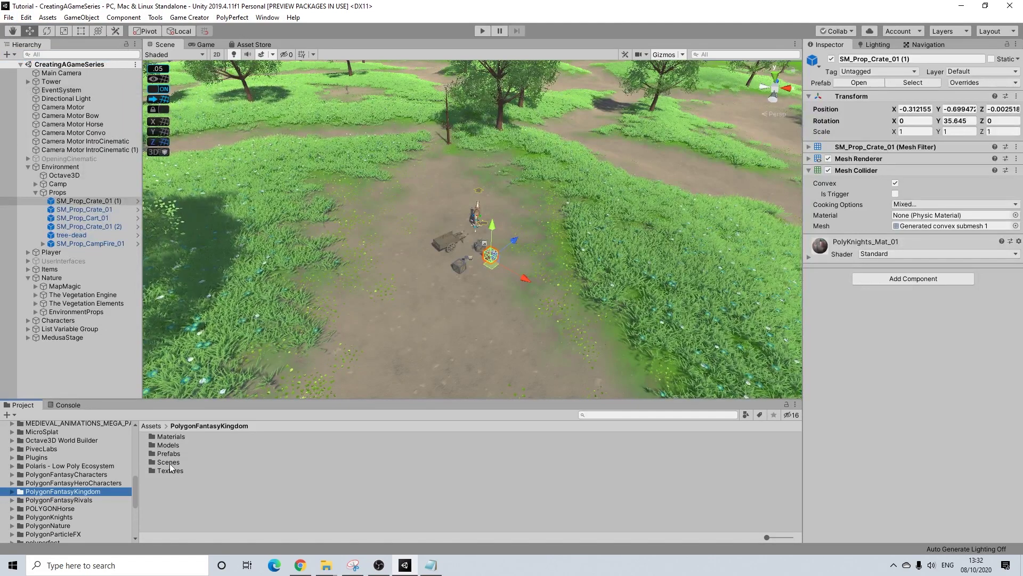
double_click(167, 461)
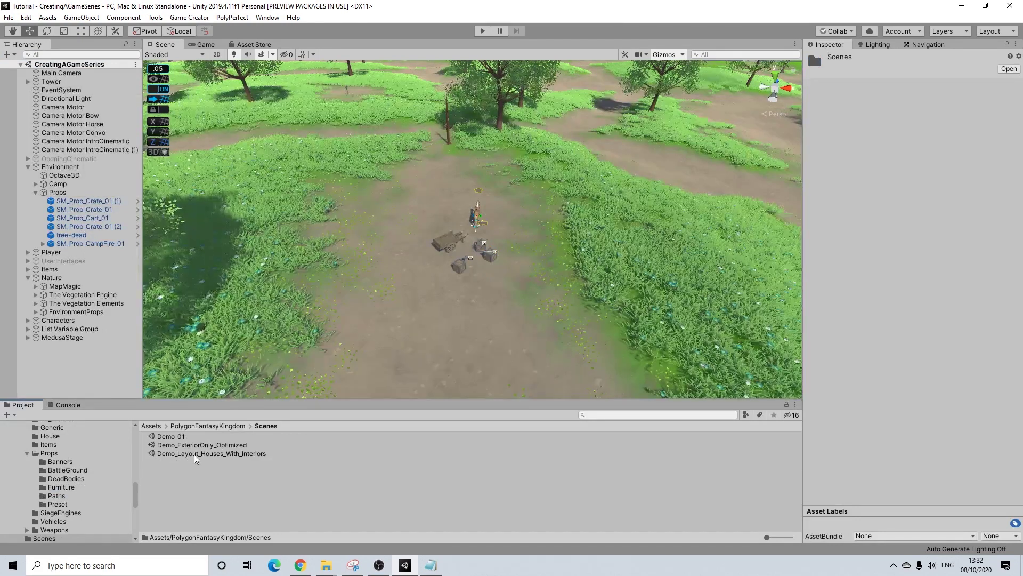
click(194, 454)
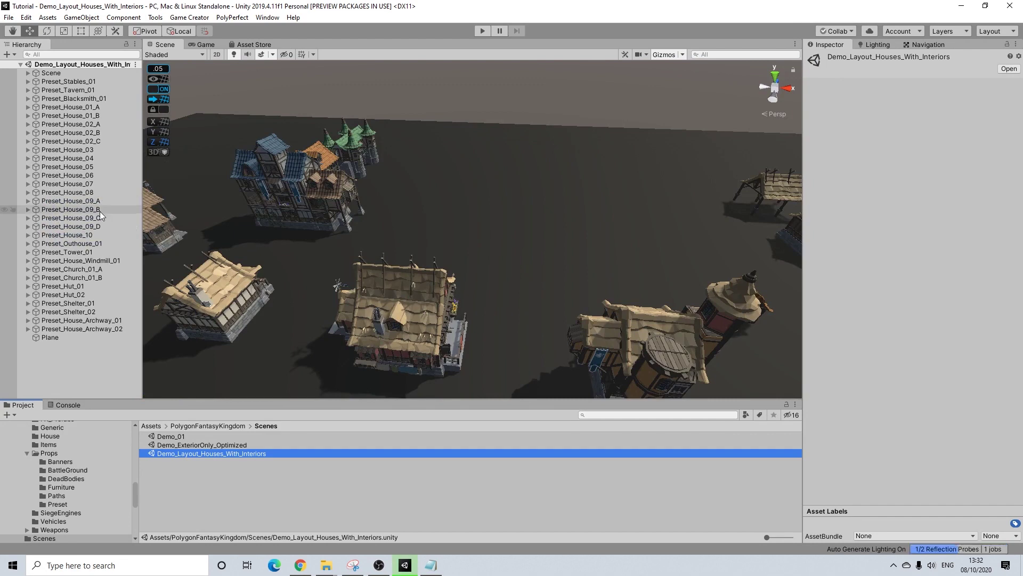
Select the Preset_House_09_B house and frame it from its front-stair side
click(100, 210)
key(f)
alt+drag(507, 210, 888, 203)
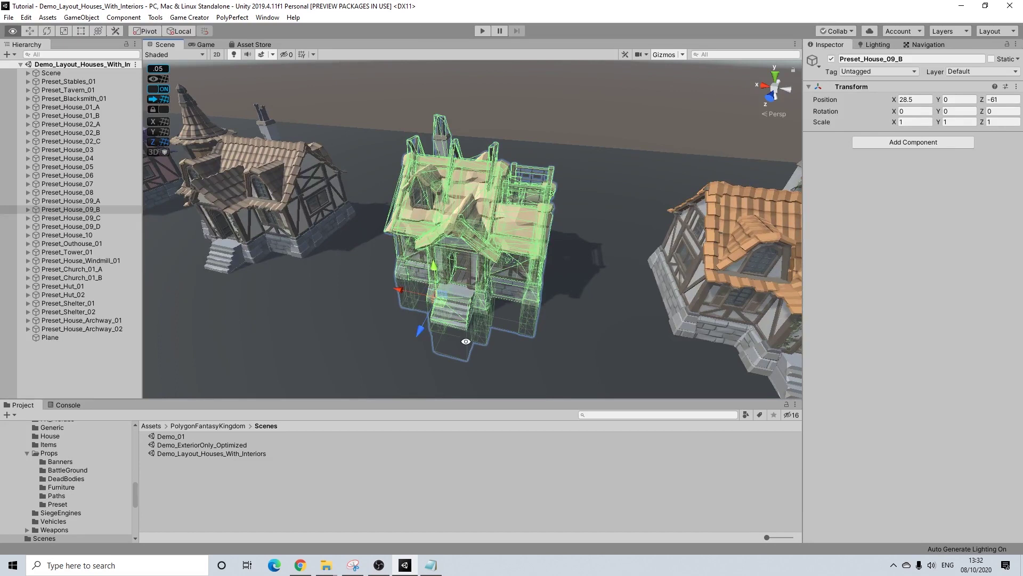
Examine the child pieces of Preset_House_09_B and the house's front facade up close
click(27, 209)
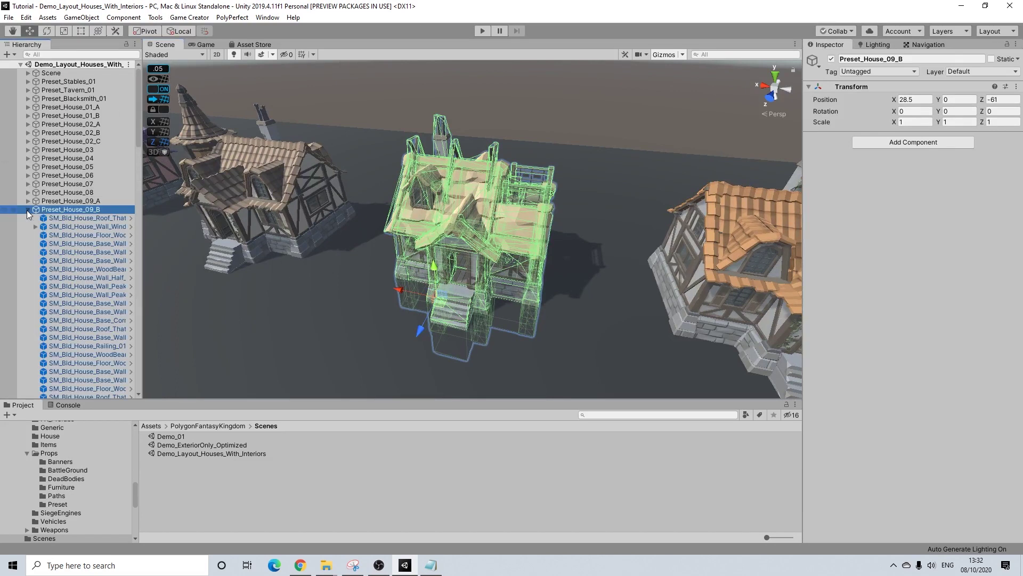
scroll(53, 222, down, 6)
scroll(53, 222, up, 6)
click(27, 209)
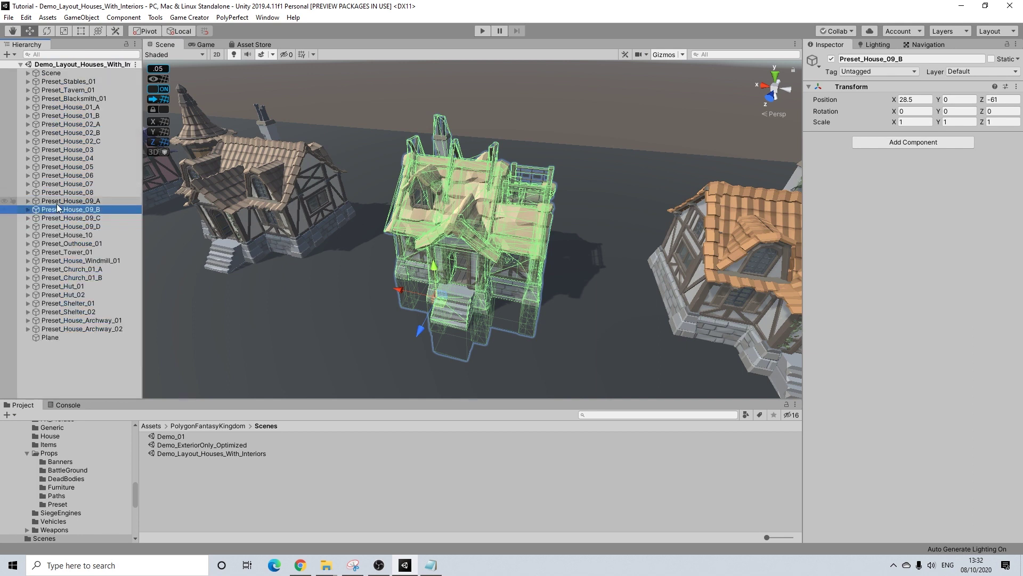
alt+drag(462, 336, 466, 303)
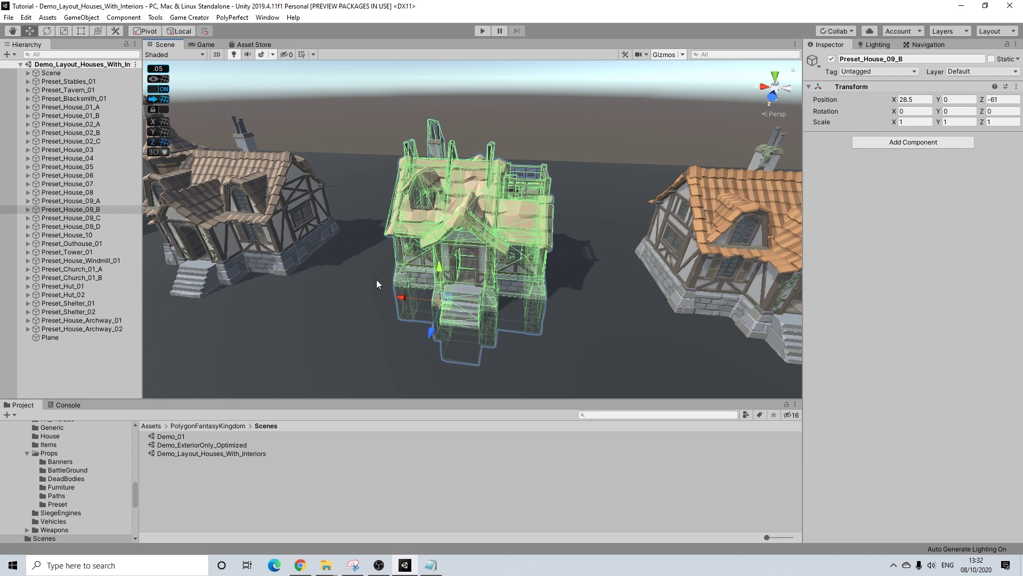
scroll(397, 279, up, 10)
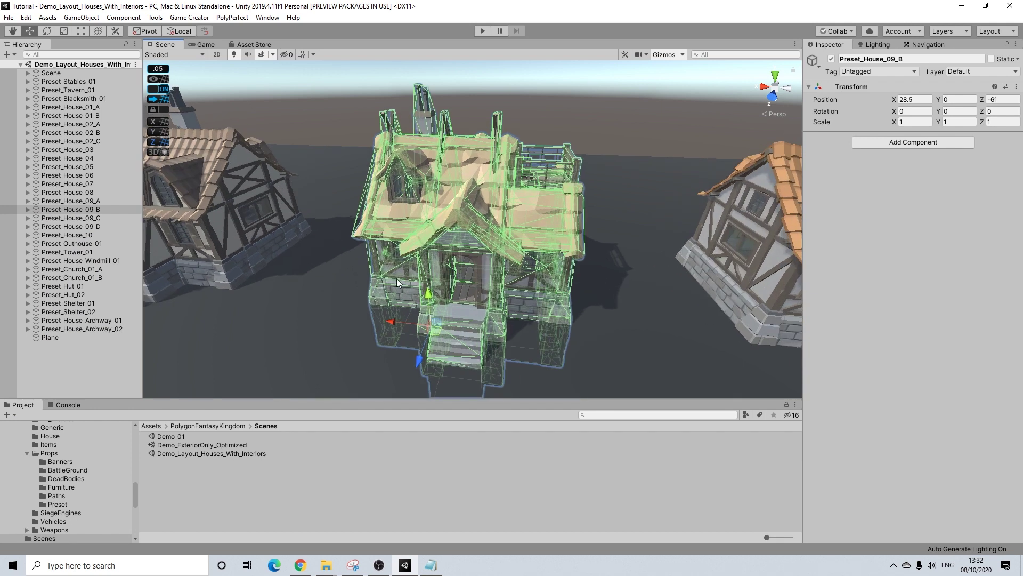
Examine Preset_House_09_B's roof, sides and front doorway from several angles
scroll(489, 272, up, 5)
scroll(489, 273, down, 6)
mouse_move(489, 273)
alt+mouse_down()
mouse_move(448, 217)
mouse_move(501, 191)
mouse_move(400, 249)
mouse_move(410, 271)
mouse_move(476, 285)
alt+mouse_up()
scroll(411, 270, down, 3)
scroll(411, 275, down, 3)
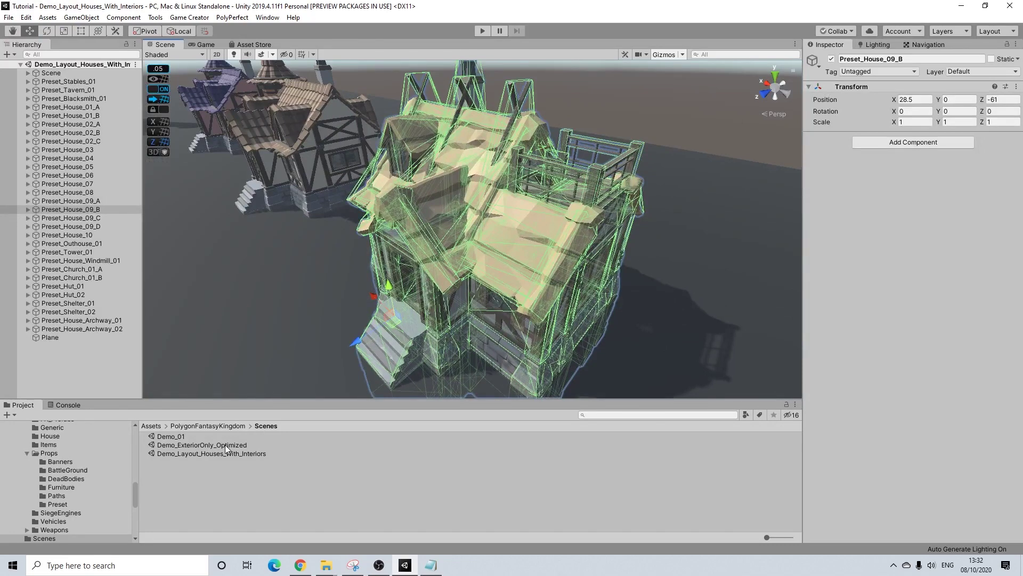
alt+drag(543, 236, 689, 143)
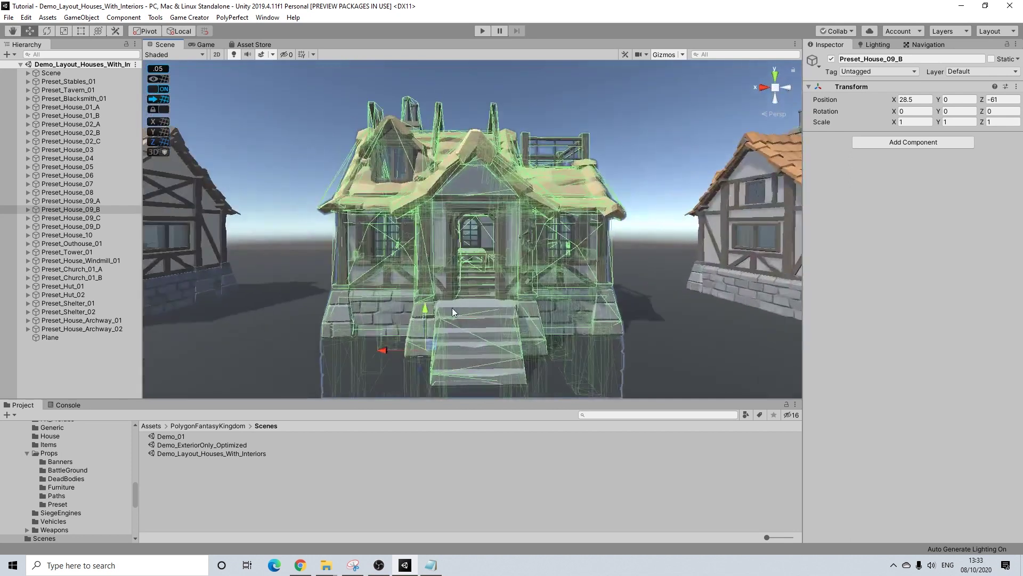
scroll(451, 308, up, 5)
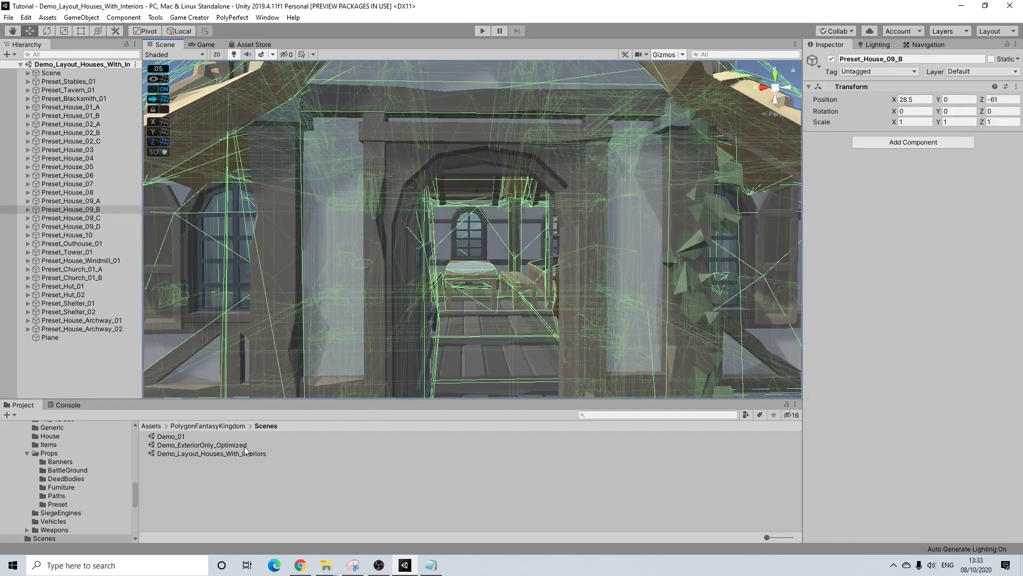
key(f)
alt+drag(579, 214, 406, 294)
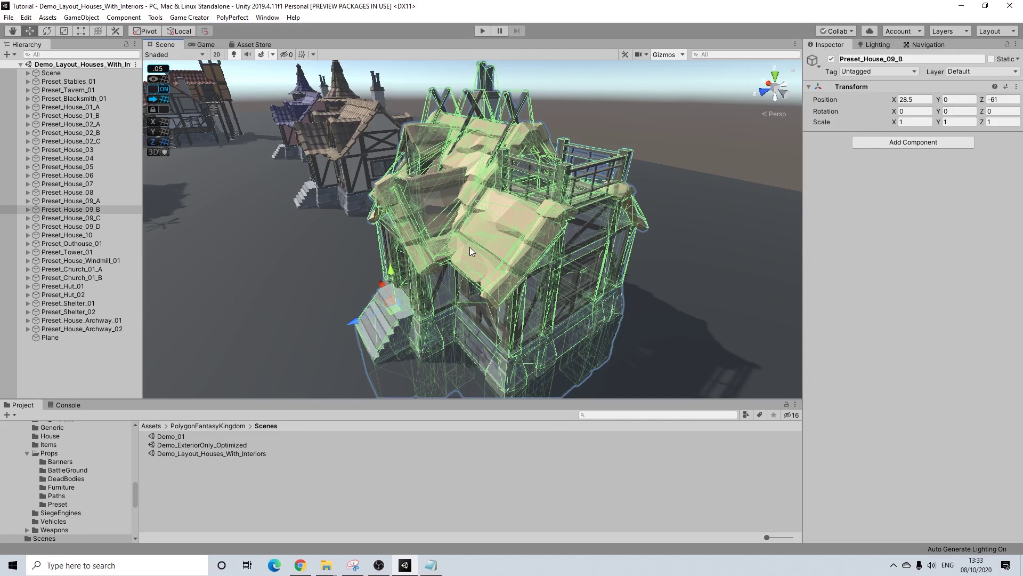
alt+drag(452, 260, 641, 190)
scroll(559, 224, up, 10)
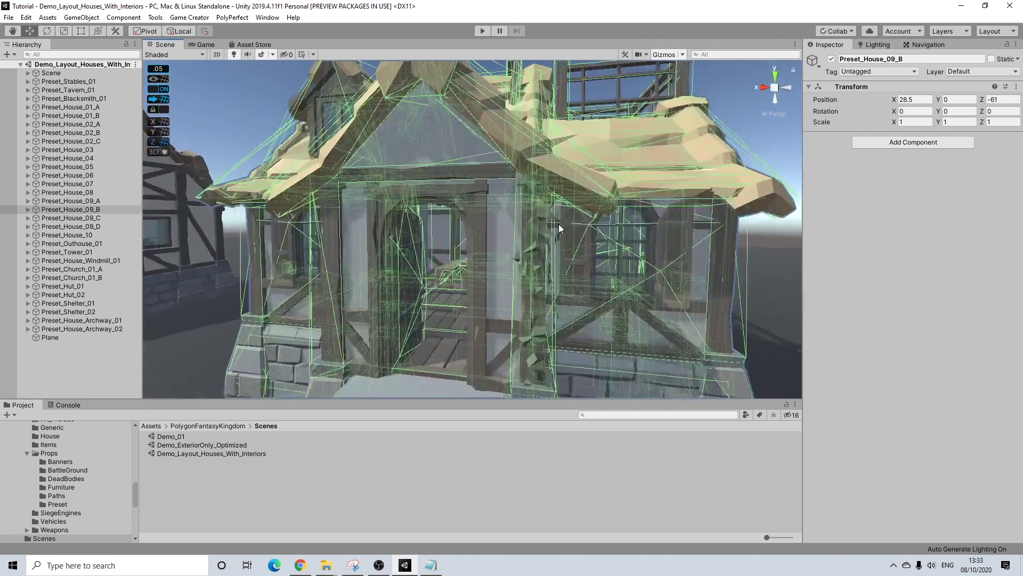
Turn off the scene gizmos and inspect Preset_House_09_B's furnished interior, selecting furniture around the table
click(668, 58)
scroll(466, 224, up, 3)
alt+drag(466, 224, 488, 246)
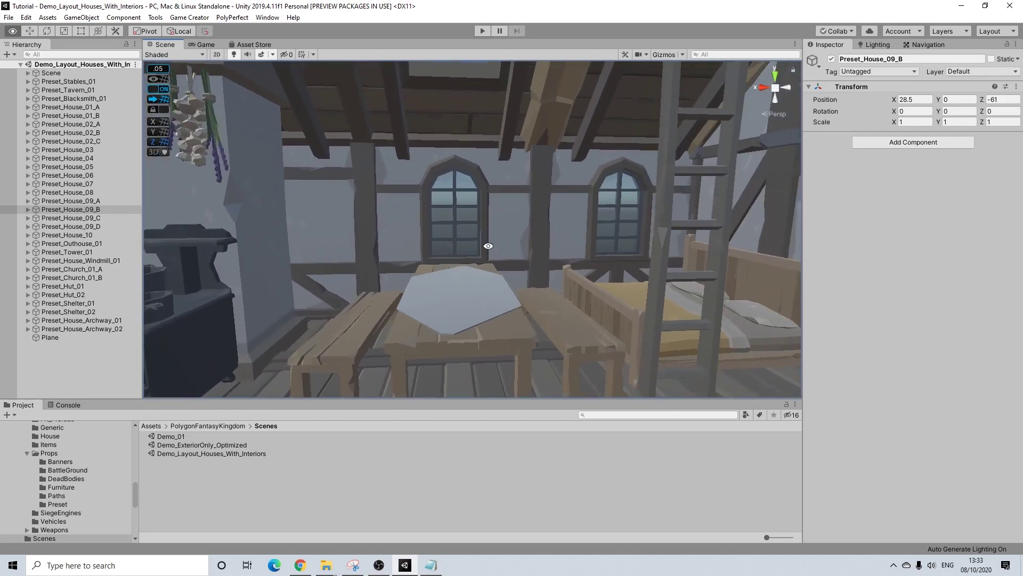
click(528, 327)
click(565, 328)
click(369, 318)
click(458, 308)
scroll(554, 297, down, 15)
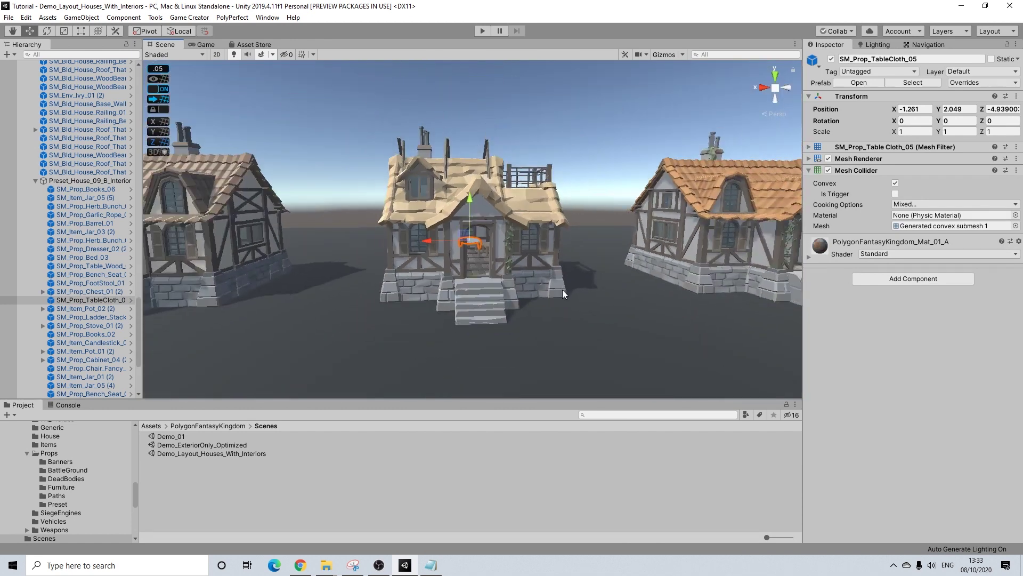
alt+drag(562, 289, 485, 310)
Collapse Preset_House_09_B_Interior, the last child of Preset_House_09_B, and copy it
click(107, 172)
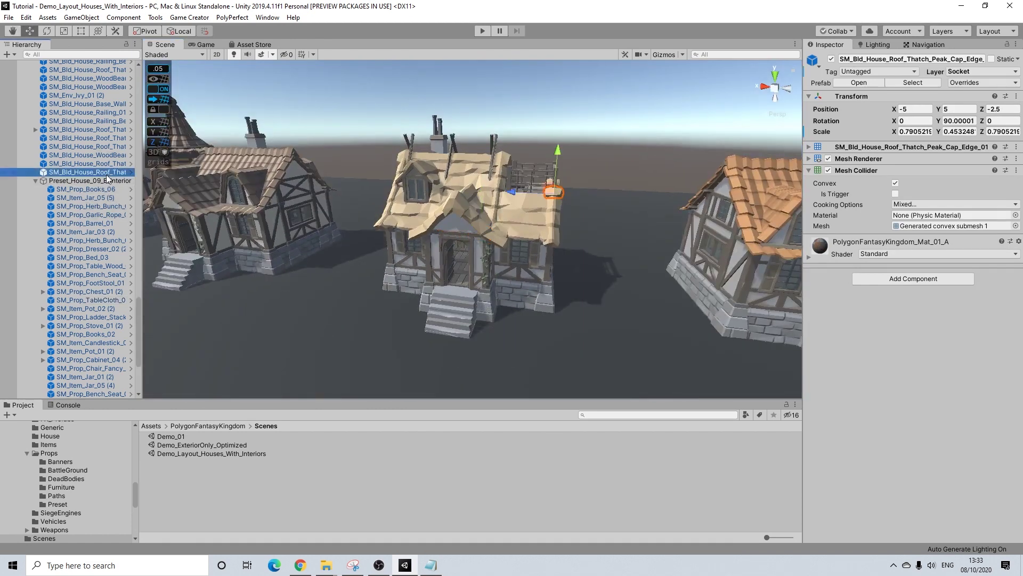
click(100, 181)
right_click(100, 182)
click(125, 189)
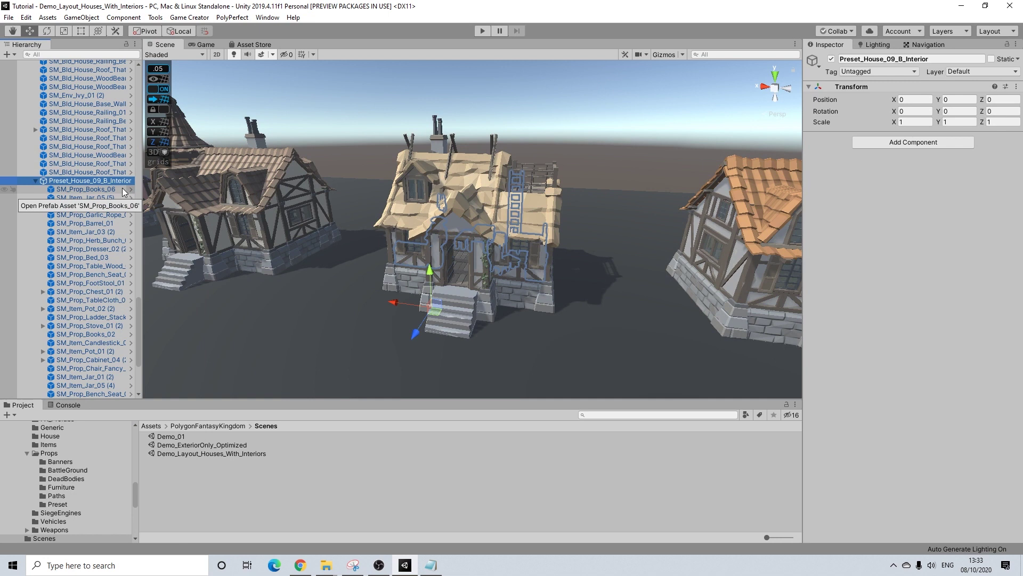
click(37, 181)
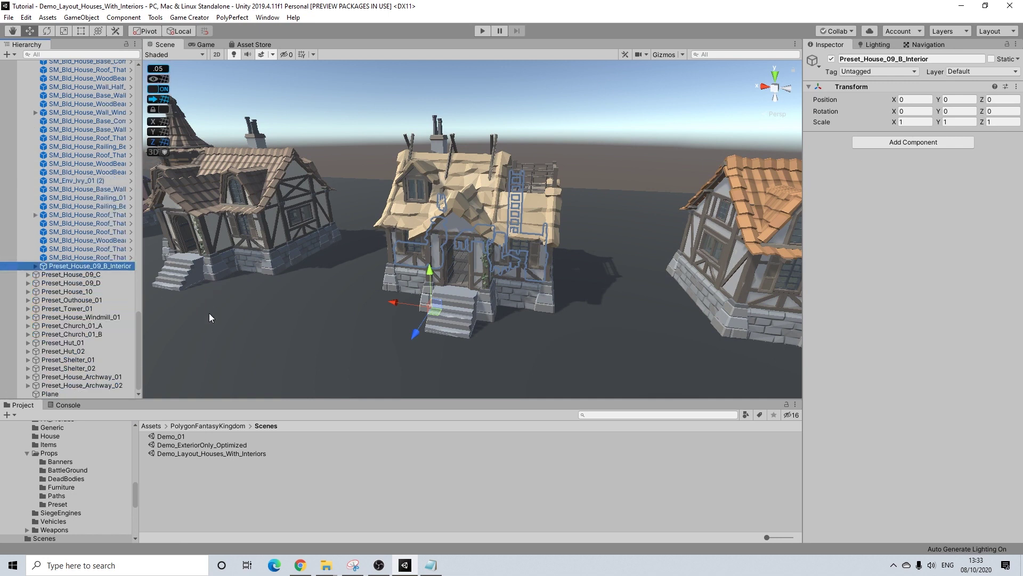
scroll(670, 311, down, 5)
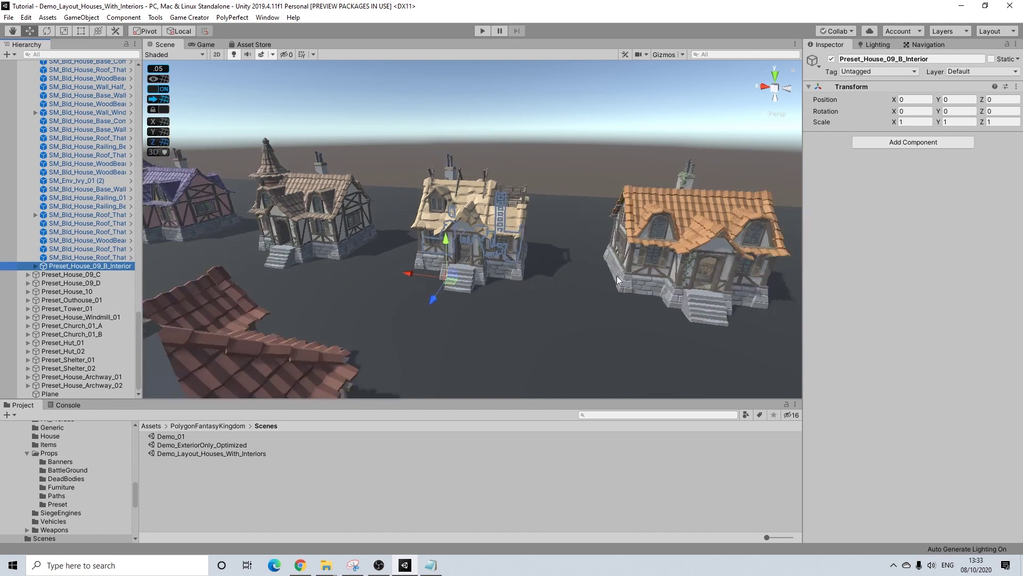
right_click(75, 266)
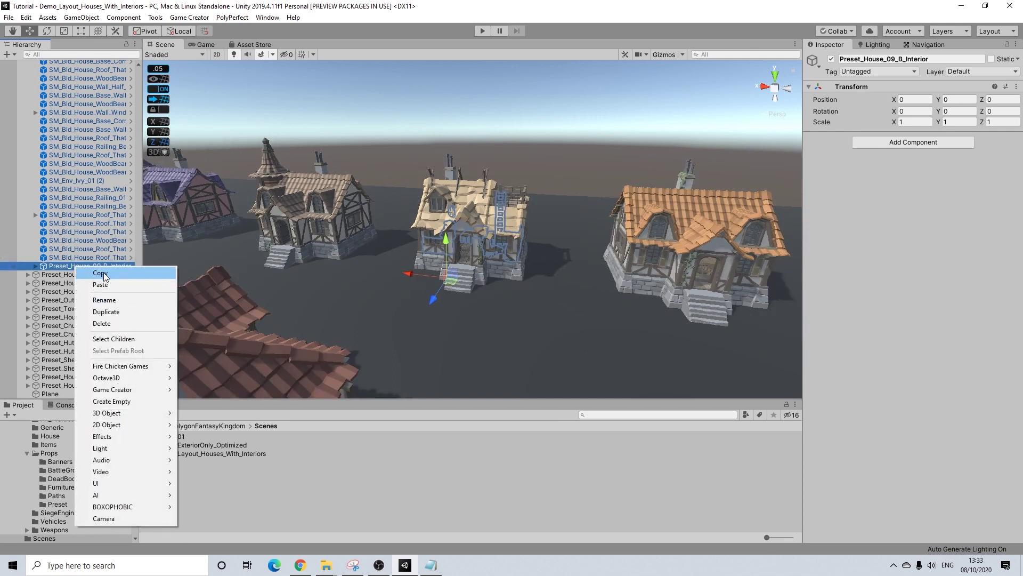
click(104, 274)
Collapse the PolygonFantasyKingdom folder and open the CreatingAGameSeries scene from Assets/Scenes
scroll(51, 473, up, 10)
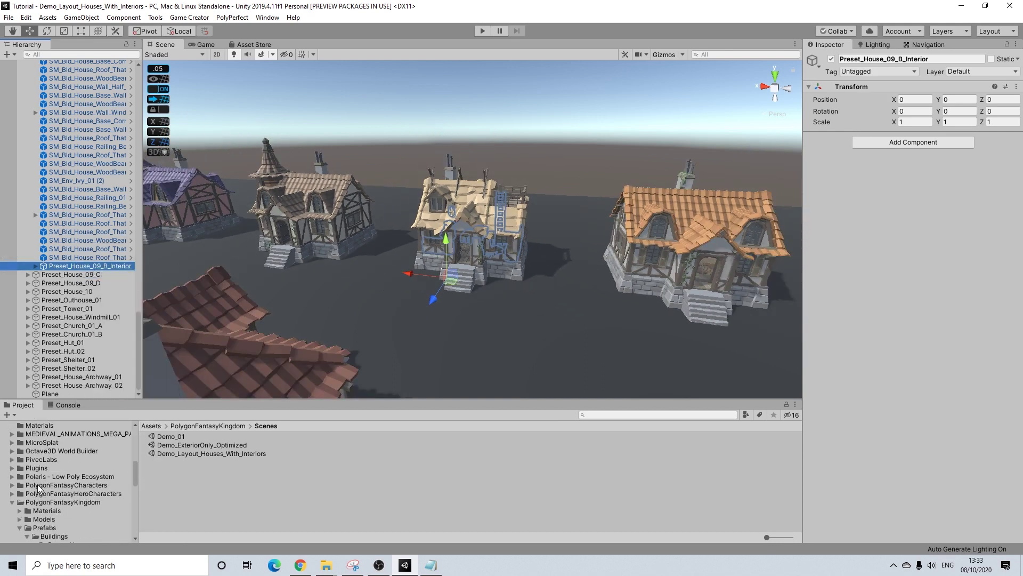
click(13, 502)
scroll(39, 465, down, 5)
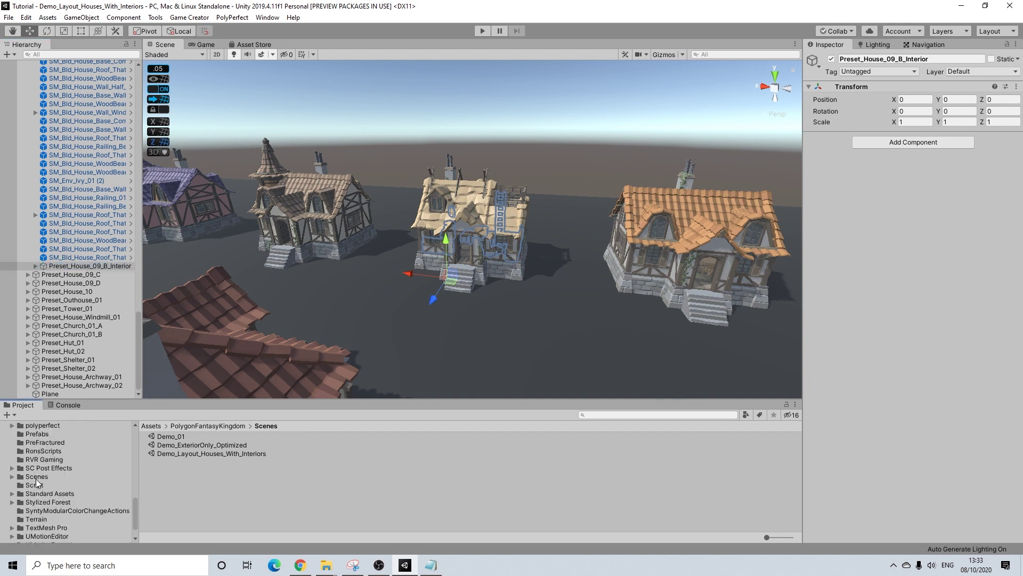
scroll(200, 473, down, 5)
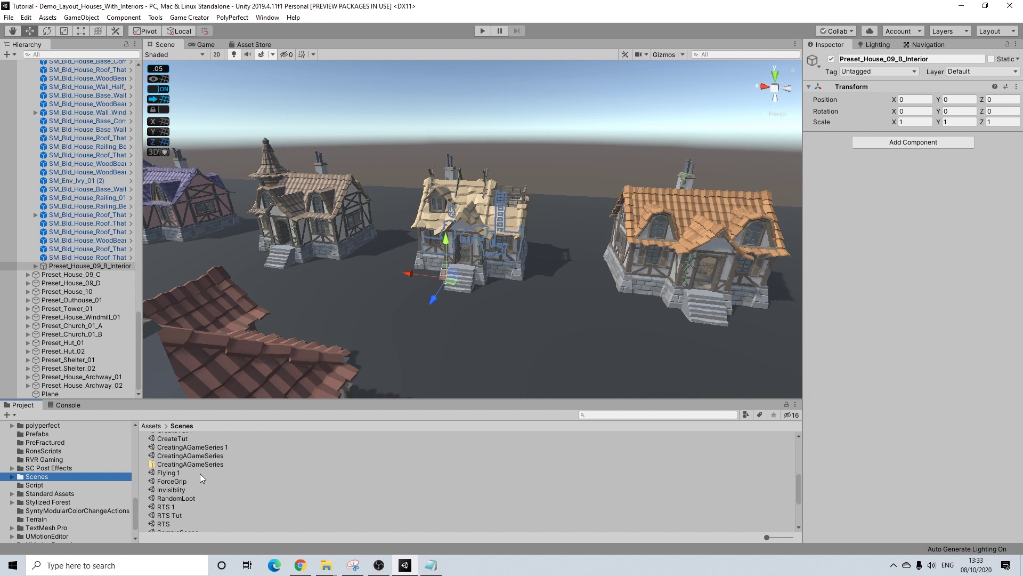
double_click(192, 455)
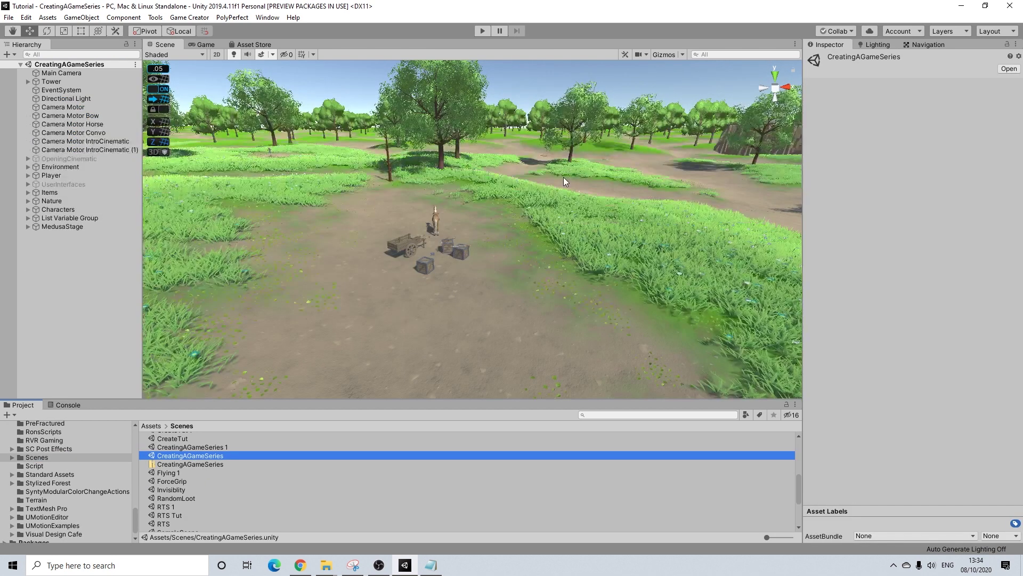
Paste the Preset_House_09_B house beside the cart prop and parent it to SM_Prop_Crate_01
click(407, 247)
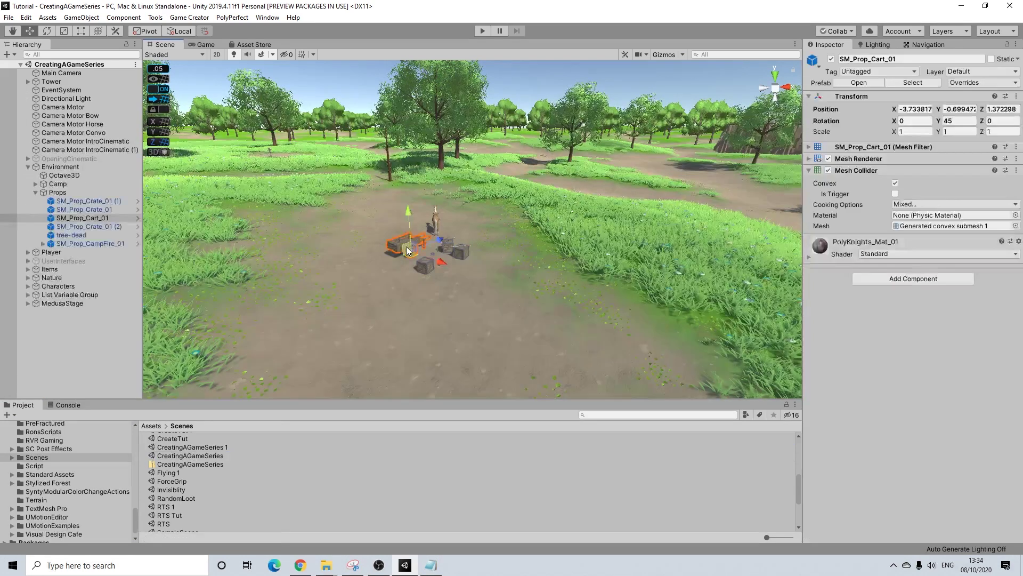
right_click(82, 221)
click(107, 240)
drag(73, 251, 85, 210)
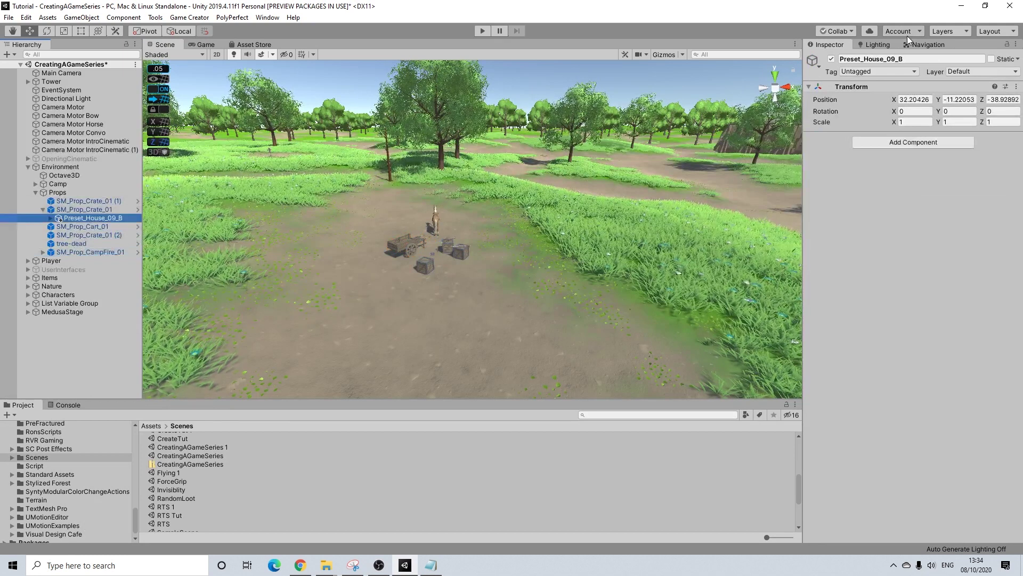
Set the pasted house's local position to X 0, Y 0, Z 0
click(911, 100)
text(0)
key(Tab)
text(0)
key(Tab)
text(0)
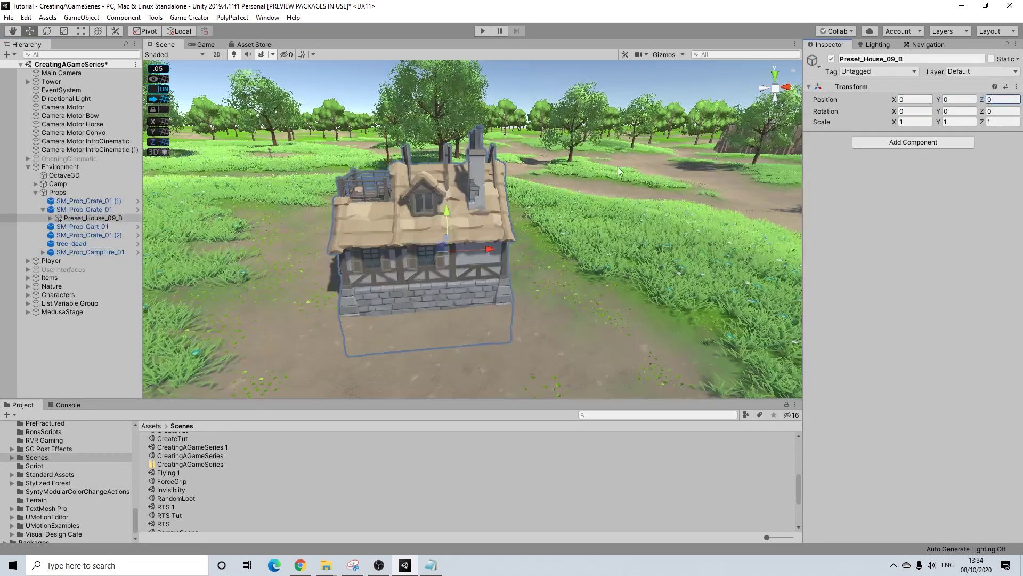
Unparent Preset_House_09_B to the scene's top level below Tower and rename it BaseHouse
drag(74, 219, 56, 89)
right_click(65, 89)
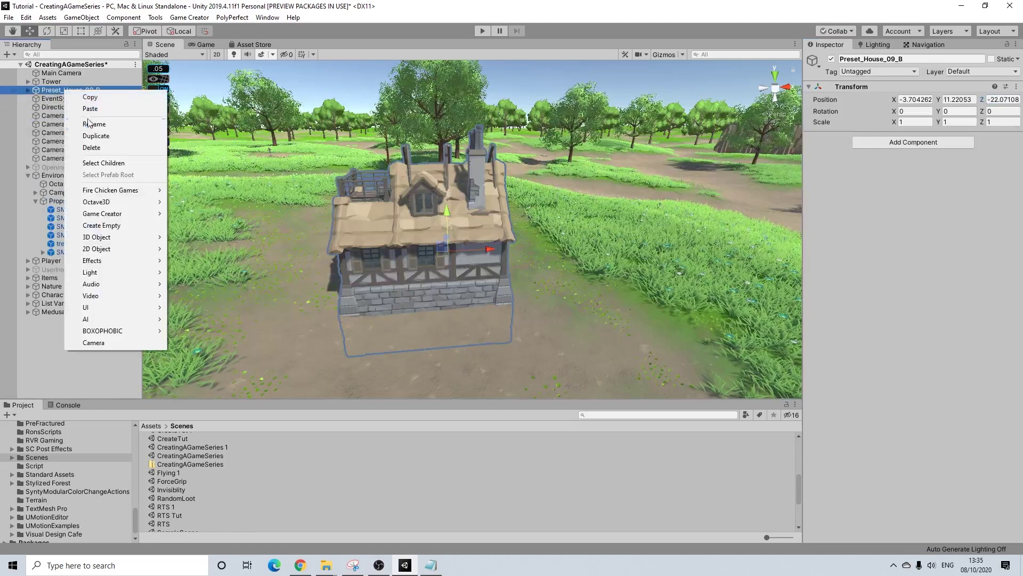
click(89, 122)
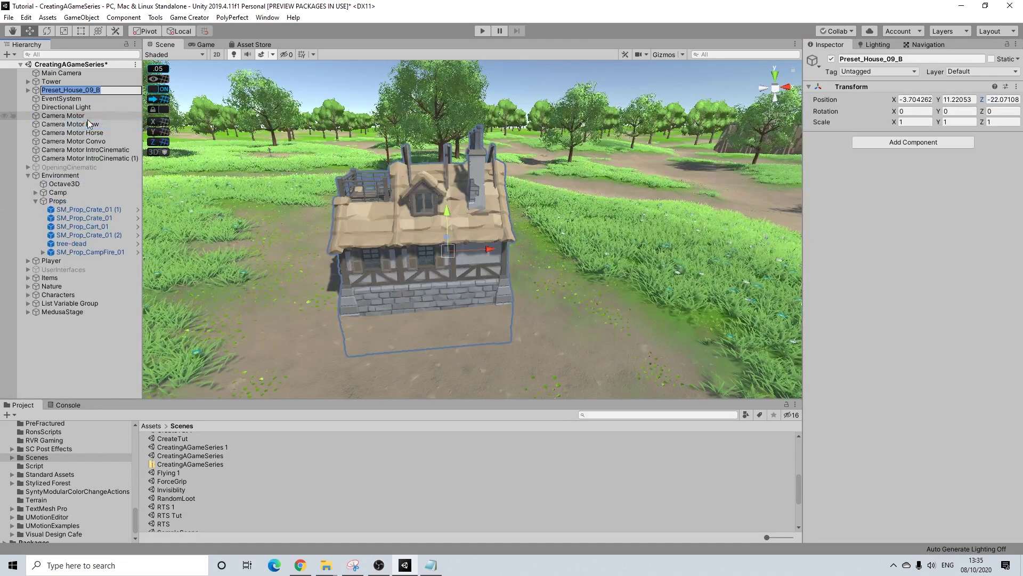
text(BaseHouse)
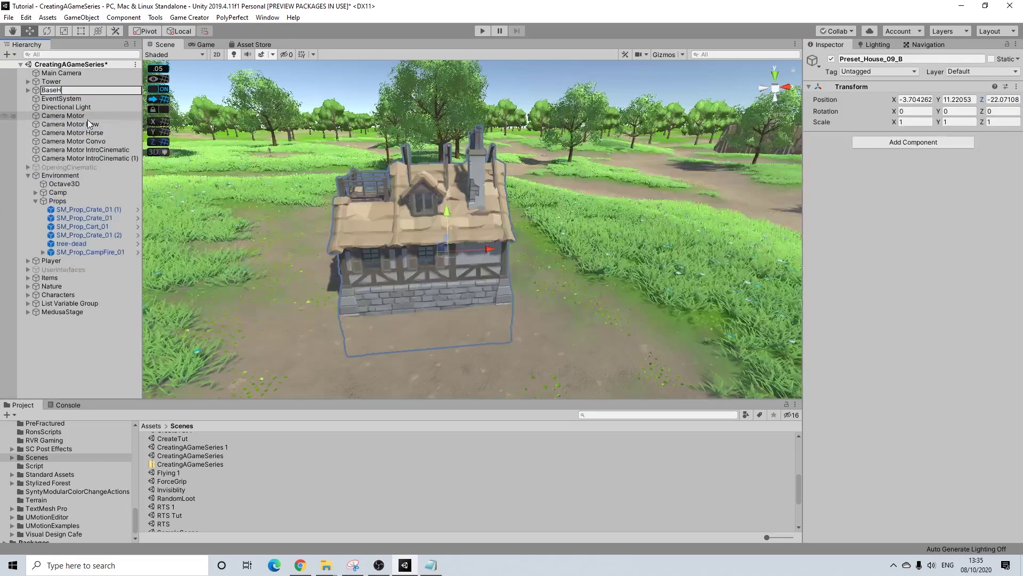
key(Return)
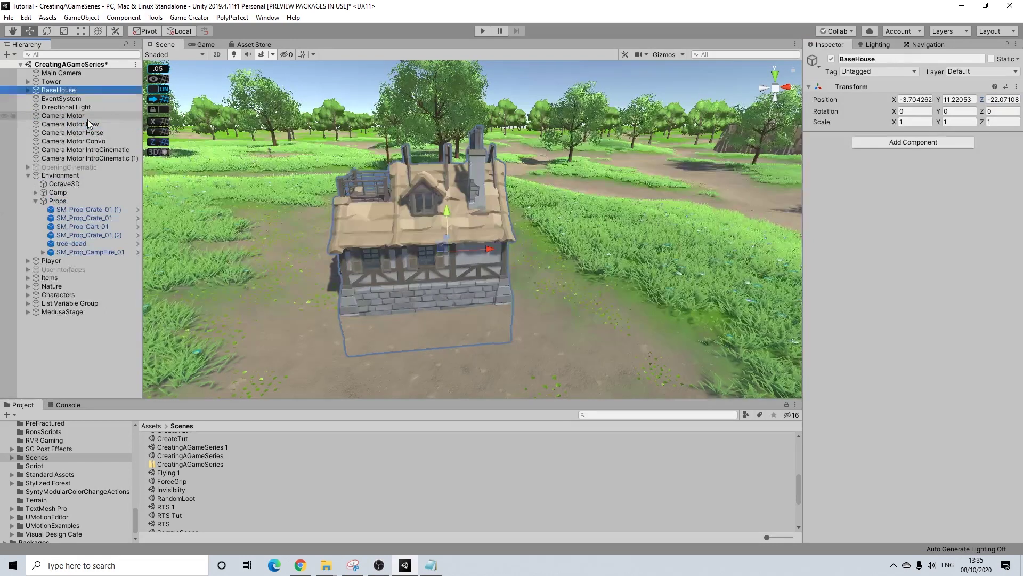
Rotate BaseHouse to 180 degrees on Y and shift it sideways to about X -6.4, Z -22.05
click(48, 31)
drag(471, 270, 211, 267)
click(26, 33)
drag(418, 256, 370, 252)
scroll(380, 249, up, 5)
scroll(380, 250, down, 5)
middle_drag(379, 249, 406, 246)
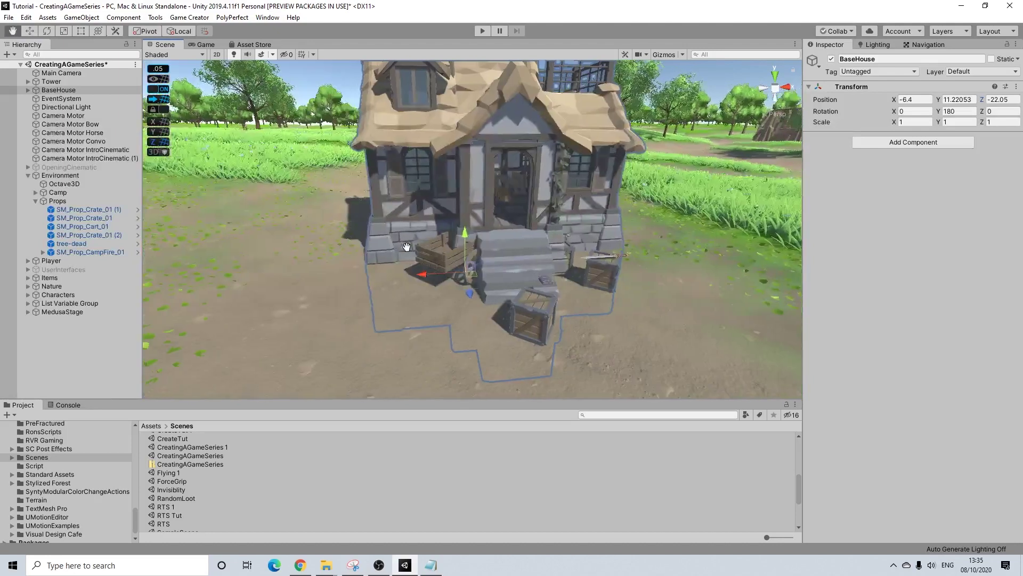
Lower BaseHouse into the ground to Y 10.1, leaving its doorstep at terrain level
scroll(520, 246, down, 2)
drag(468, 225, 469, 250)
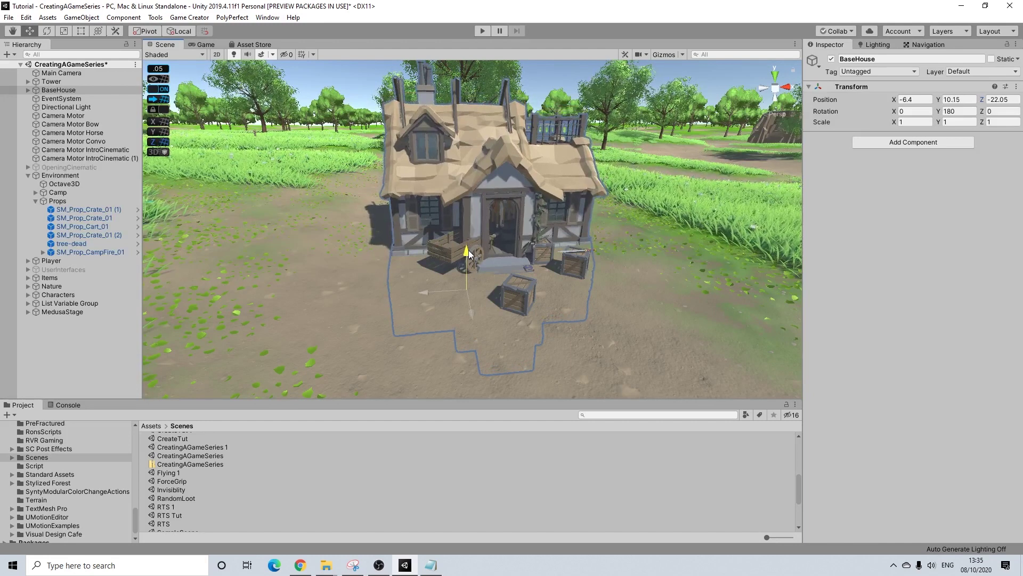
drag(468, 250, 469, 251)
right_drag(468, 251, 487, 260)
key(d)
key(f)
alt+drag(488, 260, 618, 239)
scroll(484, 268, up, 6)
mouse_move(484, 268)
alt+mouse_down()
mouse_move(562, 256)
mouse_move(499, 258)
alt+mouse_up()
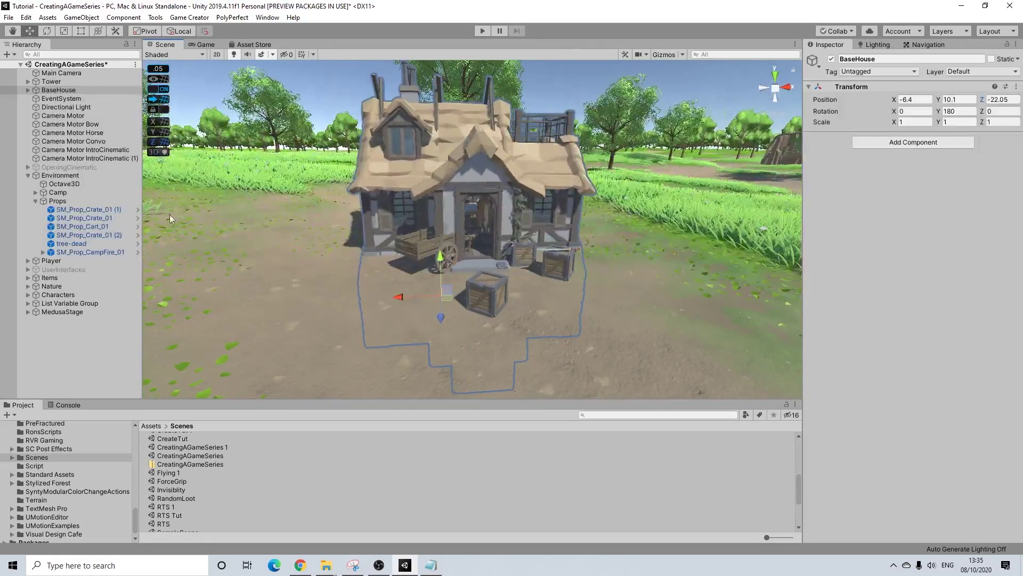
Select the crate and cart props in front of BaseHouse one after another to identify them
click(88, 211)
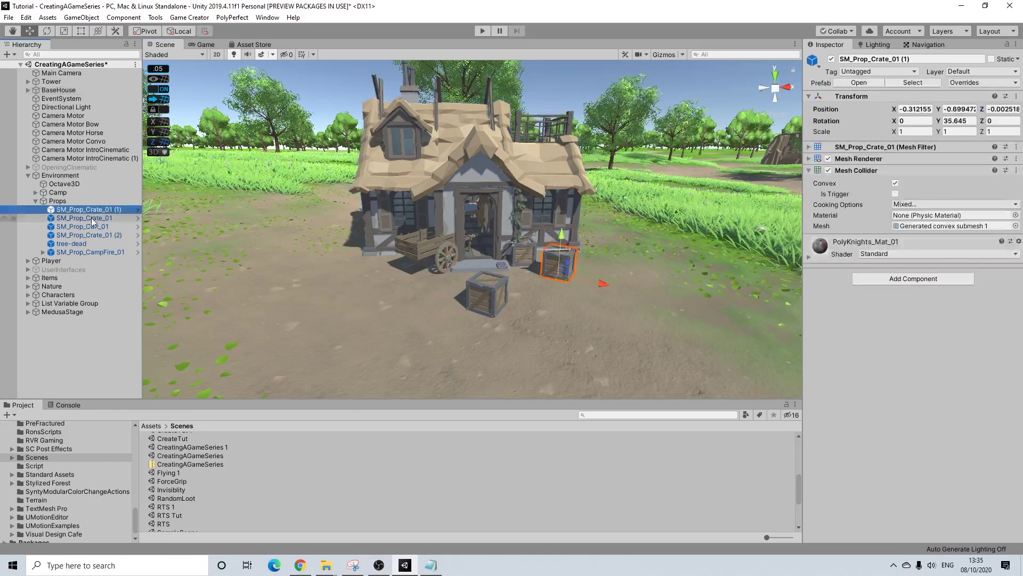
ctrl+click(93, 216)
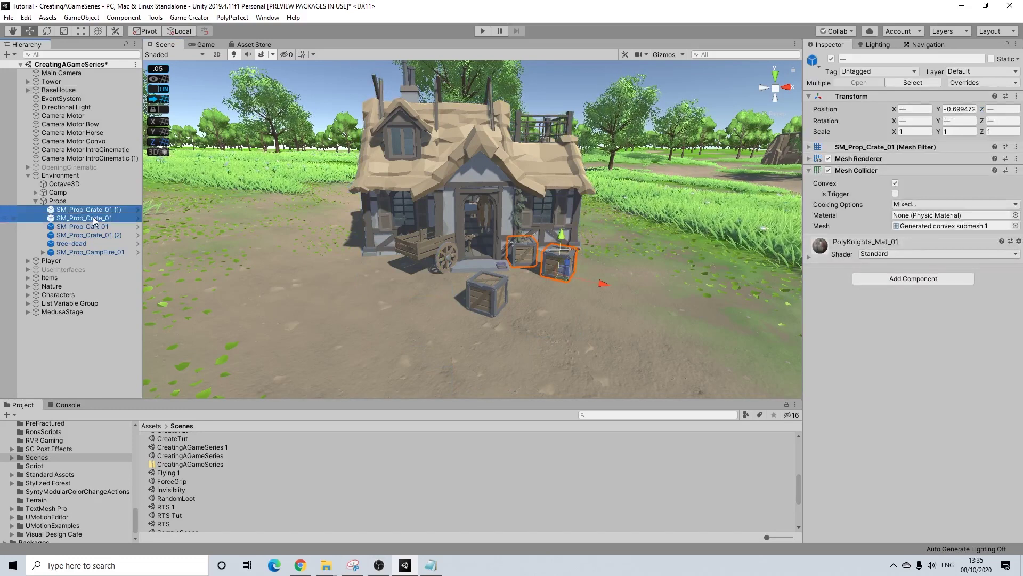
click(104, 226)
click(484, 296)
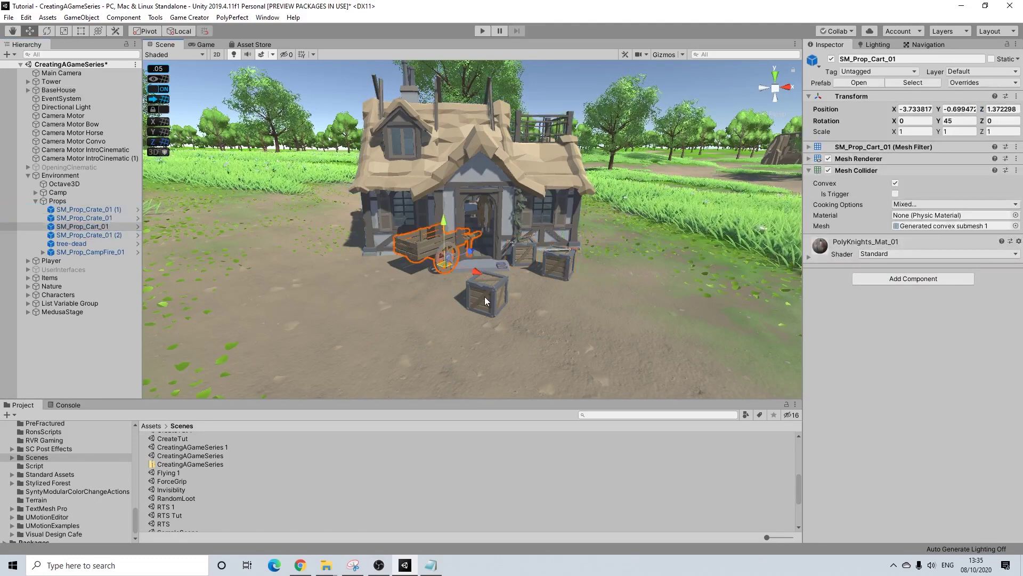
click(91, 228)
click(92, 234)
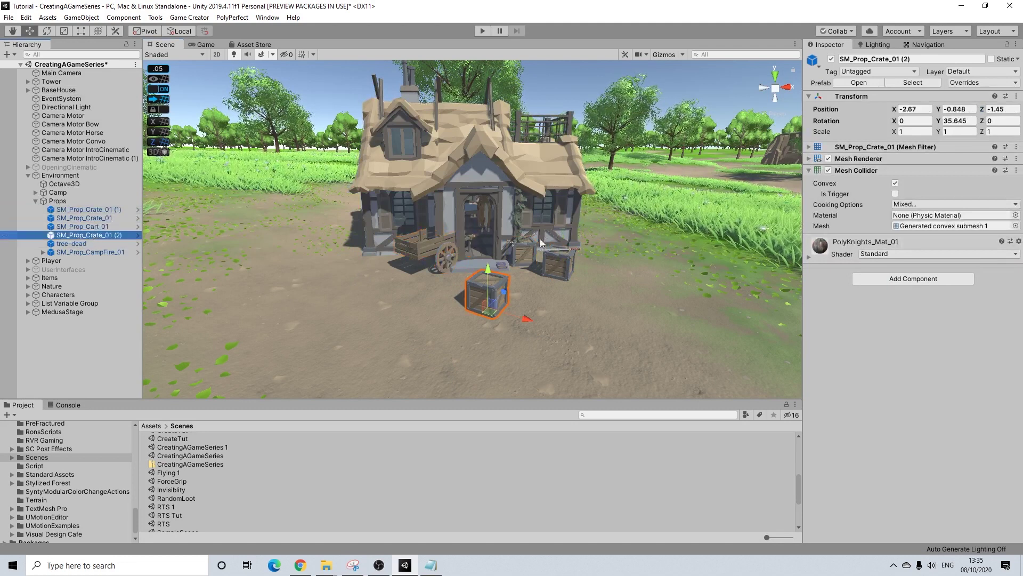
Inspect the props along BaseHouse's front and the furnished room inside it
scroll(484, 233, up, 7)
alt+drag(484, 234, 626, 204)
middle_drag(627, 209, 551, 258)
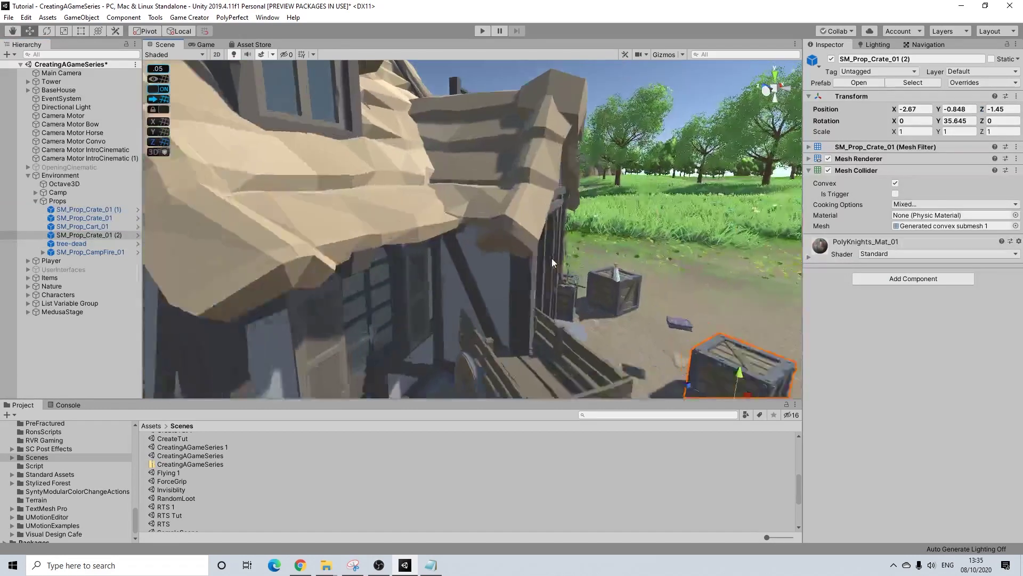
scroll(552, 258, up, 8)
alt+drag(510, 267, 448, 236)
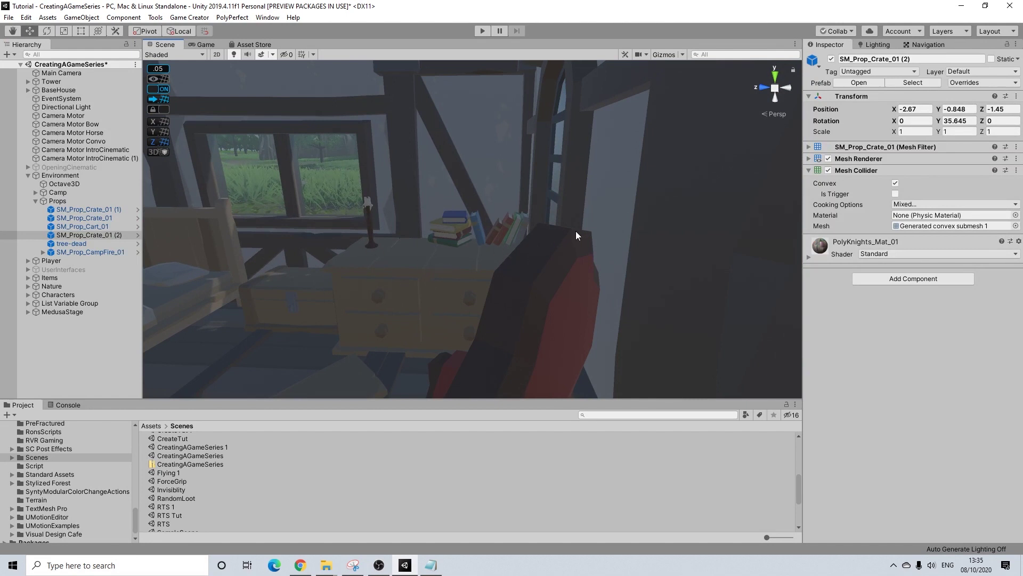
scroll(577, 234, down, 3)
alt+drag(580, 244, 256, 235)
scroll(360, 228, down, 6)
middle_drag(360, 228, 411, 193)
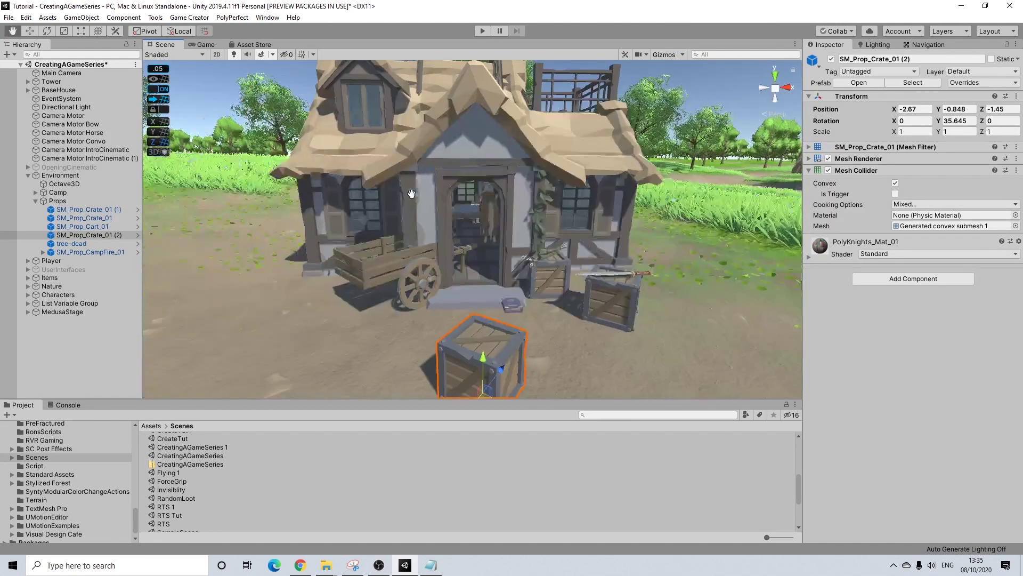
Delete SM_Prop_Crate_01 (2), the crate standing in front of BaseHouse's doorway
scroll(409, 195, down, 2)
click(91, 226)
click(113, 235)
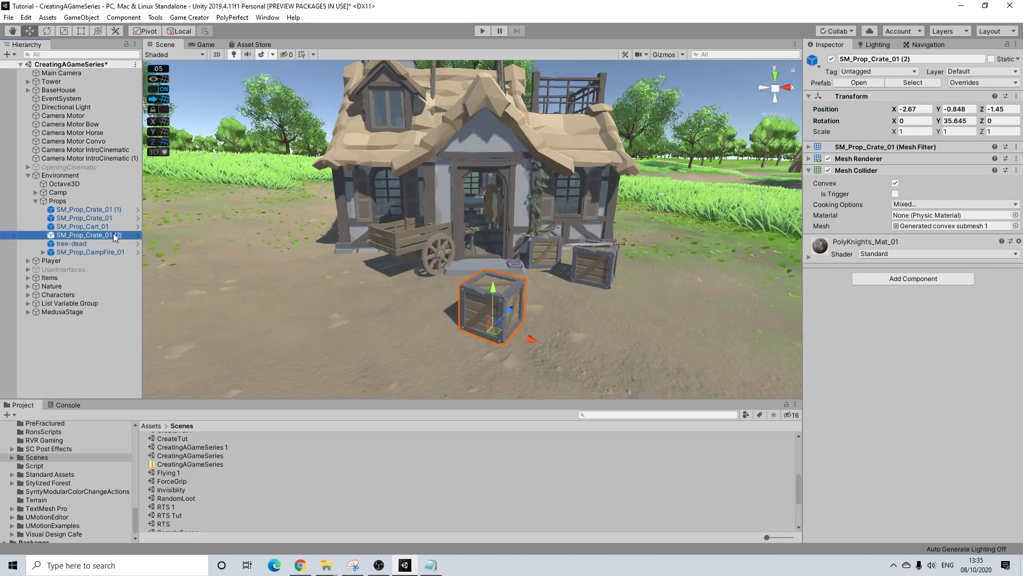
key(Delete)
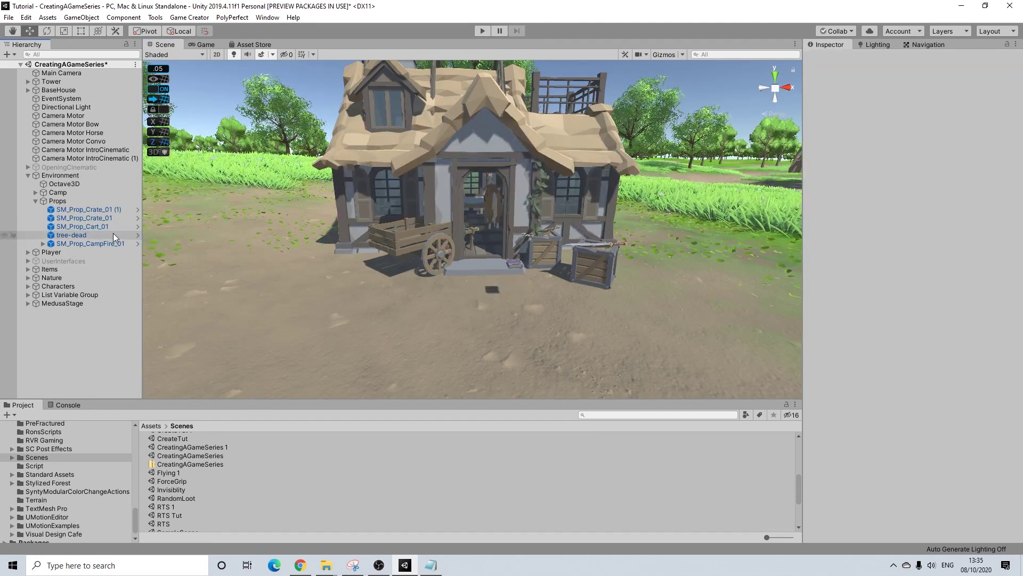
Move PickupFireballSpell from BaseHouse's doorstep to the dresser inside, at X 0.53, Y 0.38, Z 3.3
click(522, 265)
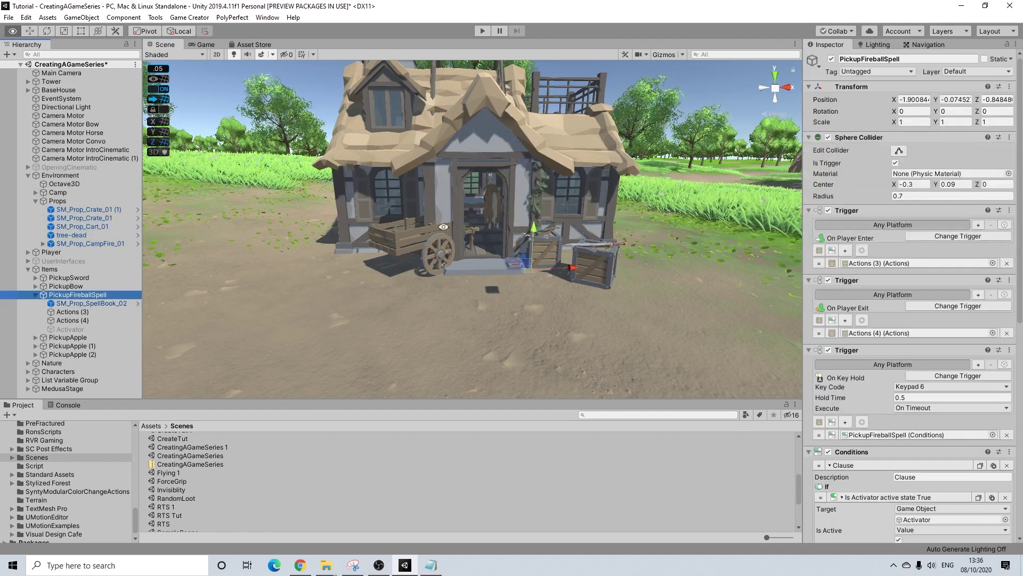
alt+drag(444, 226, 588, 257)
scroll(588, 256, up, 1)
middle_drag(588, 256, 547, 279)
scroll(547, 279, up, 2)
alt+drag(546, 280, 292, 181)
scroll(590, 253, up, 1)
scroll(591, 252, down, 2)
key(f)
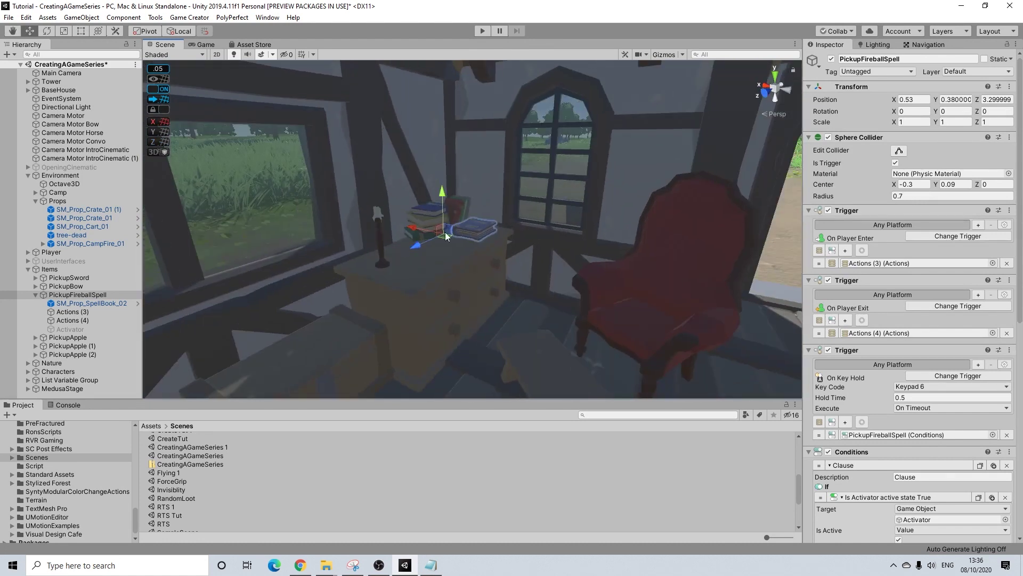
Shift the spell book across the dresser to X 0.83 and lower it to Y 0.18
drag(411, 227, 390, 221)
drag(417, 186, 419, 208)
alt+drag(566, 255, 437, 245)
scroll(437, 245, up, 8)
scroll(437, 245, down, 4)
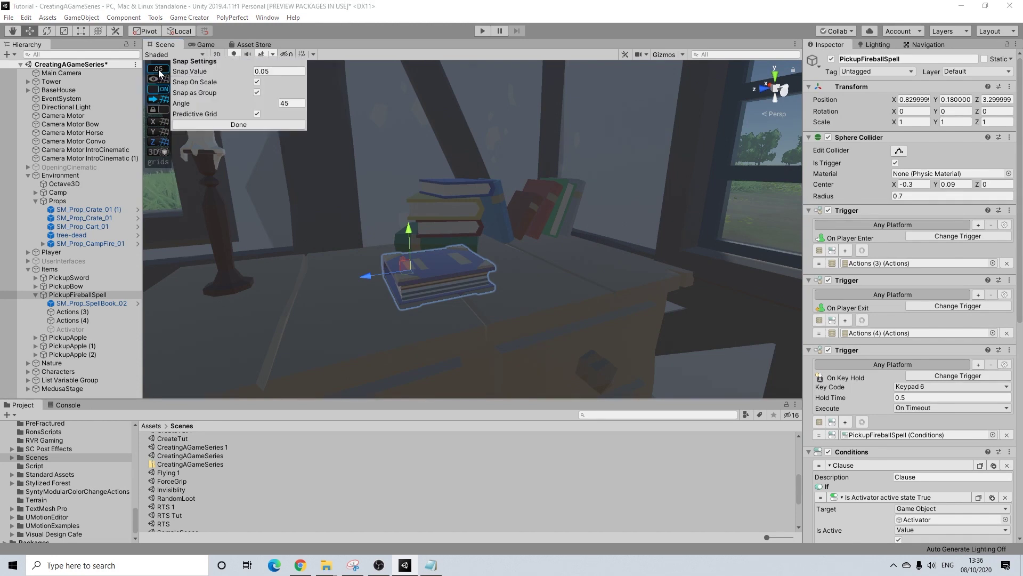
Turn off grid snapping and raise PickupFireballSpell to Y 0.195 so the book rests on the dresser top
click(163, 89)
drag(411, 229, 411, 227)
alt+drag(523, 250, 755, 166)
scroll(243, 307, down, 5)
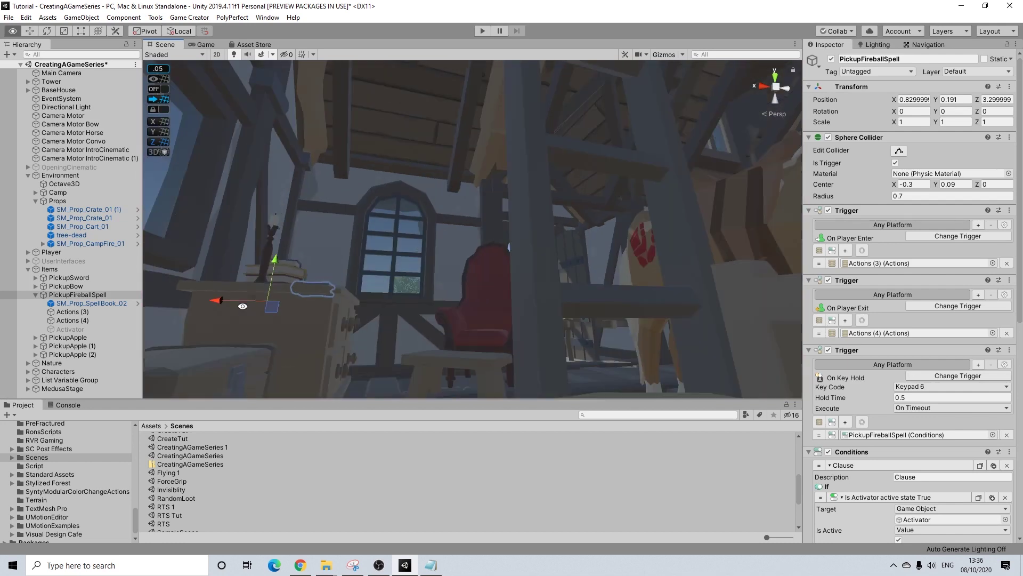
alt+drag(300, 281, 274, 270)
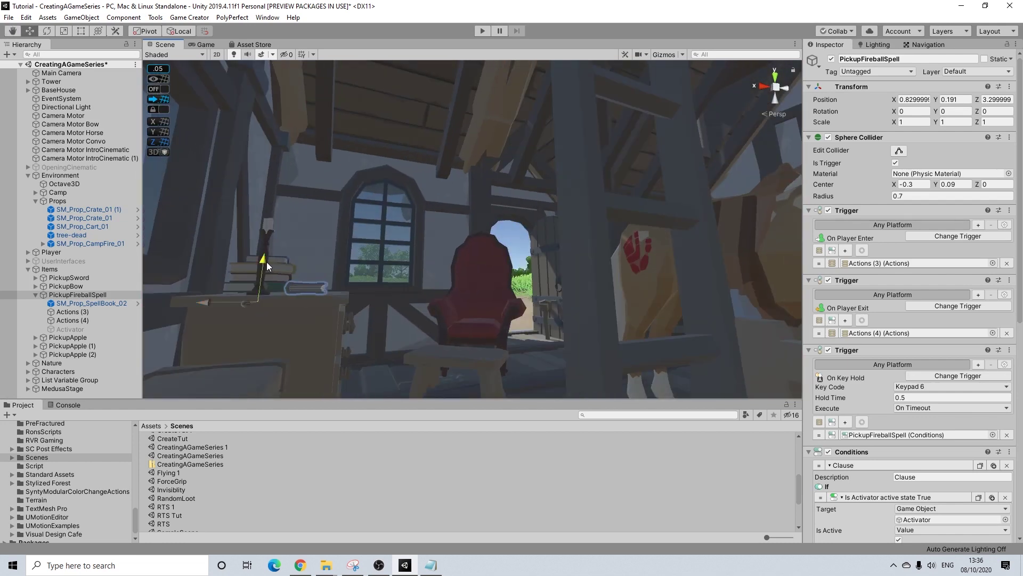
drag(267, 262, 267, 261)
alt+drag(387, 285, 1022, 353)
scroll(330, 198, down, 12)
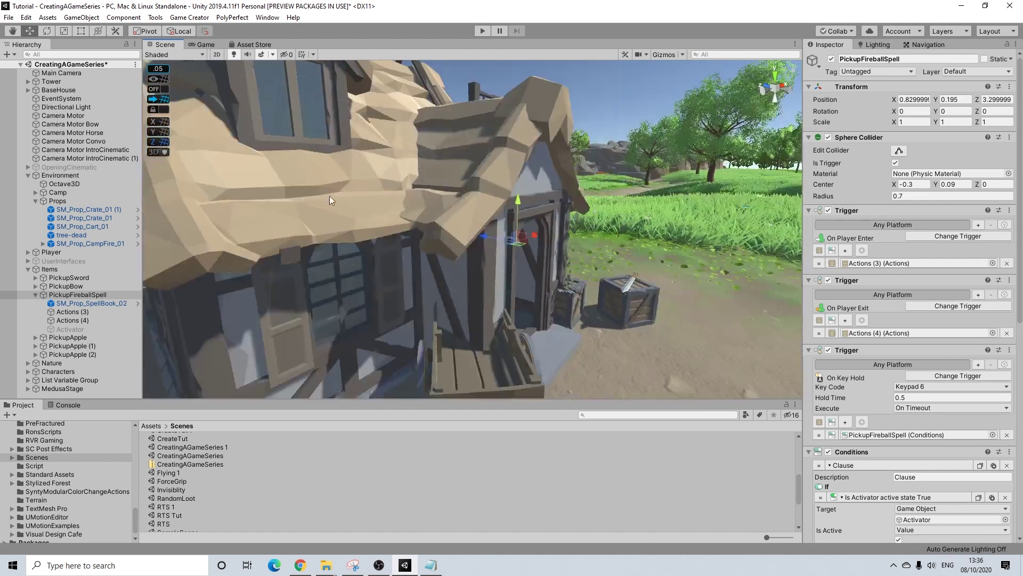
Move PickupSword, PickupBow, SM_Prop_Crate_01 (1) and SM_Prop_Crate_01 together, clear of BaseHouse's doorway
alt+drag(333, 292, 221, 286)
click(71, 287)
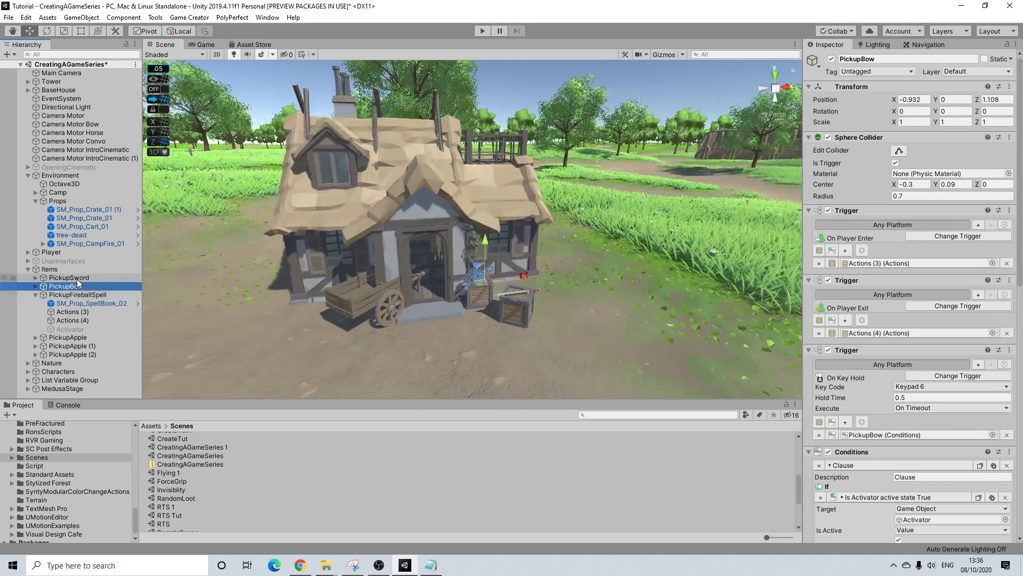
ctrl+click(109, 277)
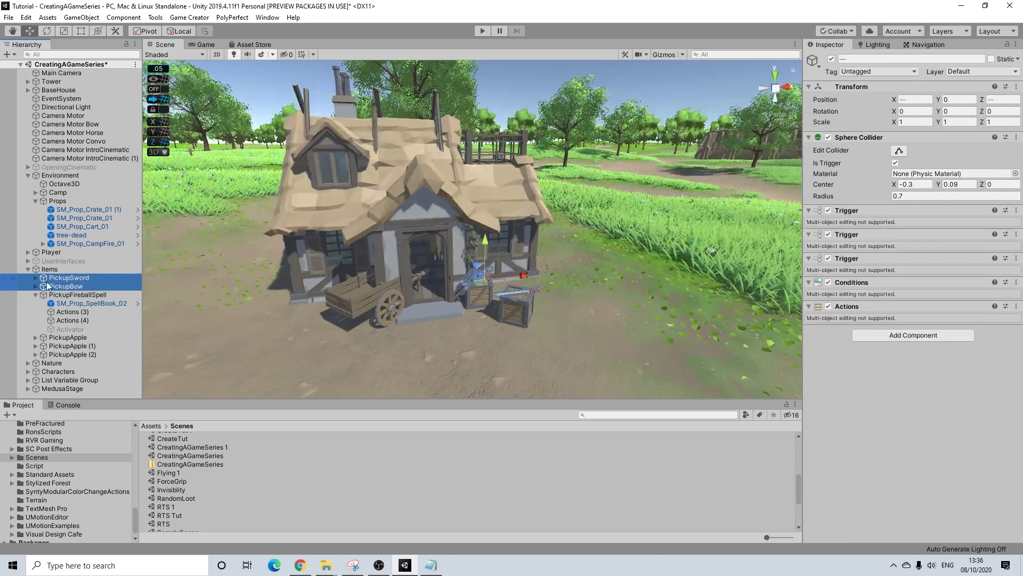
click(36, 295)
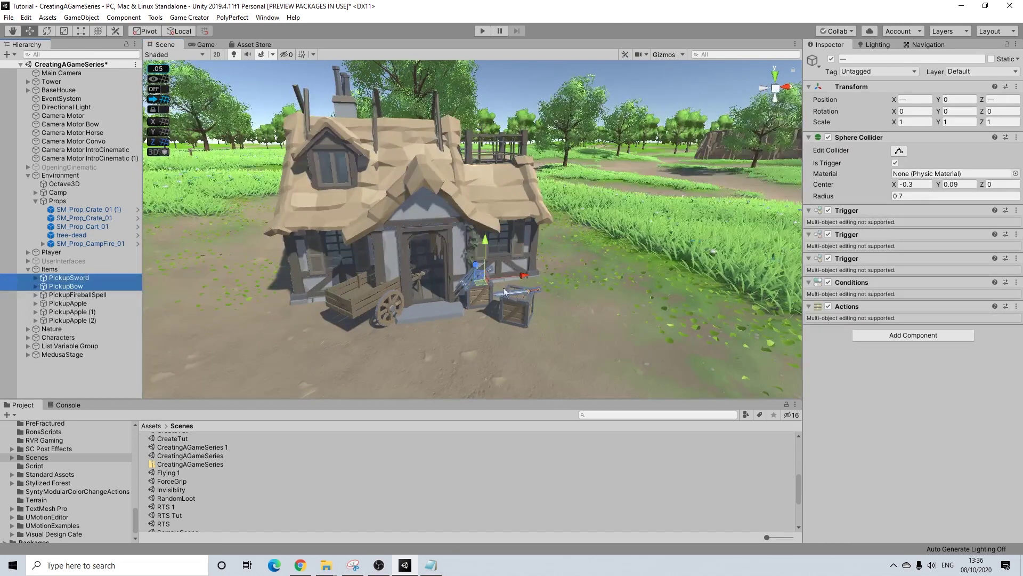
ctrl+click(98, 210)
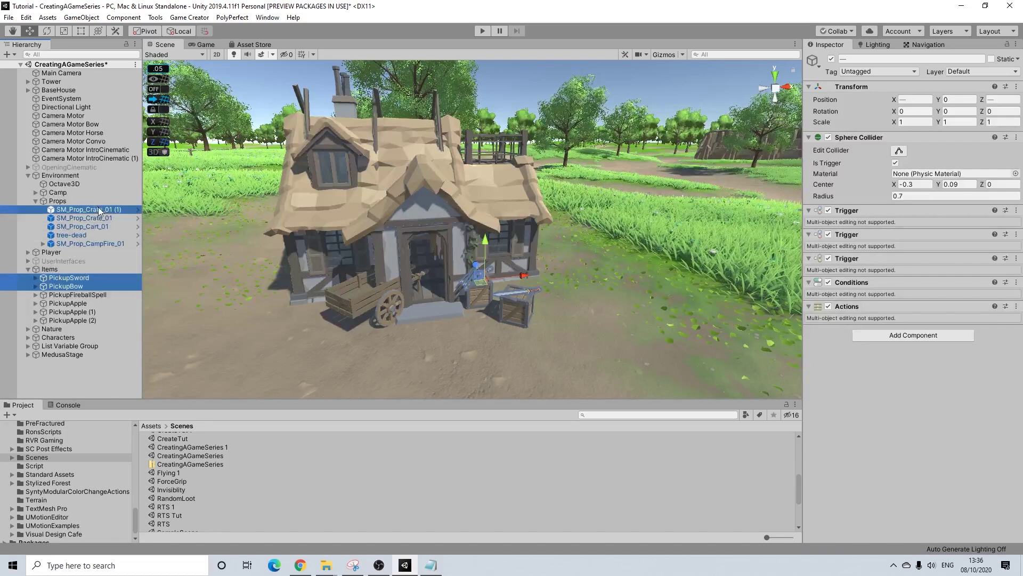
ctrl+click(93, 218)
drag(525, 273, 395, 276)
Move SM_Prop_Cart_01 away from BaseHouse's doorway to X -5.37, Z -0.26
scroll(396, 277, up, 6)
mouse_move(458, 269)
alt+mouse_down()
mouse_move(402, 227)
mouse_move(535, 257)
mouse_move(458, 256)
mouse_move(440, 245)
mouse_move(453, 254)
mouse_move(434, 266)
mouse_move(496, 257)
mouse_move(516, 242)
mouse_move(459, 240)
mouse_move(419, 300)
mouse_move(469, 271)
alt+mouse_up()
scroll(535, 257, down, 8)
click(440, 244)
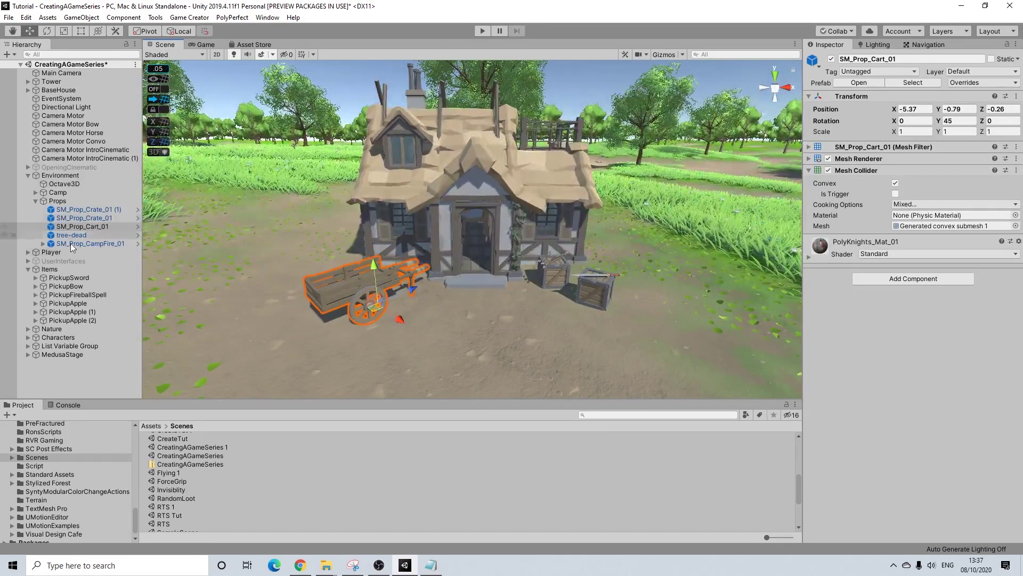
Move Polygon Horse HAP4 out in front of the house to Z 10.55 and rotate it to 90 degrees about Y
click(486, 218)
click(68, 346)
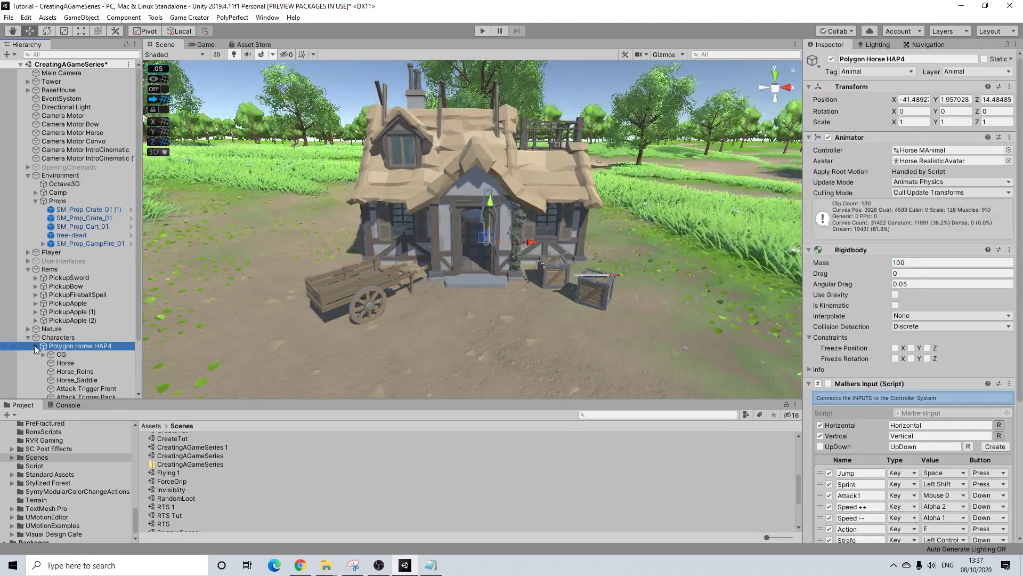
click(36, 345)
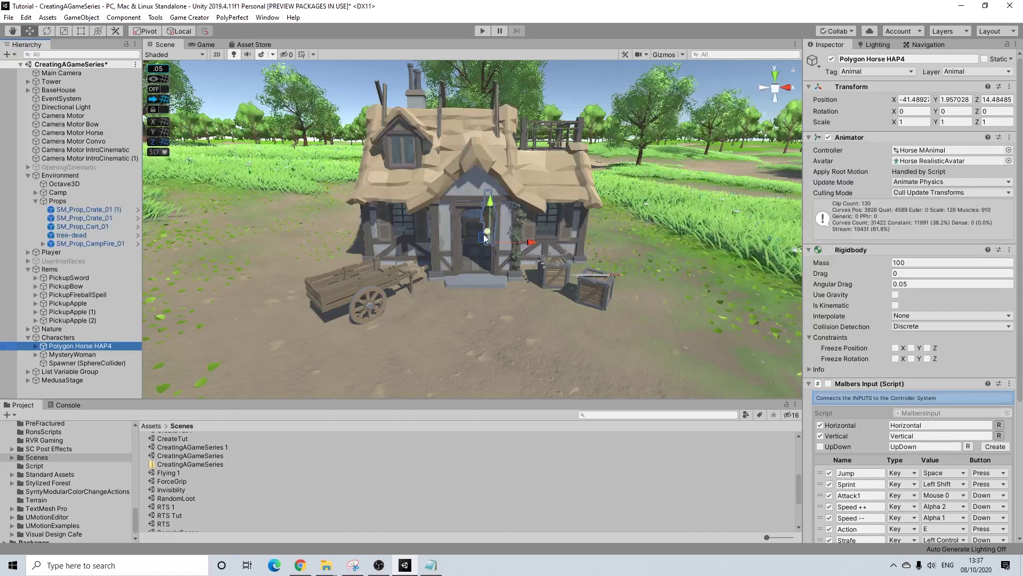
drag(484, 238, 495, 273)
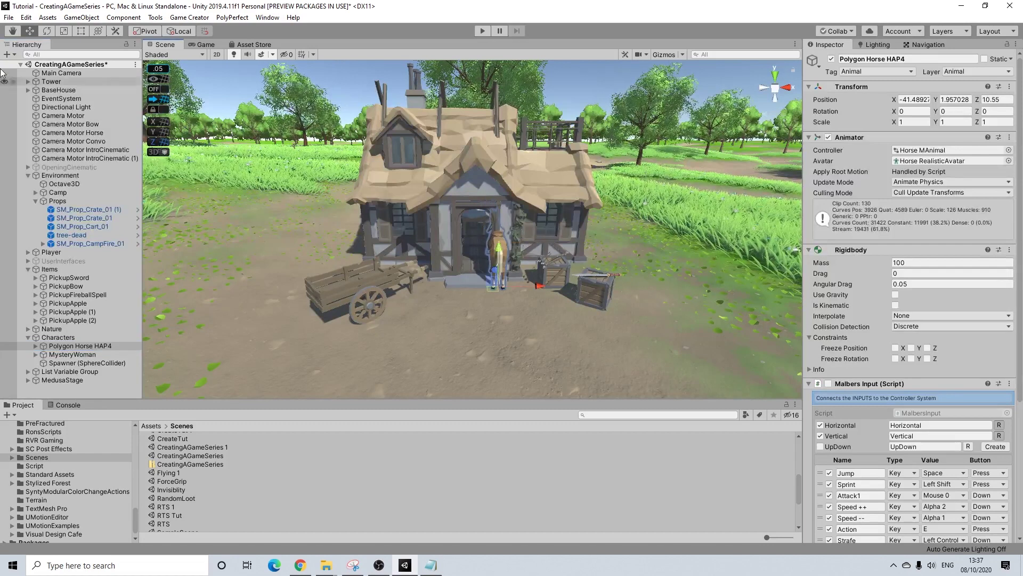
click(47, 31)
drag(533, 314, 404, 319)
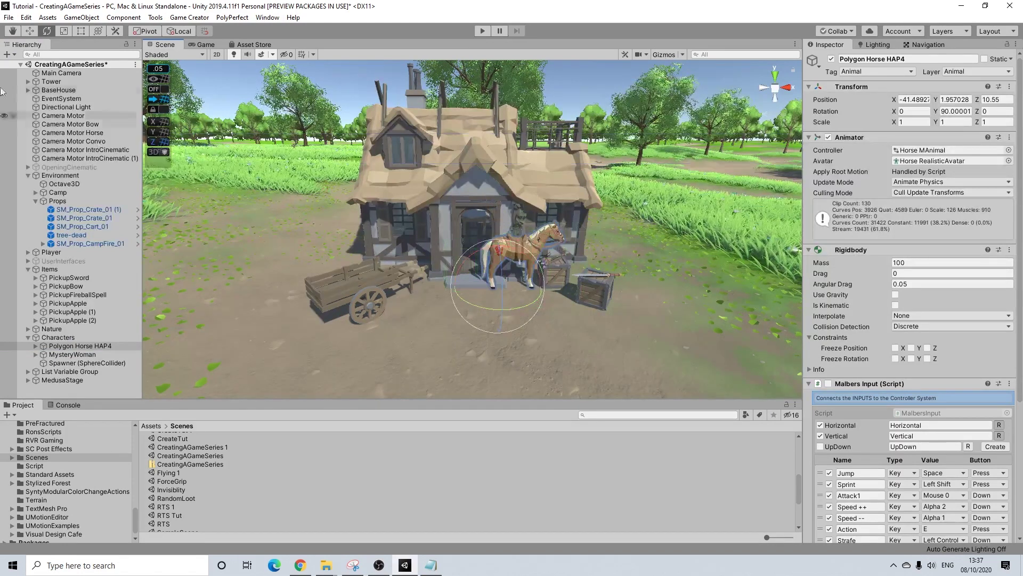
Move the horse past the crates to X -37.05 and set its Y rotation to 120 degrees
click(30, 31)
drag(538, 290, 668, 319)
click(47, 31)
key(ctrl+z)
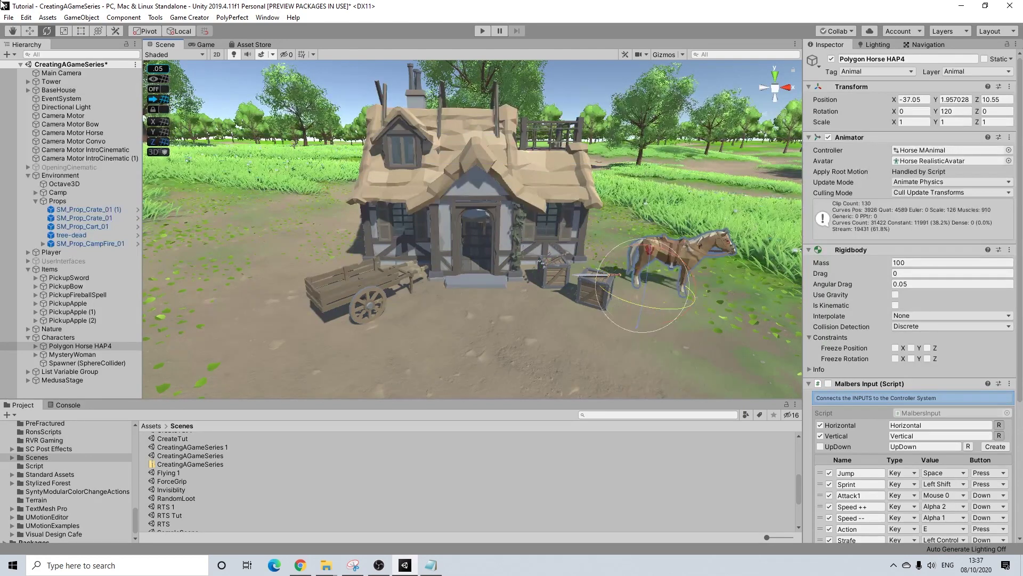
click(30, 30)
Reposition the horse beside the house at X -36.5, Z 11.51 and raise it to Y 2.09
scroll(488, 229, down, 10)
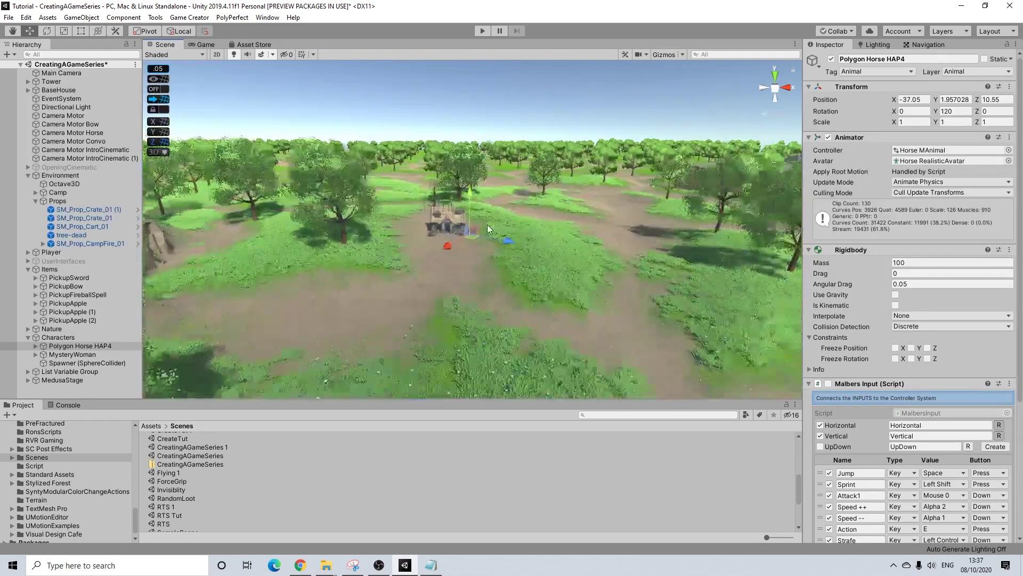
scroll(504, 224, up, 10)
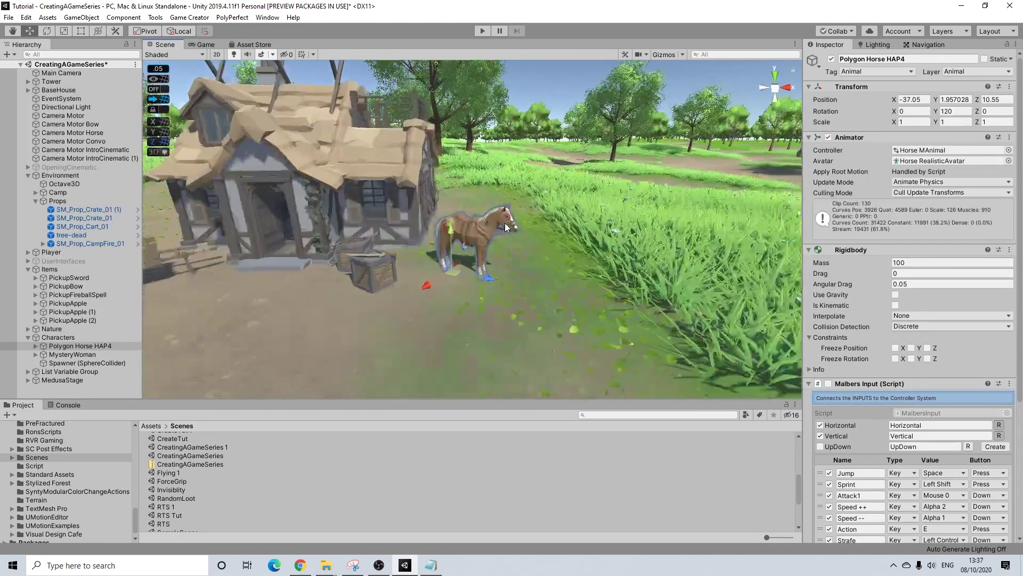
scroll(504, 224, up, 2)
drag(413, 303, 444, 284)
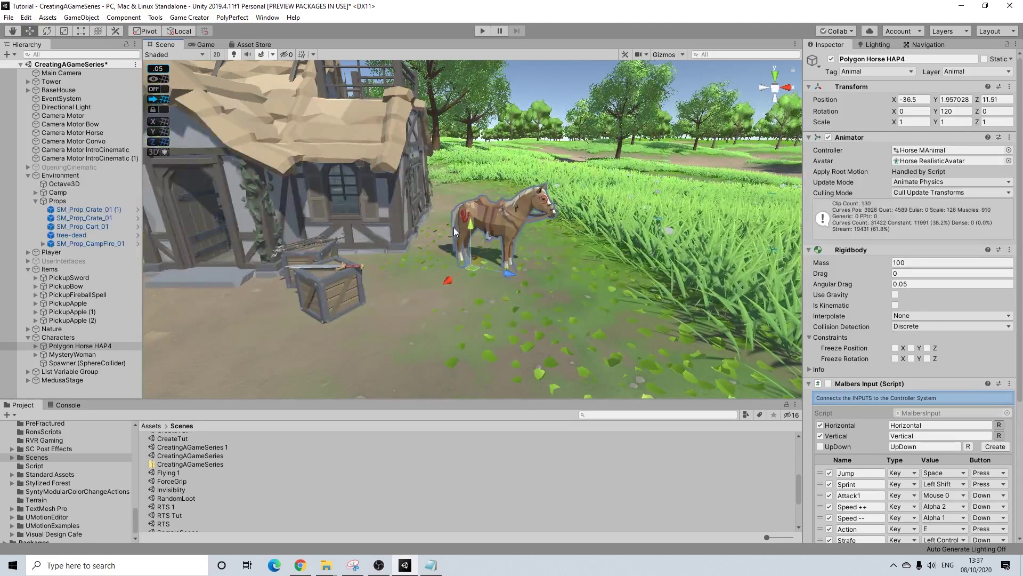
drag(472, 226, 473, 219)
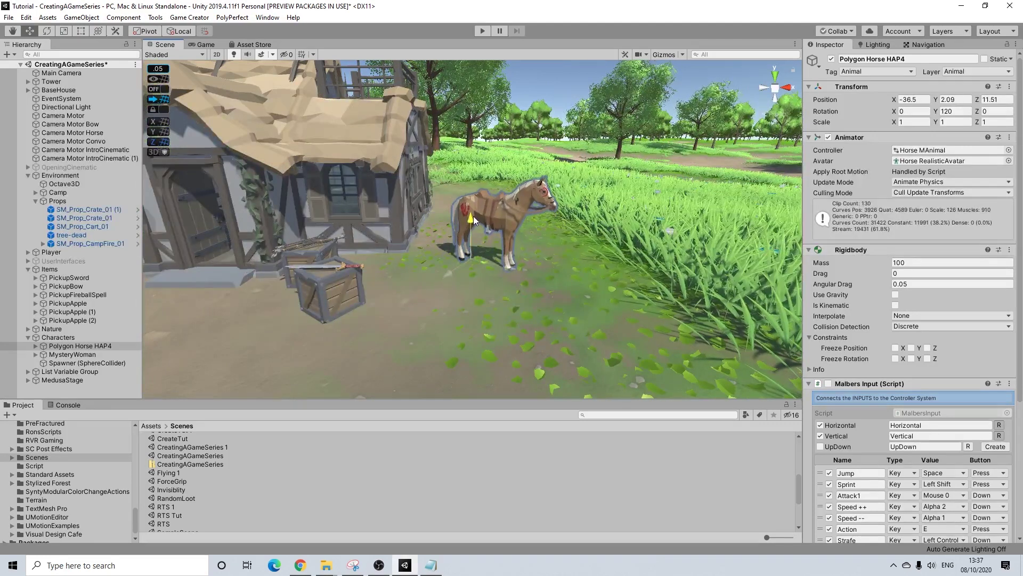
scroll(533, 134, down, 2)
click(564, 90)
Check the arrangement of the cart, crates and horse around BaseHouse's front
alt+drag(418, 223, 433, 235)
middle_drag(433, 235, 592, 263)
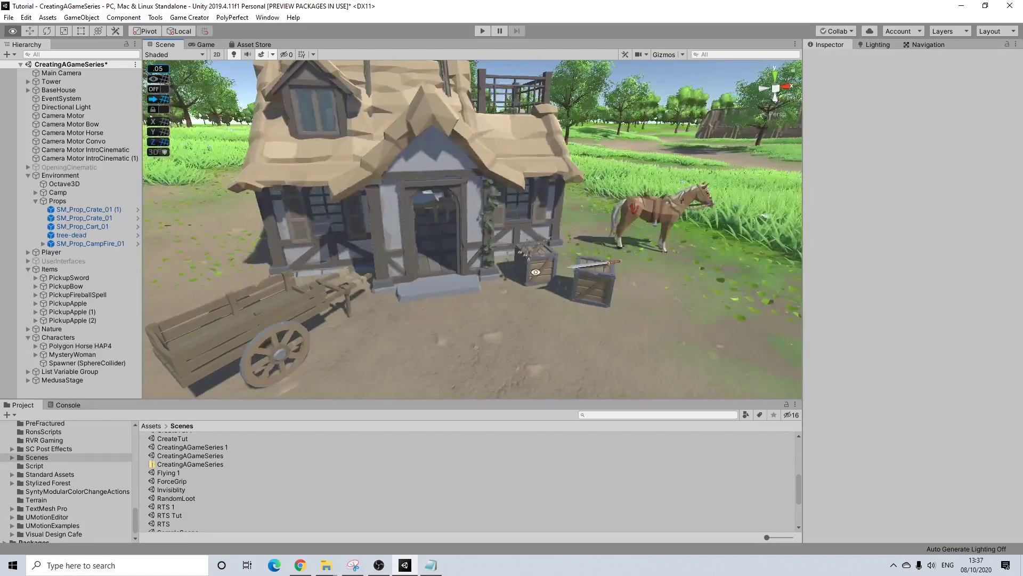
alt+drag(535, 271, 541, 281)
scroll(540, 281, down, 1)
scroll(541, 282, down, 2)
middle_drag(541, 281, 607, 273)
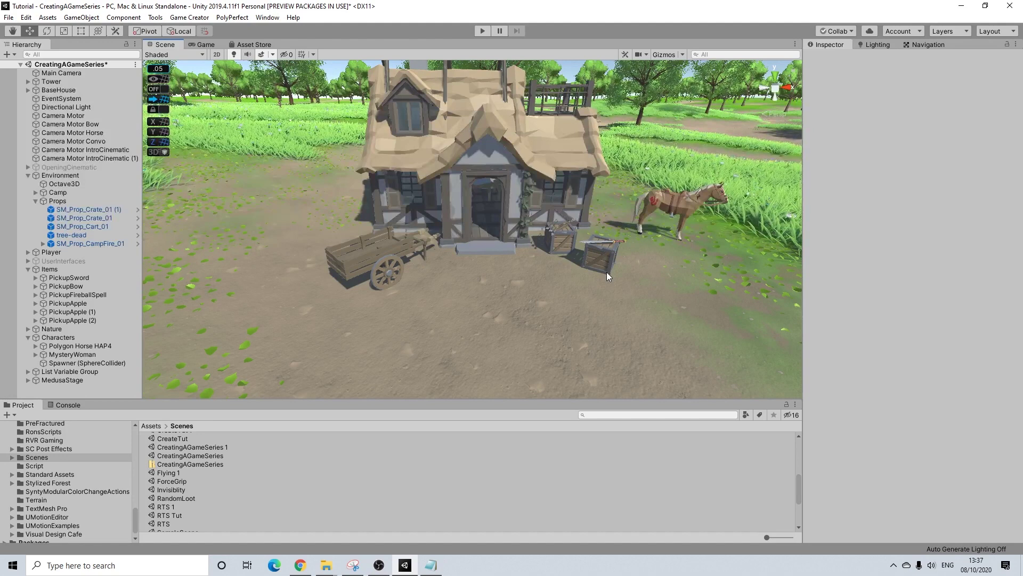
middle_drag(596, 231, 544, 235)
alt+drag(544, 235, 520, 209)
Delete the red fancy chair and SM_Prop_FootStool_01 from the room inside BaseHouse
scroll(520, 208, up, 5)
scroll(433, 199, up, 5)
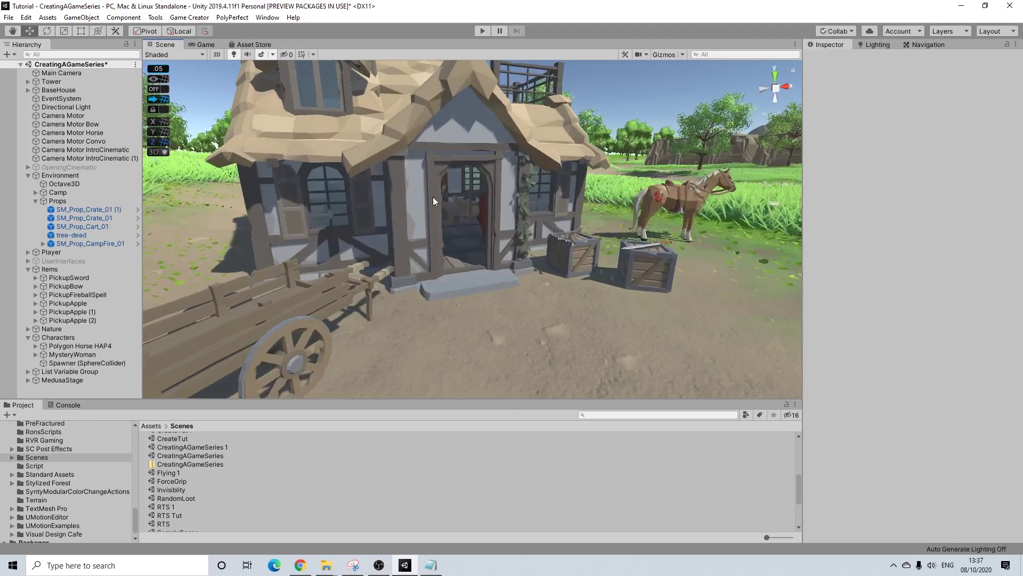
scroll(433, 198, up, 8)
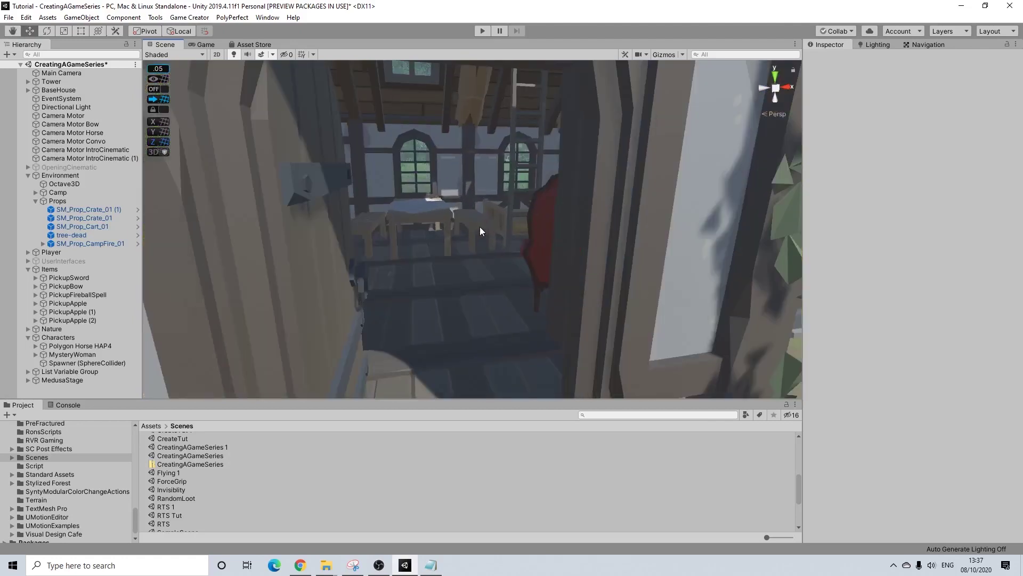
scroll(491, 228, down, 5)
scroll(491, 228, up, 8)
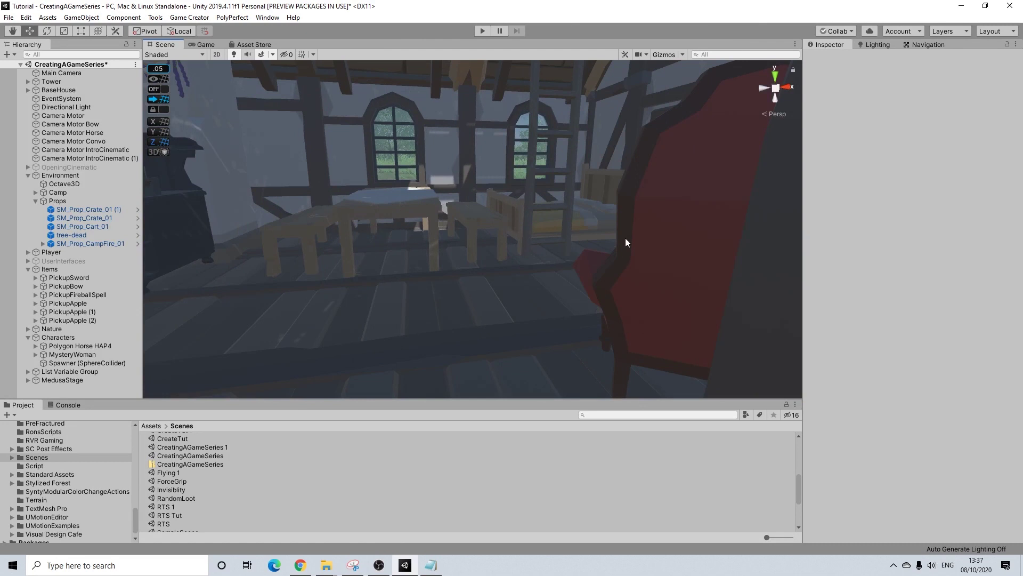
click(627, 240)
key(f)
alt+drag(473, 235, 731, 265)
middle_drag(531, 249, 632, 268)
alt+drag(632, 268, 552, 267)
shift+click(506, 280)
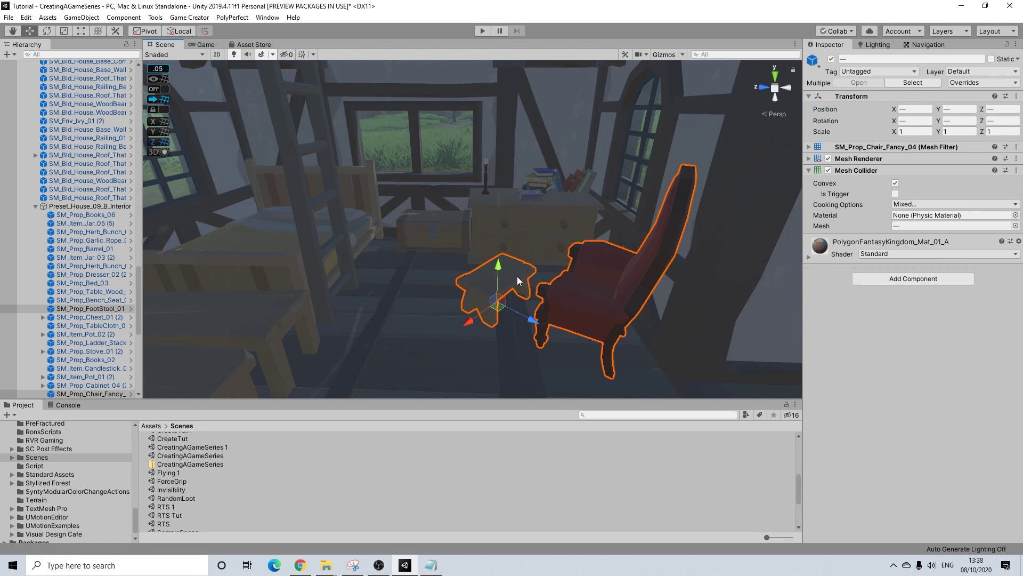
key(Delete)
Look over the house interior around the ladder, table and bed, and save the scene
alt+drag(548, 130, 393, 267)
scroll(554, 179, down, 3)
scroll(484, 202, down, 4)
scroll(484, 202, down, 3)
alt+drag(484, 202, 592, 224)
middle_drag(532, 234, 475, 257)
scroll(475, 257, up, 6)
alt+drag(428, 260, 430, 231)
scroll(431, 232, down, 3)
middle_drag(430, 231, 496, 181)
scroll(496, 181, up, 3)
scroll(497, 181, up, 1)
scroll(511, 189, down, 1)
mouse_move(530, 245)
alt+mouse_down()
mouse_move(516, 229)
mouse_move(533, 240)
alt+mouse_up()
middle_drag(533, 241, 478, 186)
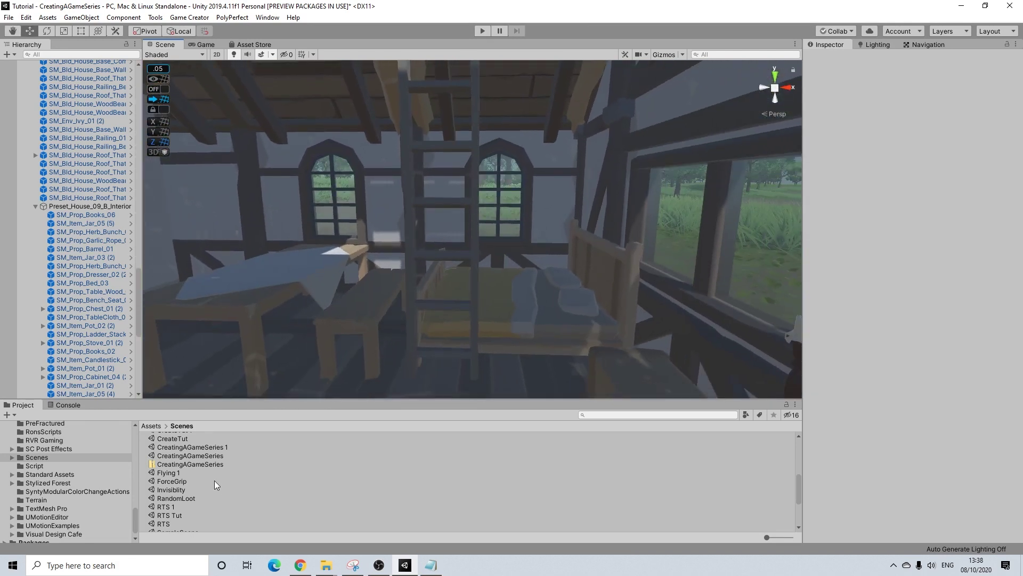
Open the Assets/Plugins/GameCreator/Traversal/Prefabs folder in the project
scroll(63, 490, down, 1)
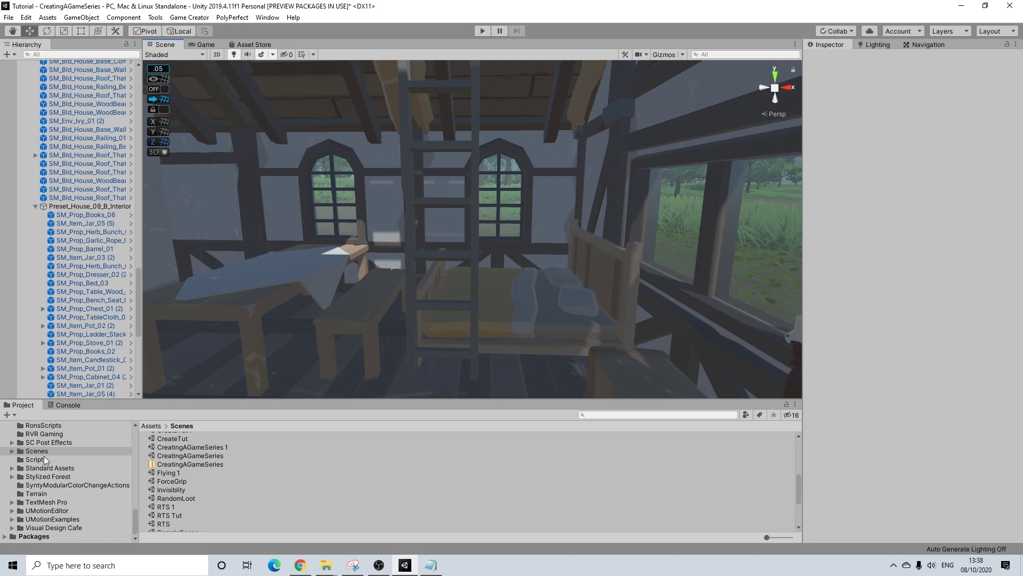
scroll(45, 459, up, 10)
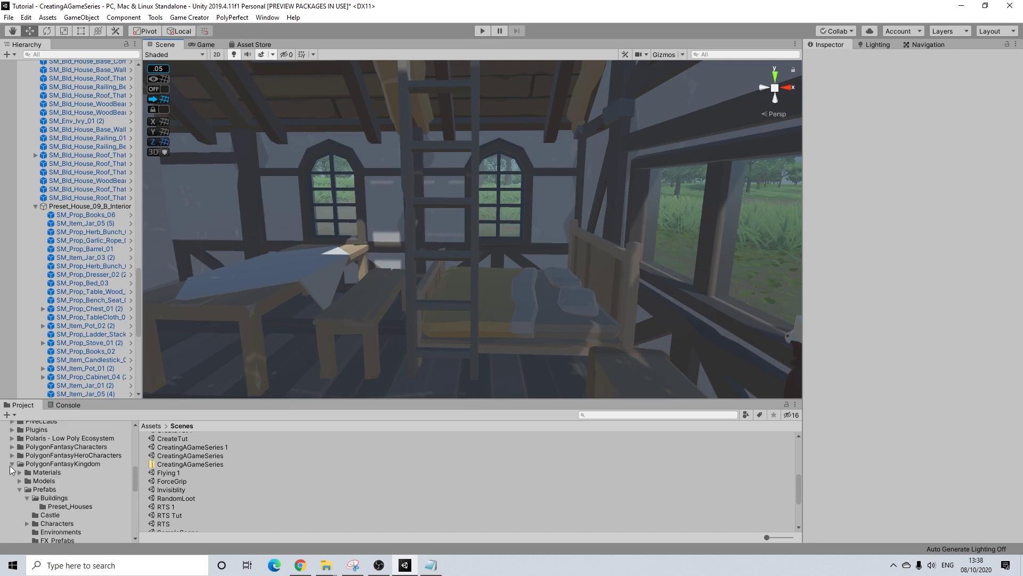
click(12, 465)
click(35, 430)
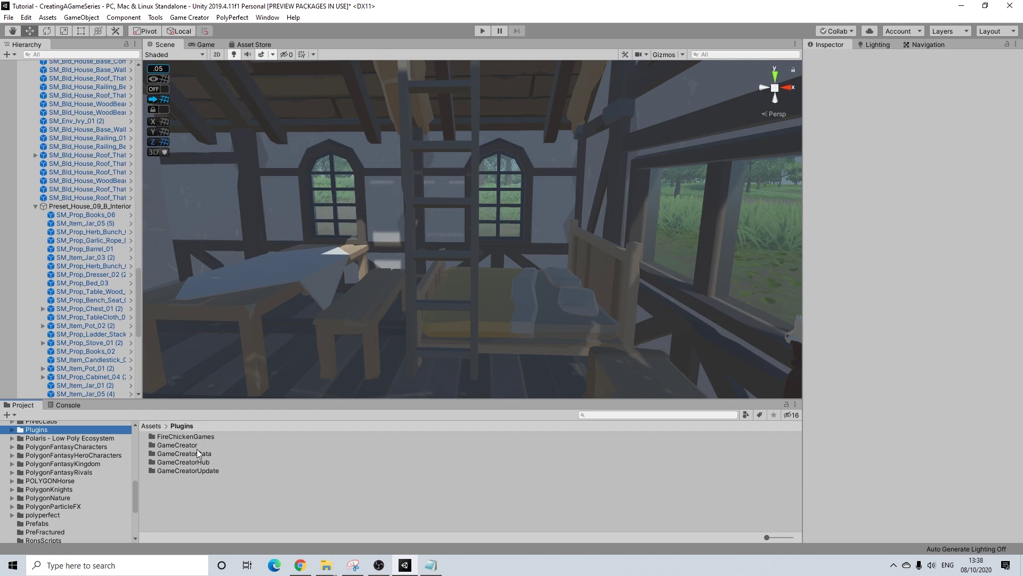
double_click(188, 445)
scroll(191, 483, down, 3)
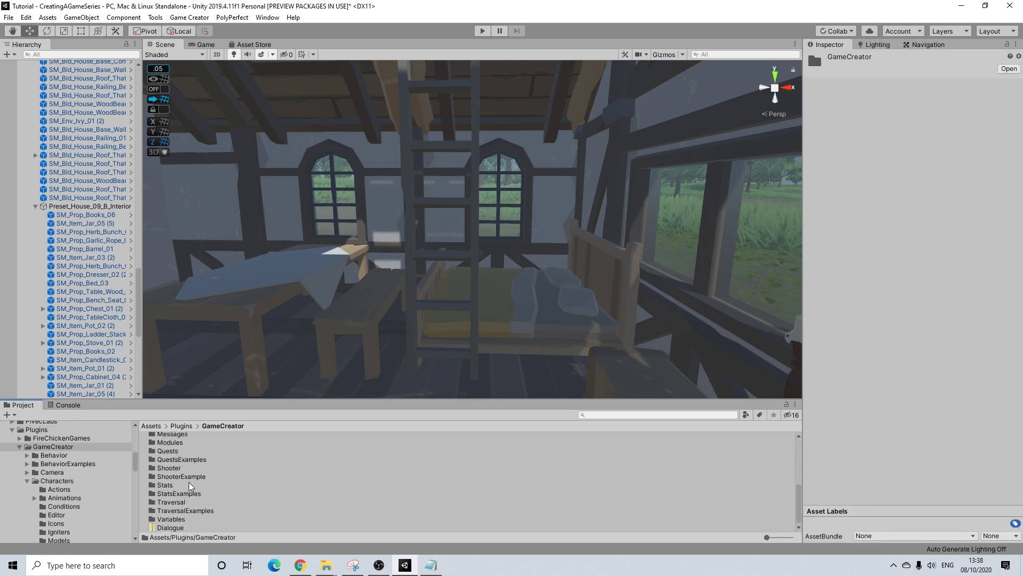
double_click(171, 502)
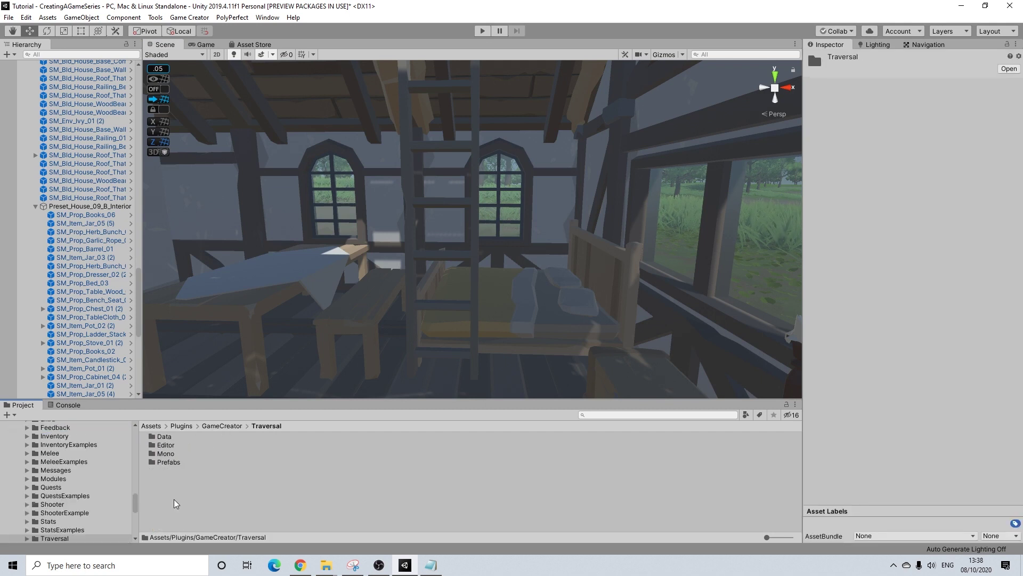
double_click(167, 461)
Add the Ladder traversal prefab to the scene at the house's interior ladder, with scene gizmos shown
drag(168, 459, 463, 364)
click(660, 55)
right_drag(472, 299, 472, 266)
key(q)
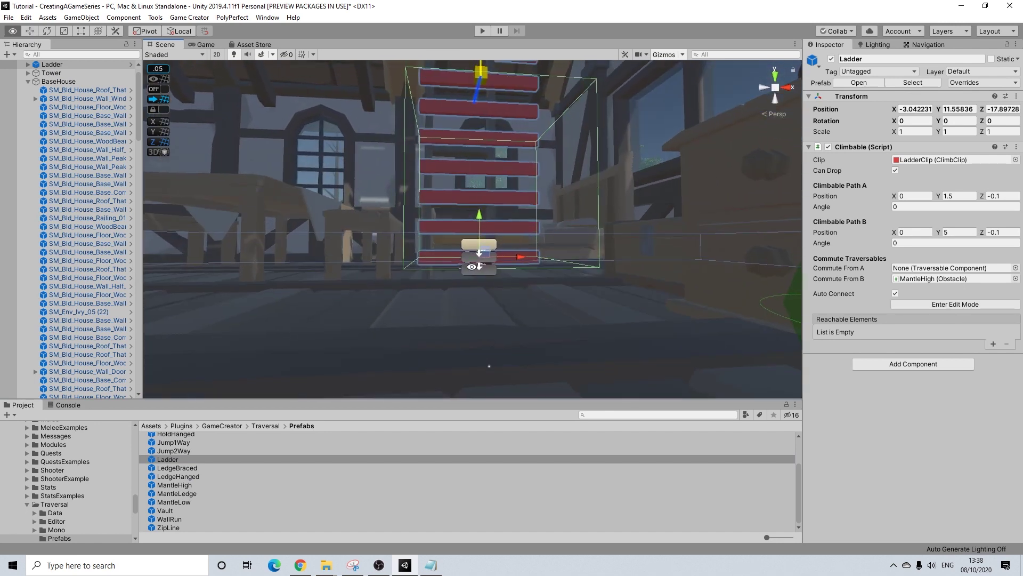
Shift the Ladder object sideways toward the house's wooden ladder, turn on grid snapping at .05, and reselect Ladder in the hierarchy
drag(515, 253, 495, 255)
click(157, 90)
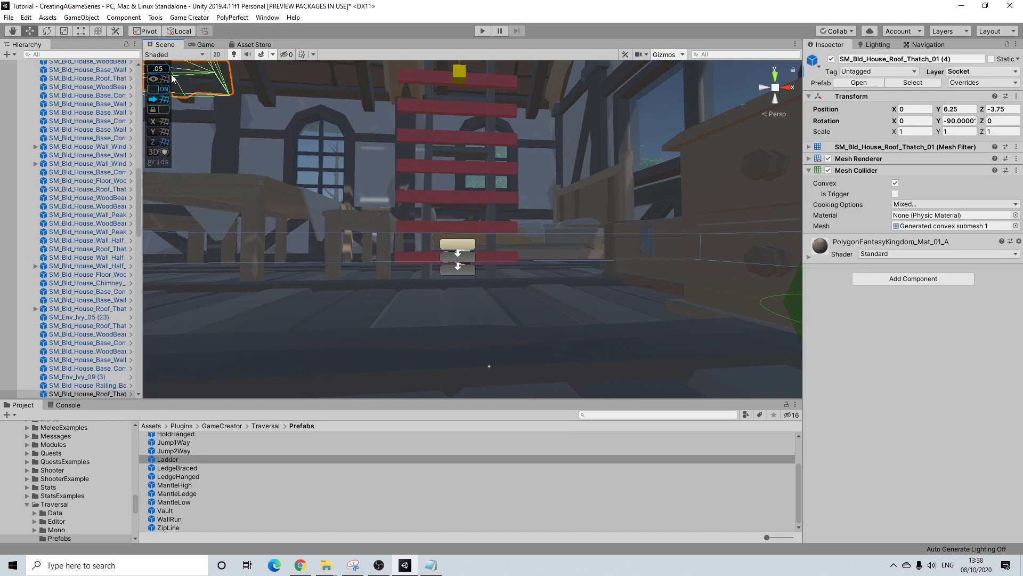
scroll(82, 286, up, 10)
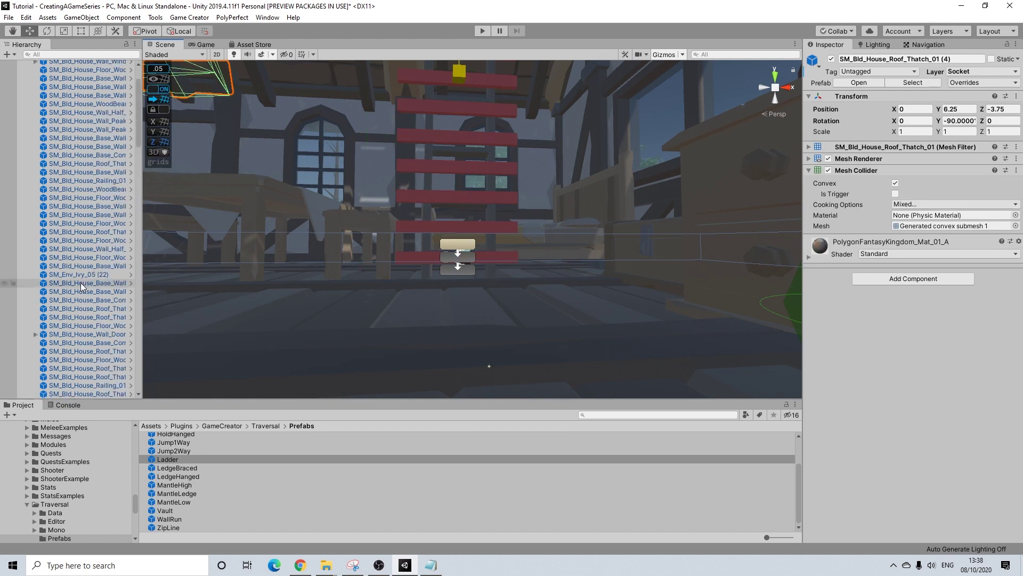
scroll(81, 286, up, 3)
click(60, 81)
Align the Ladder object with the house's interior ladder at position X -3.2, Y 11.45, Z -17.8
drag(499, 257, 180, 274)
scroll(485, 299, down, 8)
scroll(482, 293, up, 10)
scroll(458, 322, down, 5)
middle_drag(458, 322, 459, 201)
scroll(462, 256, up, 5)
scroll(462, 285, down, 4)
alt+drag(463, 286, 472, 334)
middle_drag(490, 314, 489, 262)
alt+drag(495, 373, 655, 282)
middle_drag(482, 314, 560, 196)
alt+drag(540, 352, 448, 339)
scroll(447, 339, up, 8)
middle_drag(448, 339, 411, 385)
alt+drag(411, 384, 511, 260)
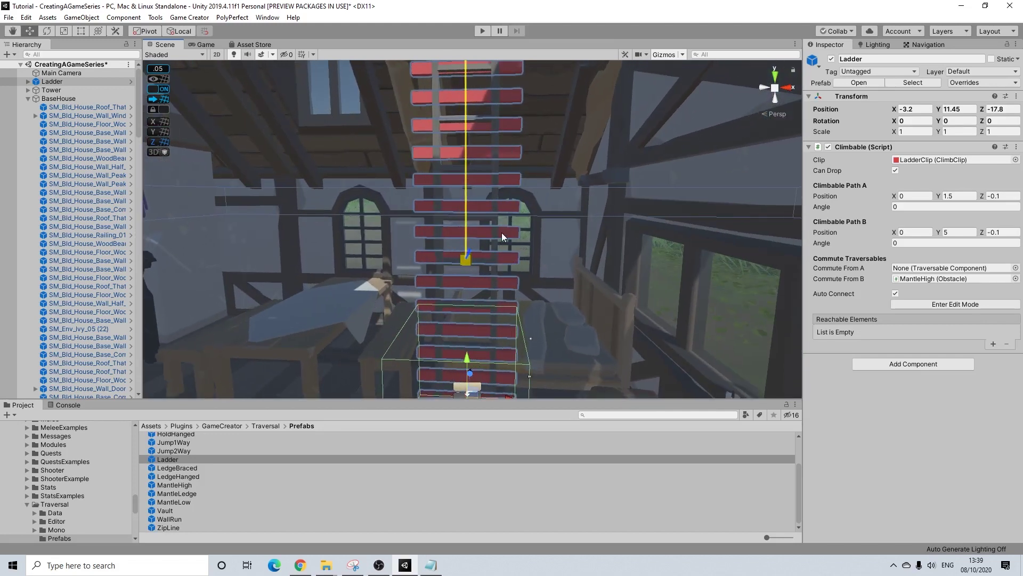
Collapse BaseHouse and expand the Ladder object's children in the hierarchy, with the ladder's upper end at the balcony in view
middle_drag(510, 152, 513, 292)
alt+drag(507, 234, 418, 280)
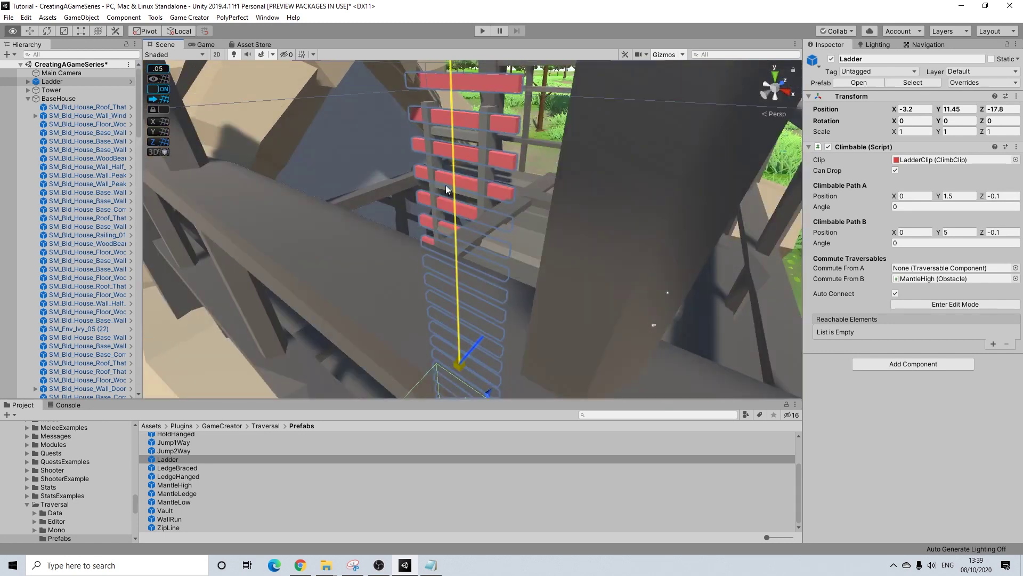
middle_drag(446, 190, 480, 276)
alt+drag(480, 276, 397, 270)
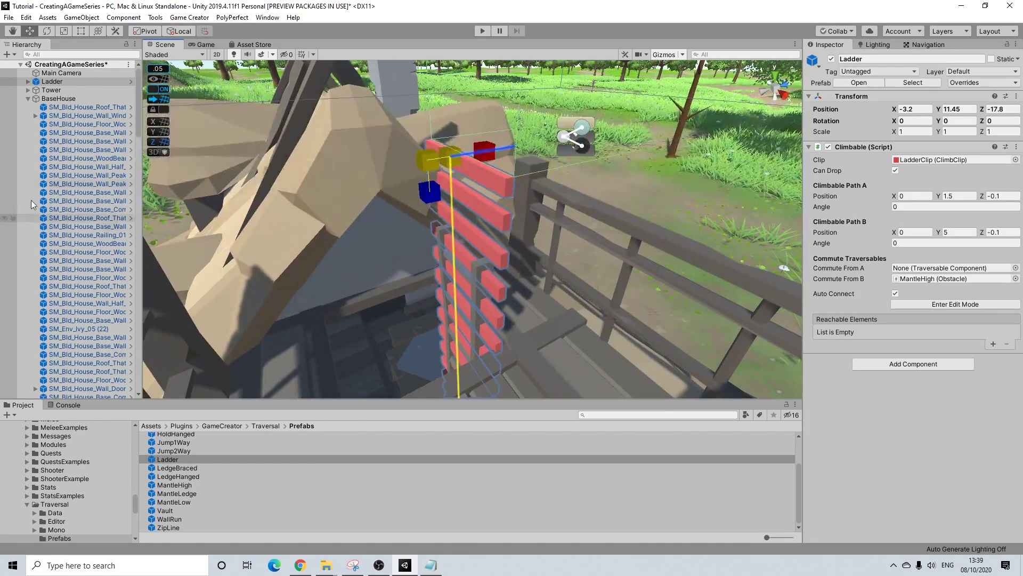
click(27, 98)
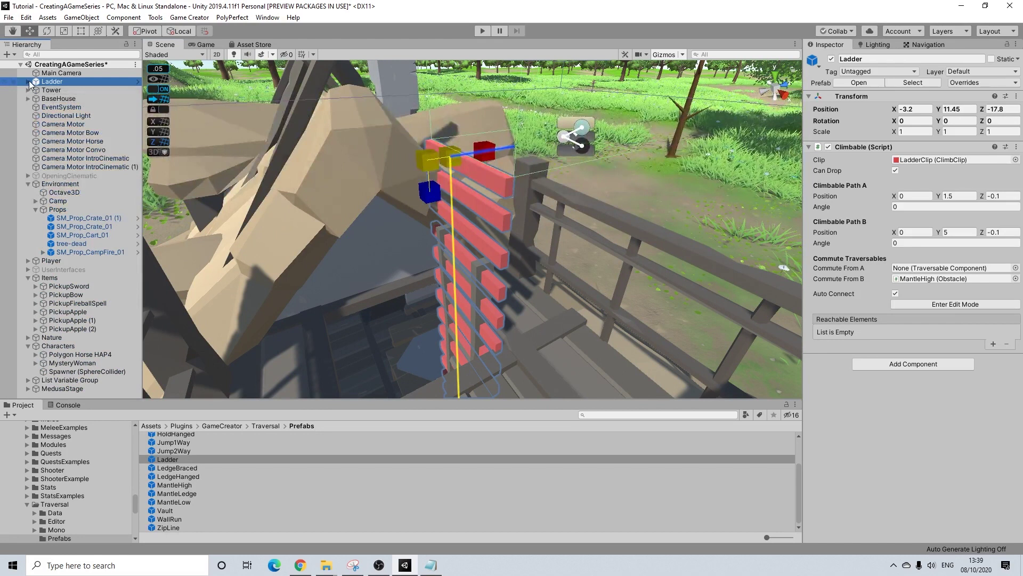
click(29, 81)
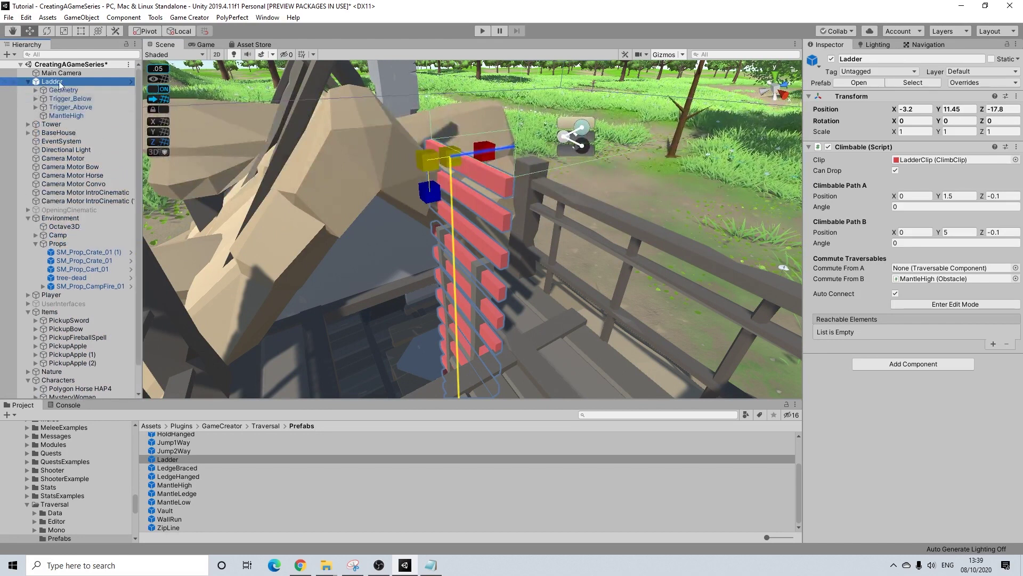
Lower the top of the Ladder's climb path to the balcony floor by setting Climbable Path B position Y to 3.75
drag(934, 235, 913, 234)
alt+drag(496, 234, 434, 215)
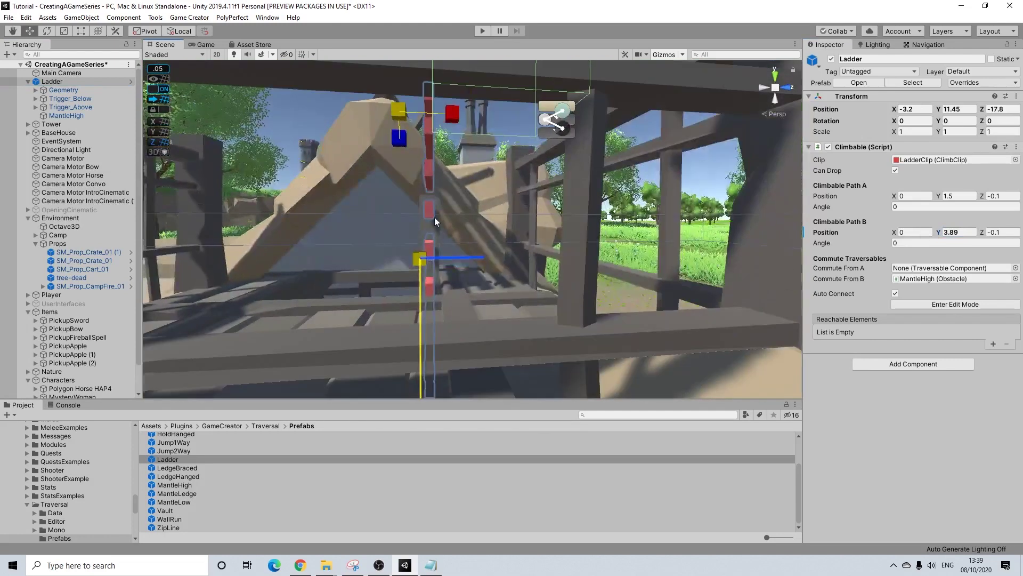
scroll(434, 216, up, 3)
drag(940, 233, 935, 233)
alt+drag(444, 308, 441, 276)
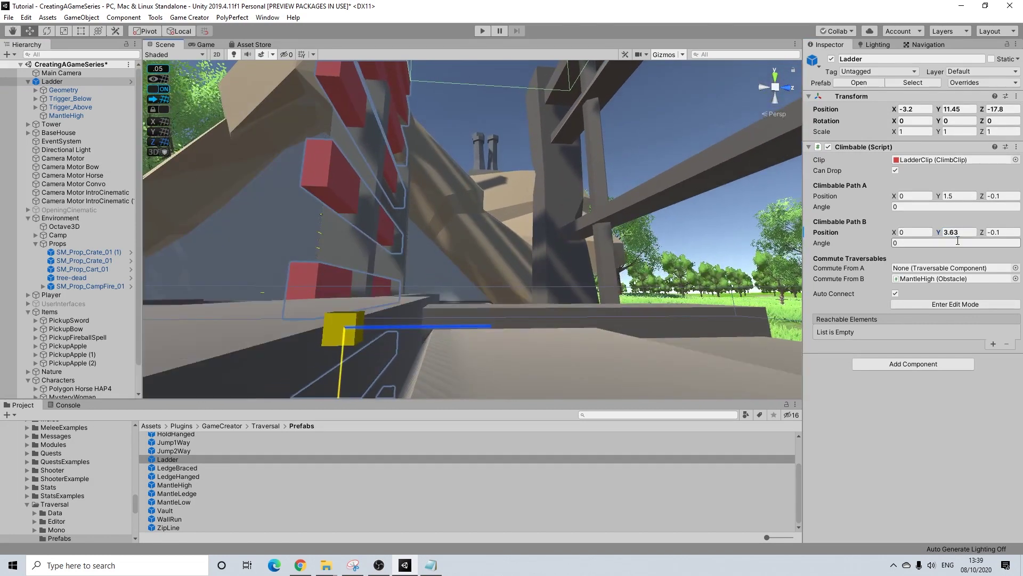
drag(941, 233, 946, 233)
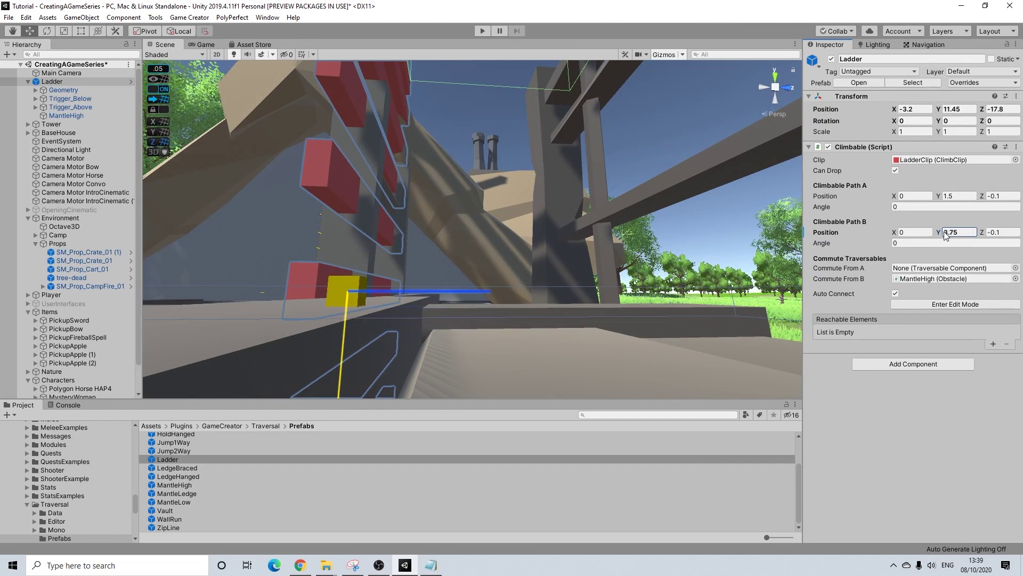
alt+drag(434, 250, 488, 298)
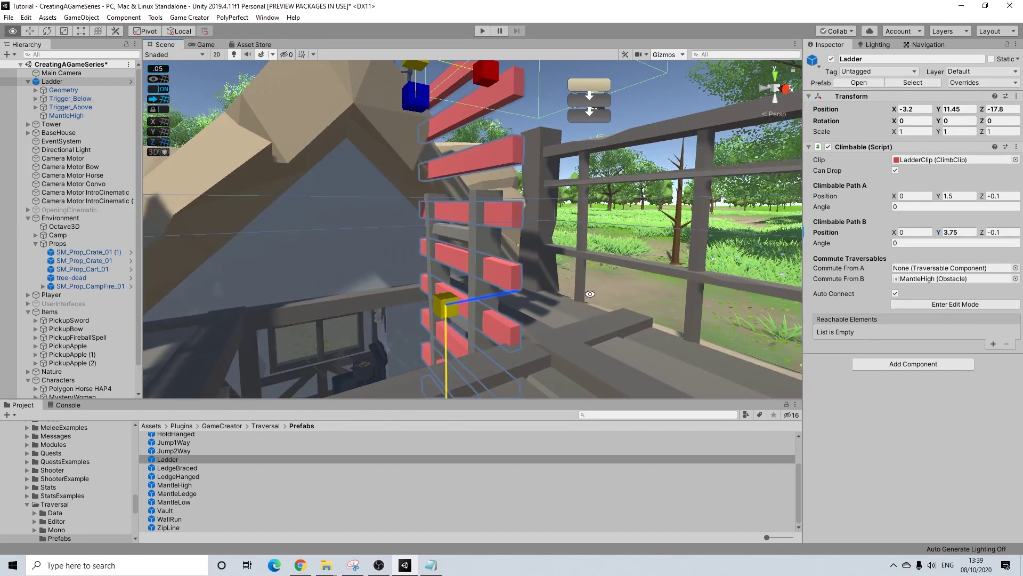
Unpack the Ladder prefab instance and collapse it in the hierarchy
alt+drag(582, 293, 567, 301)
right_click(51, 81)
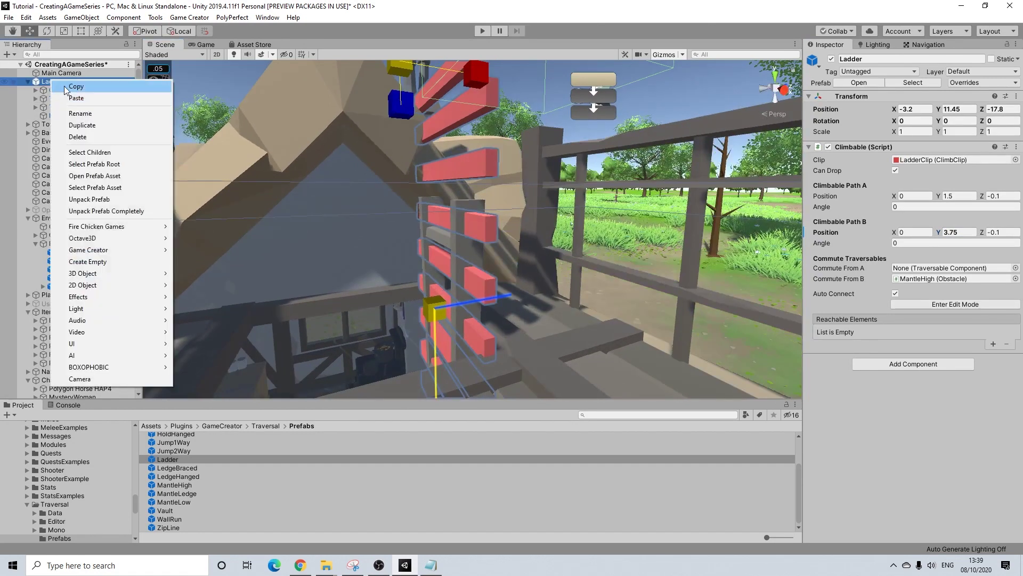
click(89, 198)
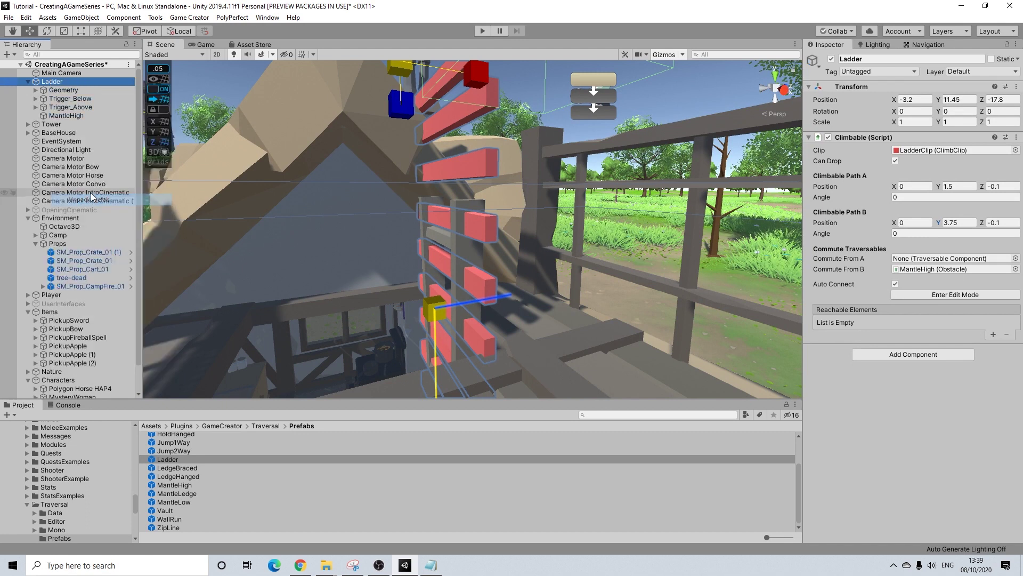
click(28, 82)
Move Ladder's Trigger_Above and MantleHigh children together down to about Y 3.75, level with the end of the climb path
alt+drag(629, 230, 537, 273)
alt+drag(476, 159, 604, 106)
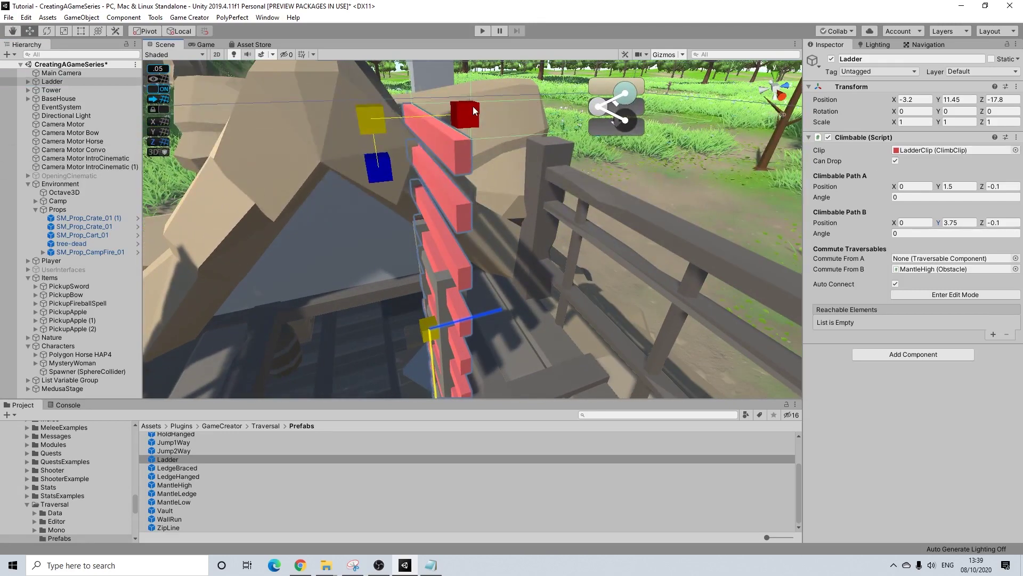
click(26, 82)
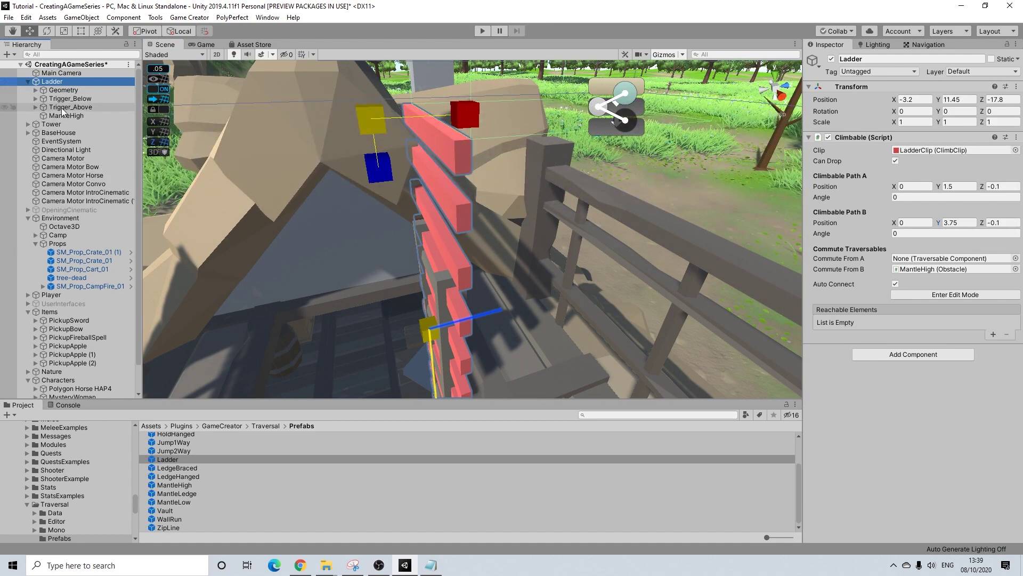
click(69, 116)
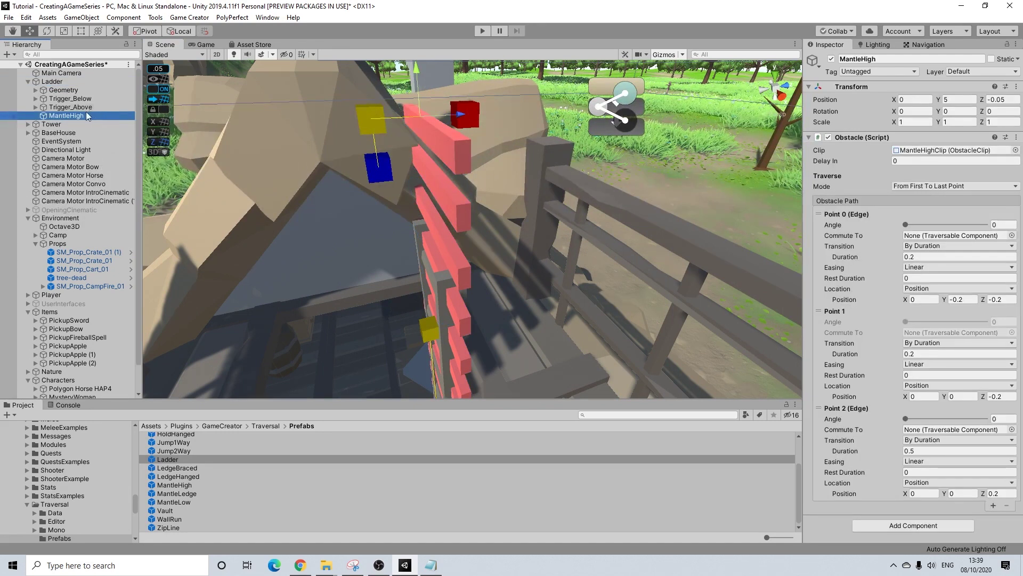
ctrl+click(69, 107)
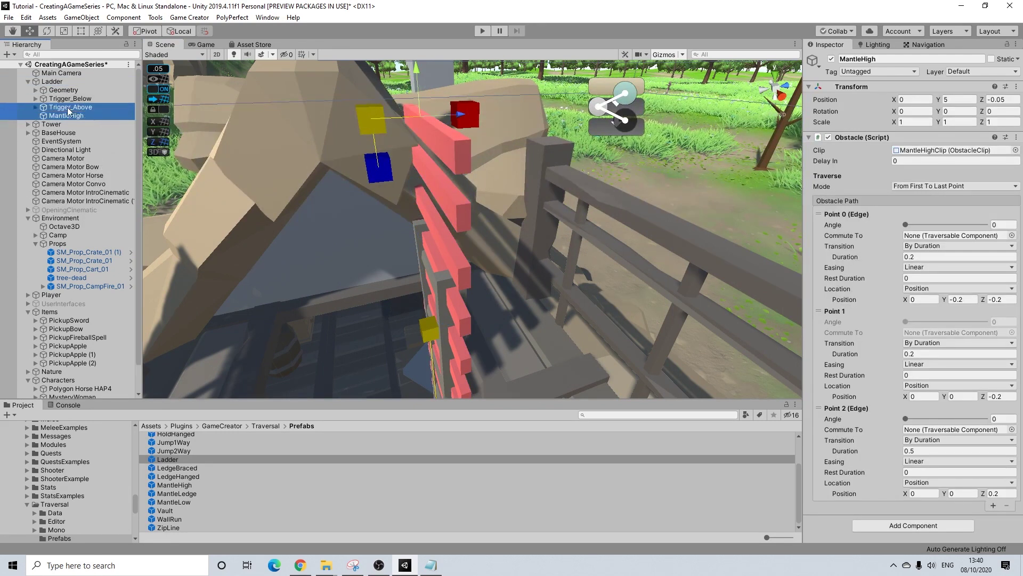
scroll(594, 132, down, 5)
alt+drag(504, 186, 314, 165)
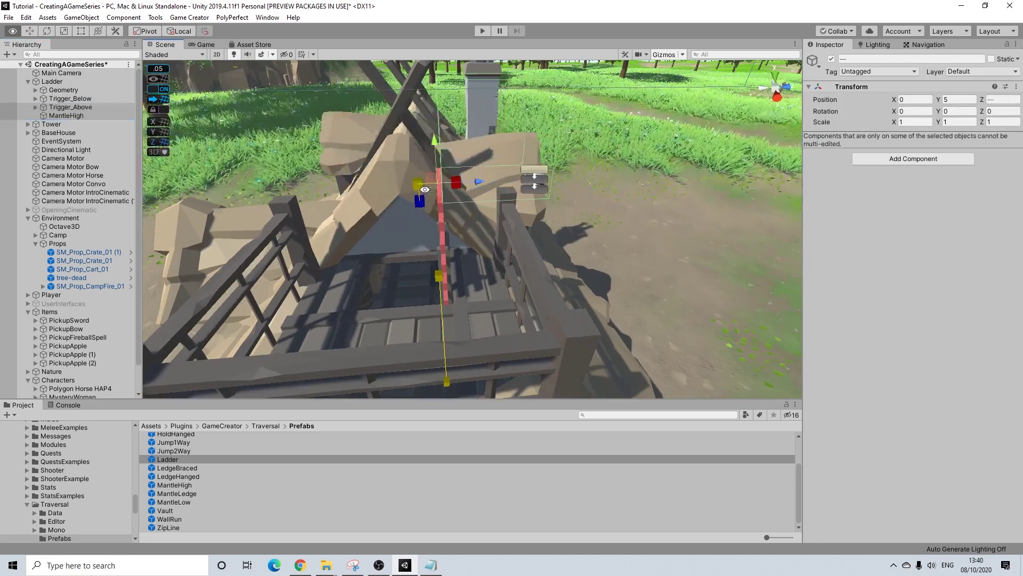
drag(435, 146, 360, 186)
Deactivate the Ladder's Geometry child so its red rungs are hidden, and save the scene
scroll(342, 189, down, 5)
middle_drag(342, 189, 398, 214)
alt+drag(399, 215, 524, 278)
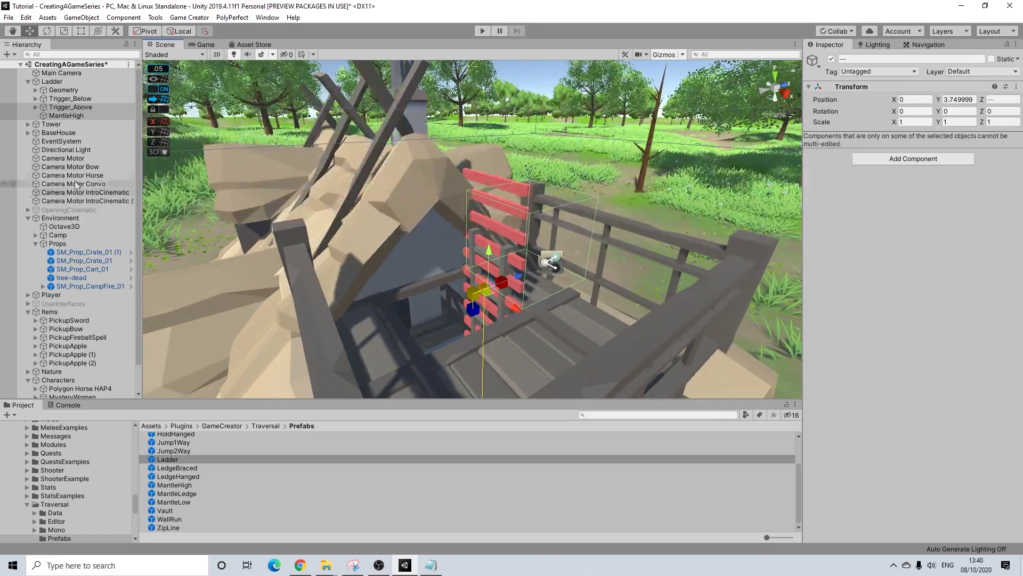
click(63, 91)
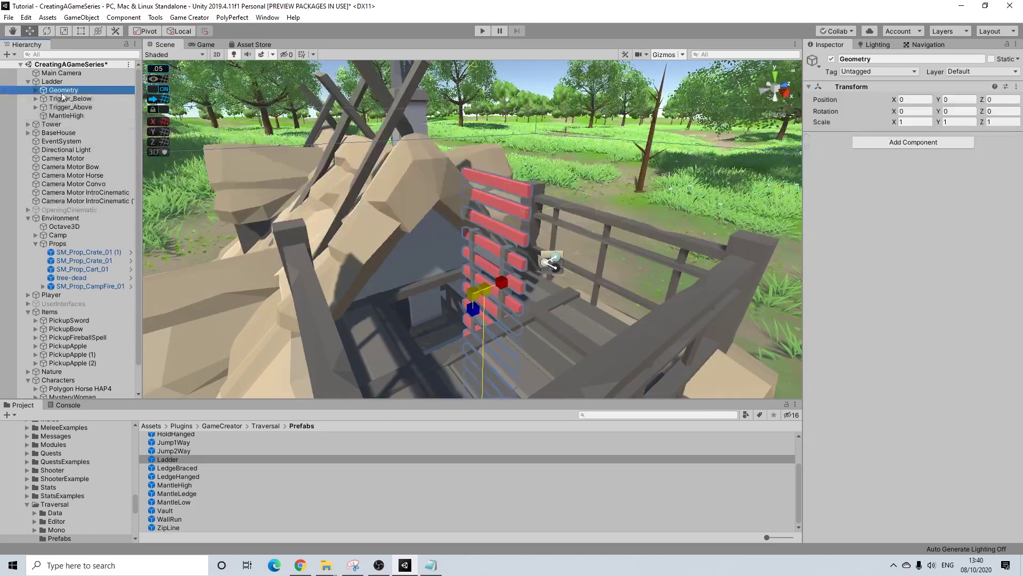
click(830, 59)
alt+drag(512, 229, 470, 283)
scroll(471, 282, down, 4)
middle_drag(471, 283, 557, 229)
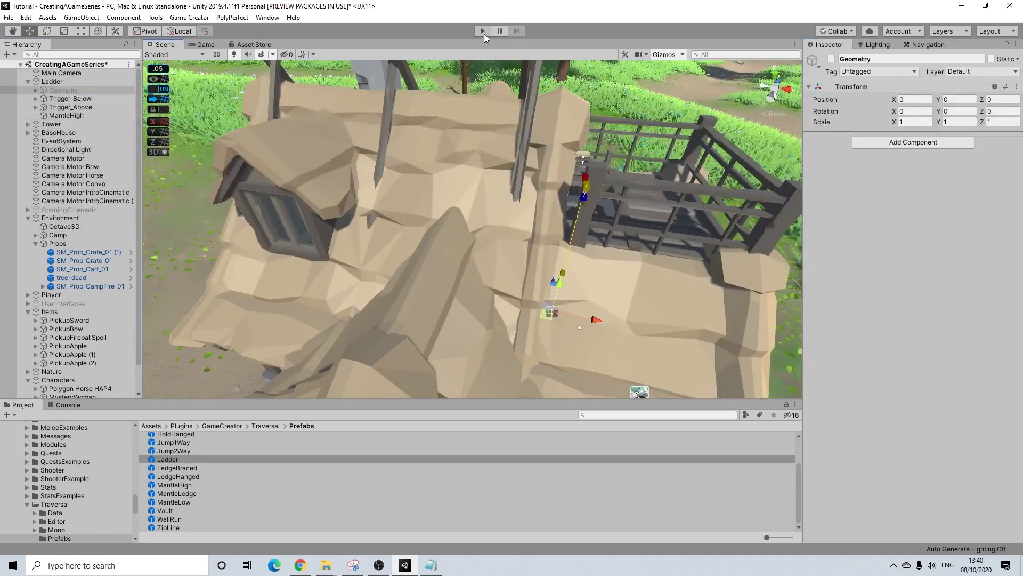
click(8, 17)
click(21, 56)
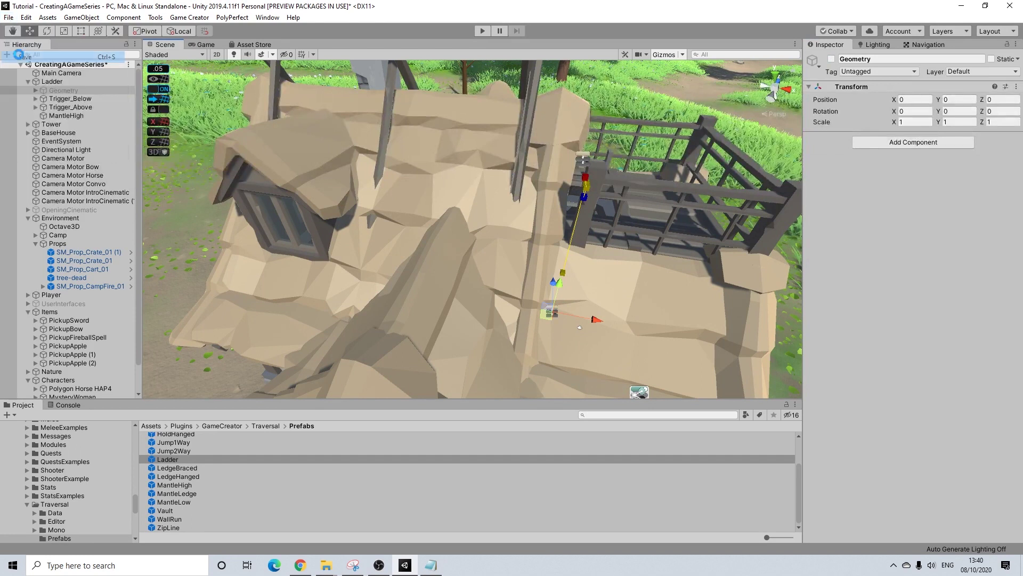
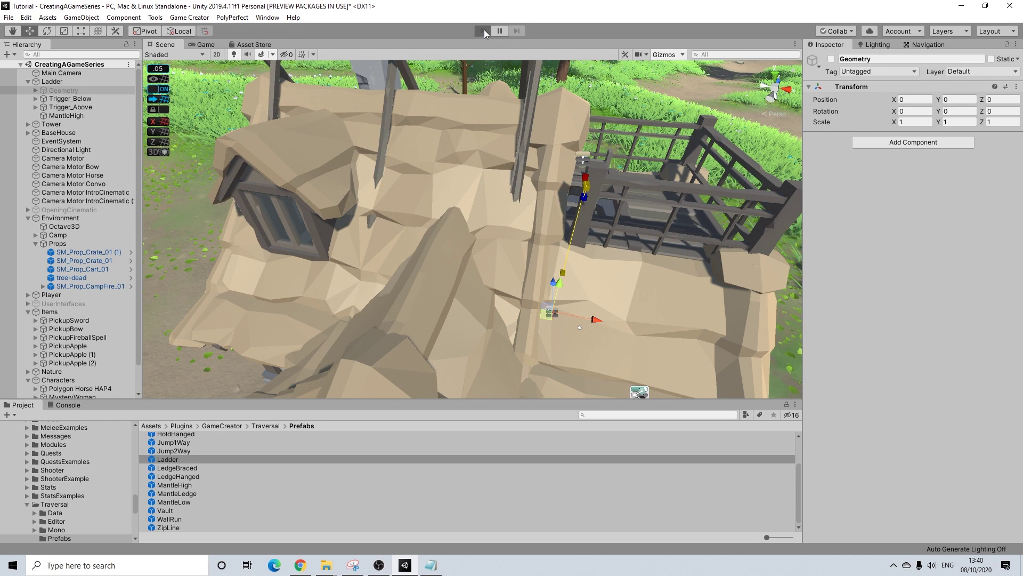
Play the scene and run the character past the tower and through the front door into BaseHouse
click(482, 30)
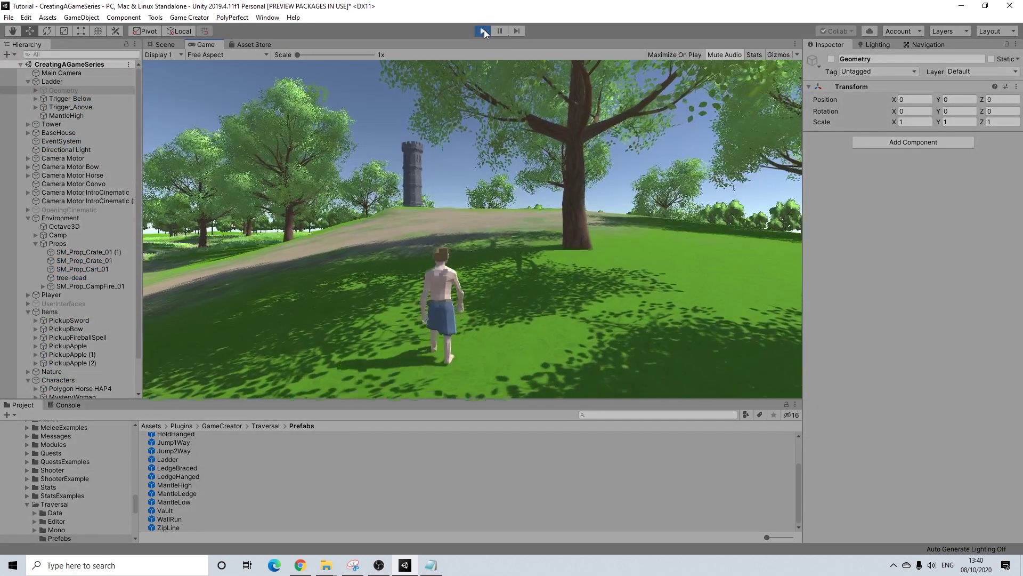
key(w)
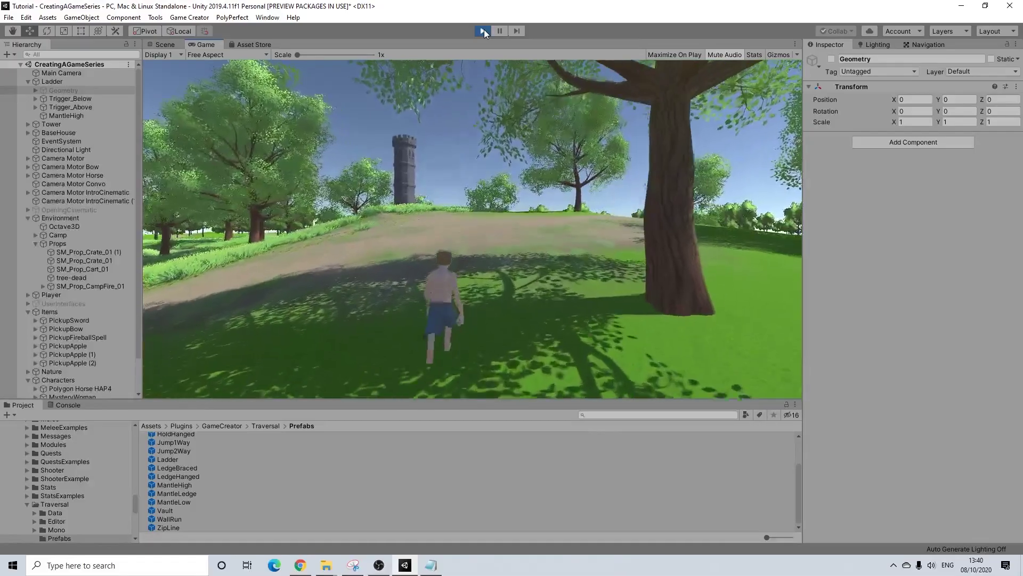
key(w)
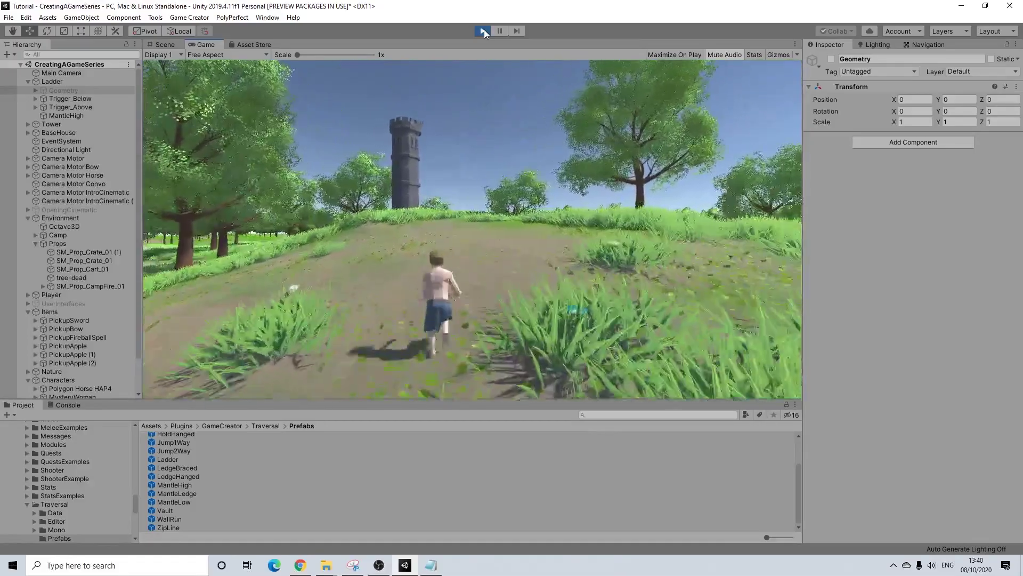
key(w)
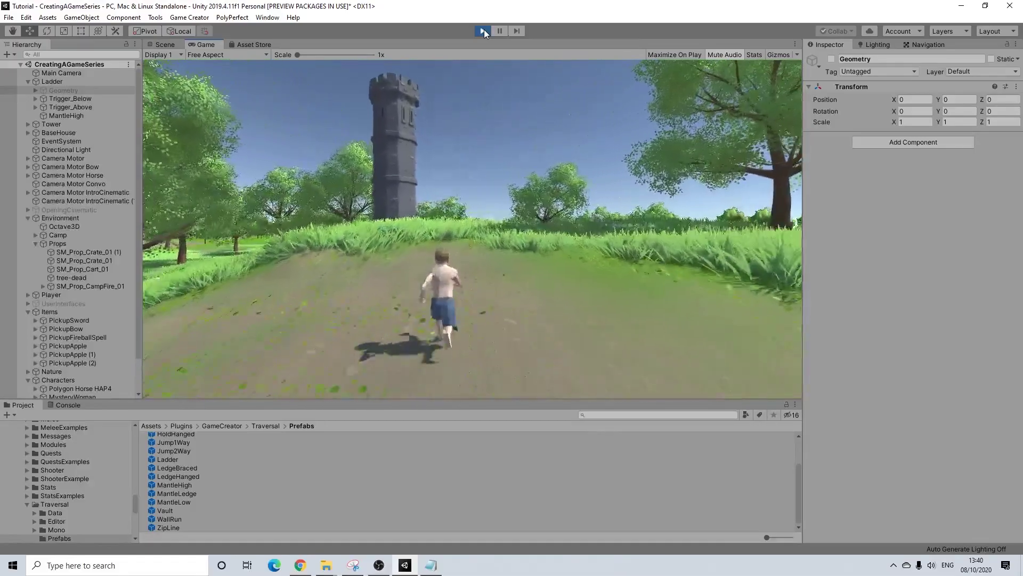
key(w)
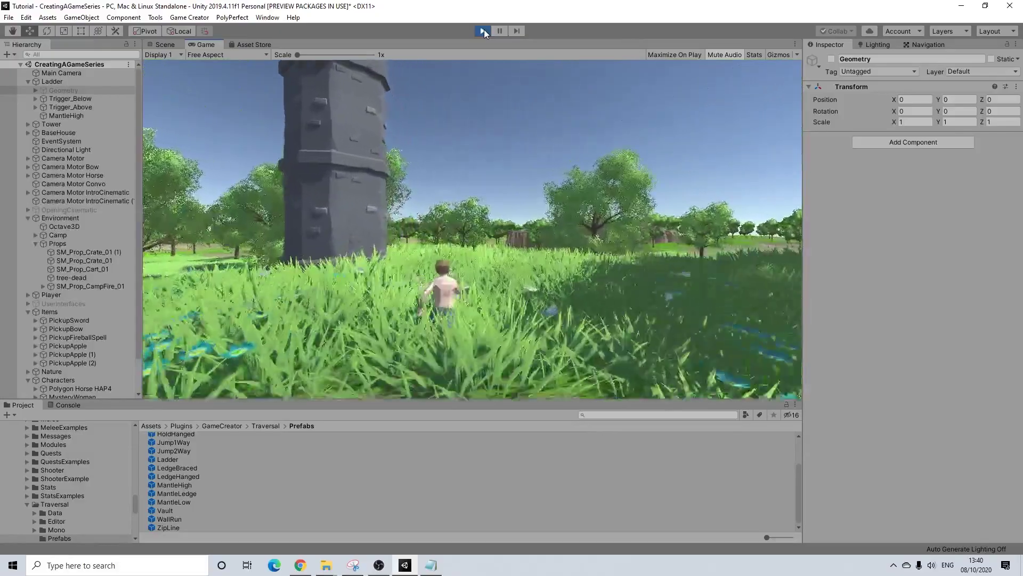
key(w)
key(w)
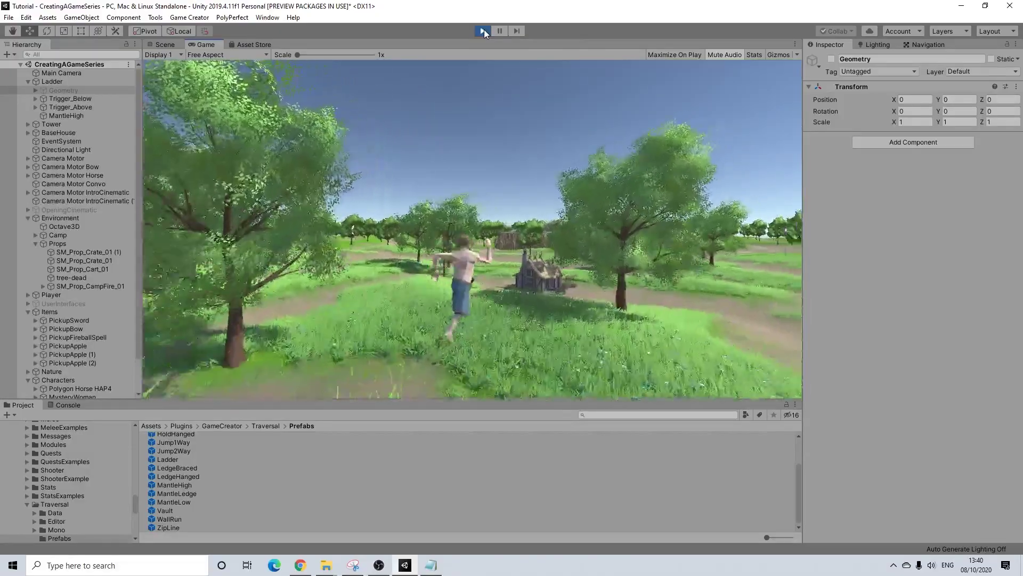
key(w)
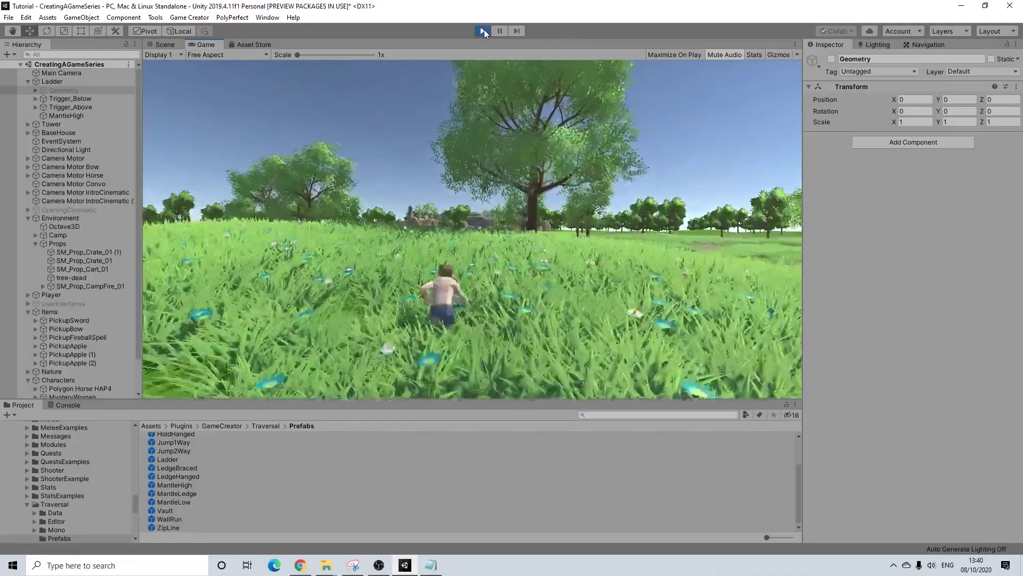
key(w)
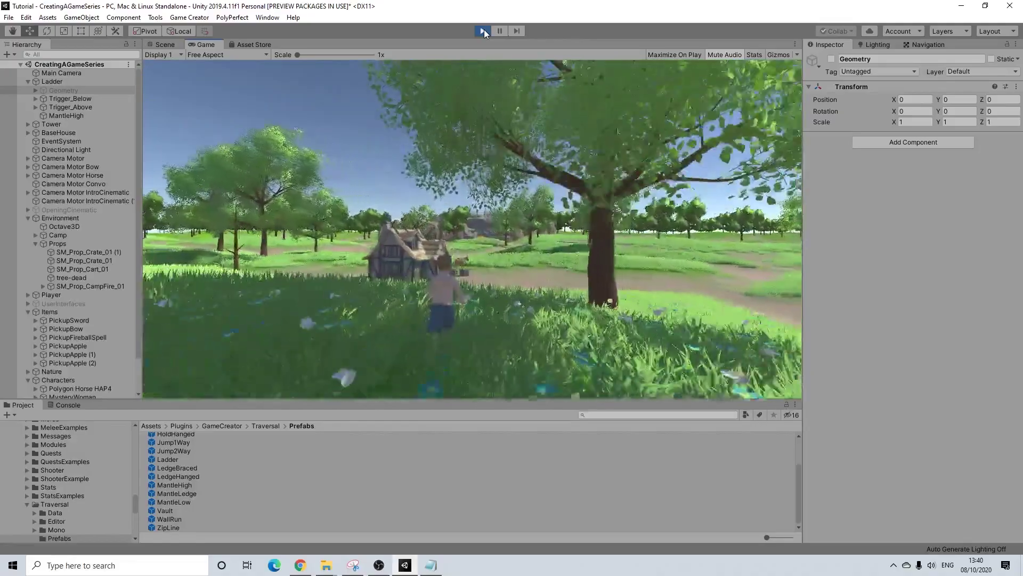
key(w)
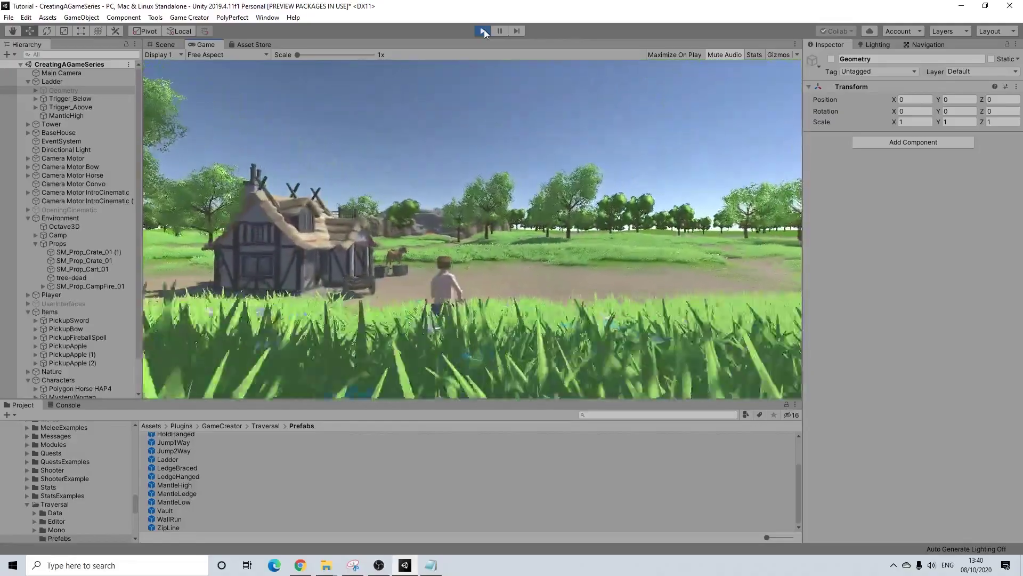
key(w)
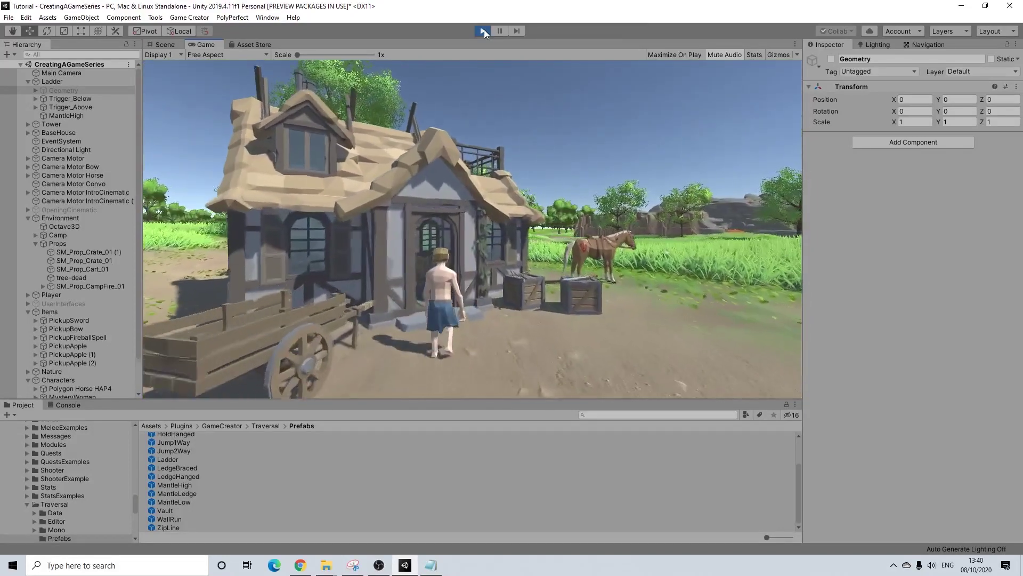
key(w)
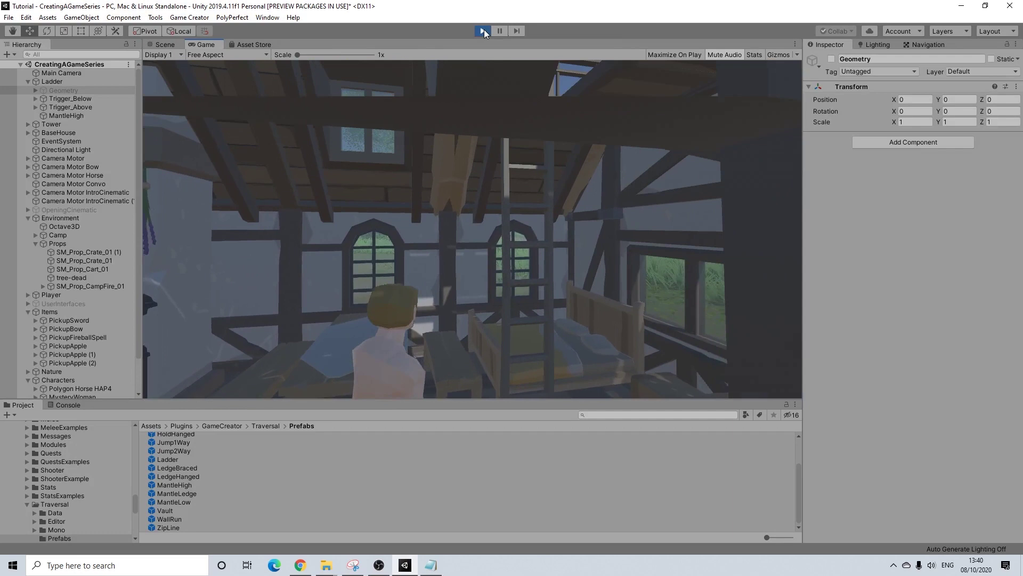
key(w)
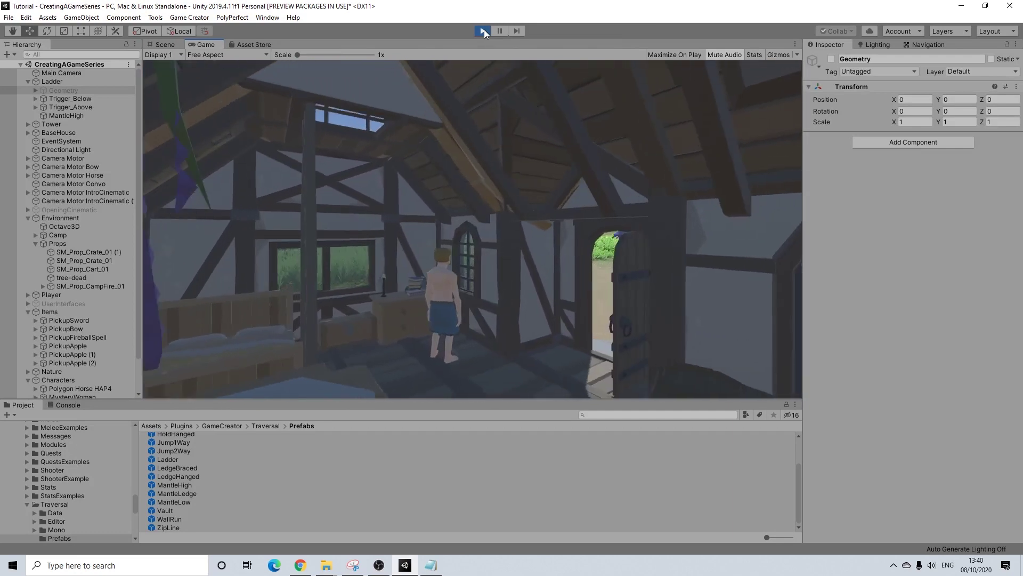
Playtest the interior ladder by walking the character to it and climbing up to BaseHouse's roof balcony
key(a)
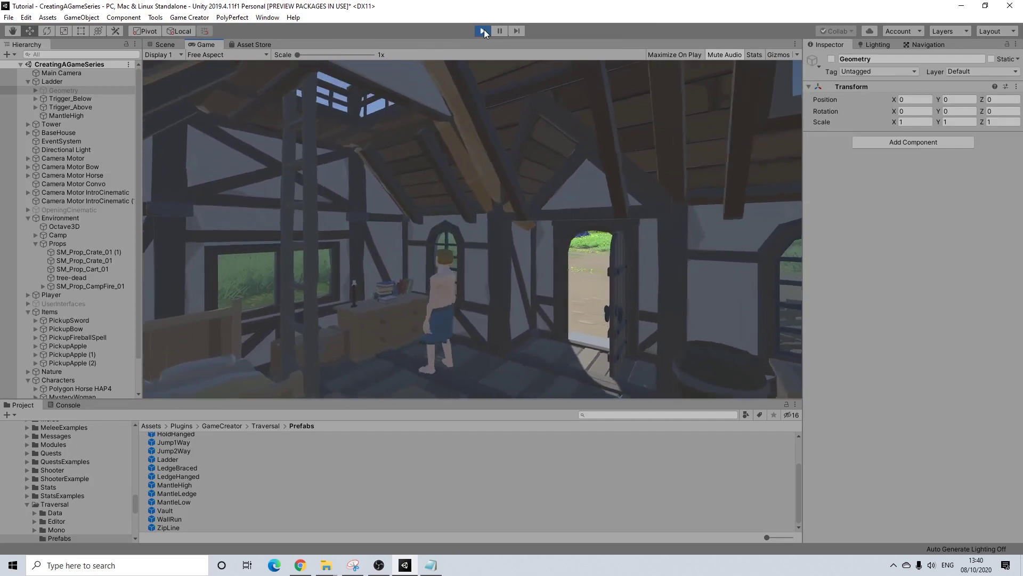
key(w)
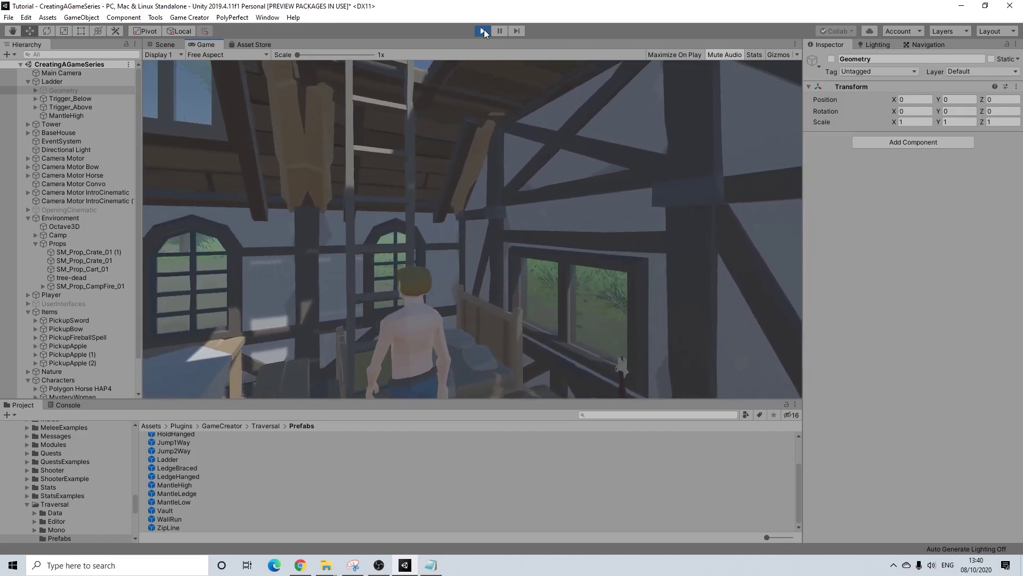
key(w)
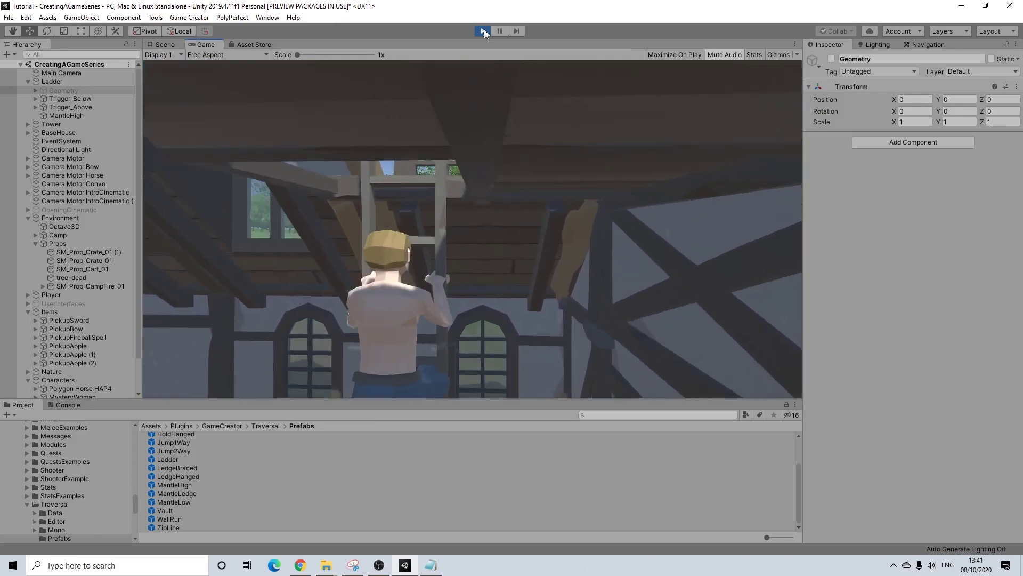
key(w)
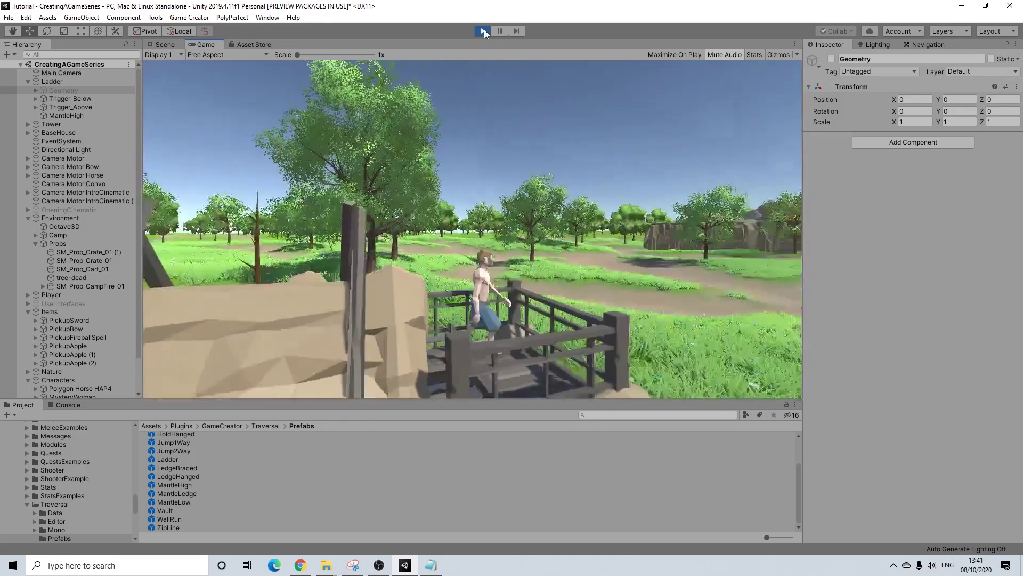
Walk the character around the roof balcony to view the surroundings, and drop off it to the ground
key(w)
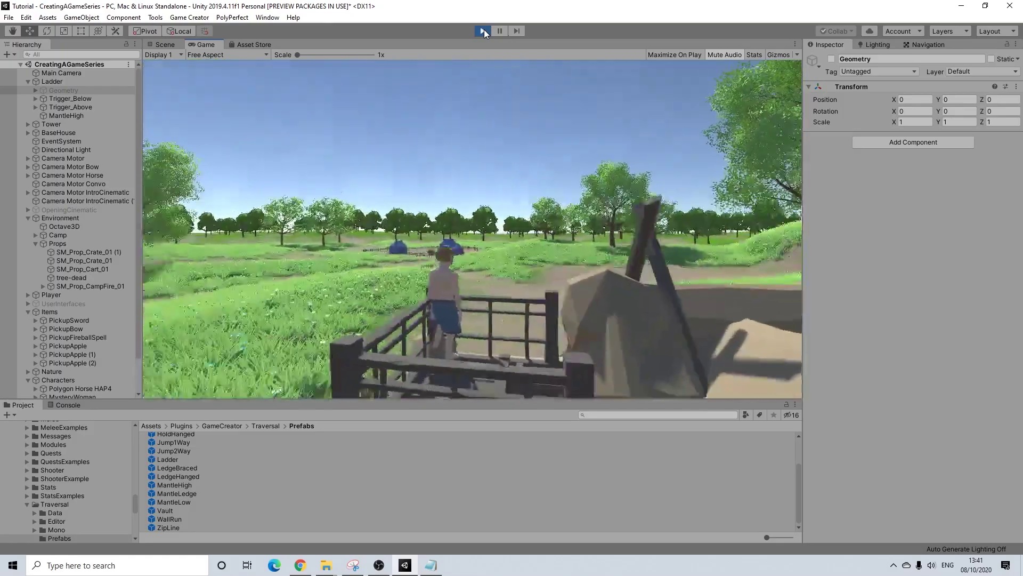
key(w)
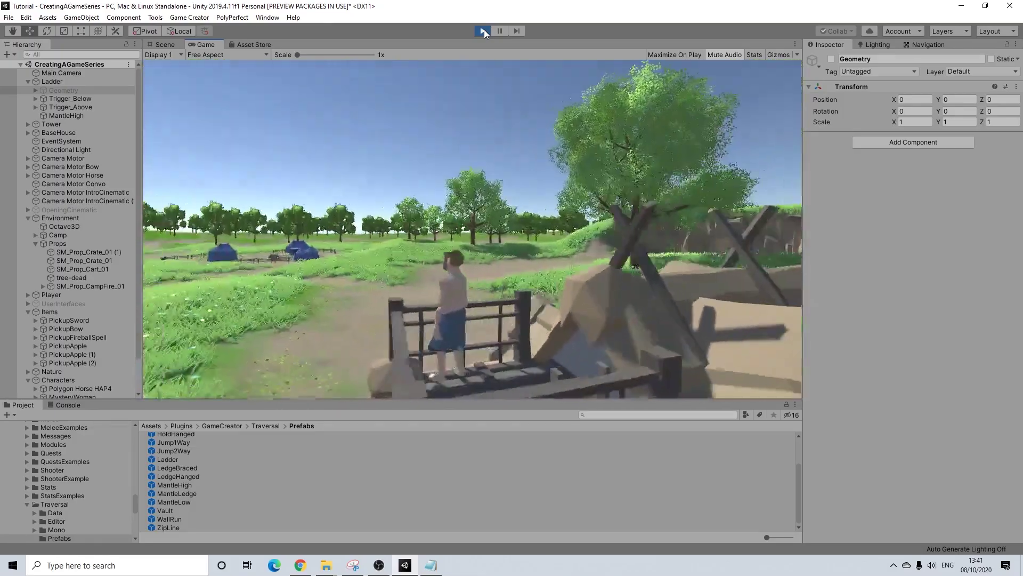
key(w)
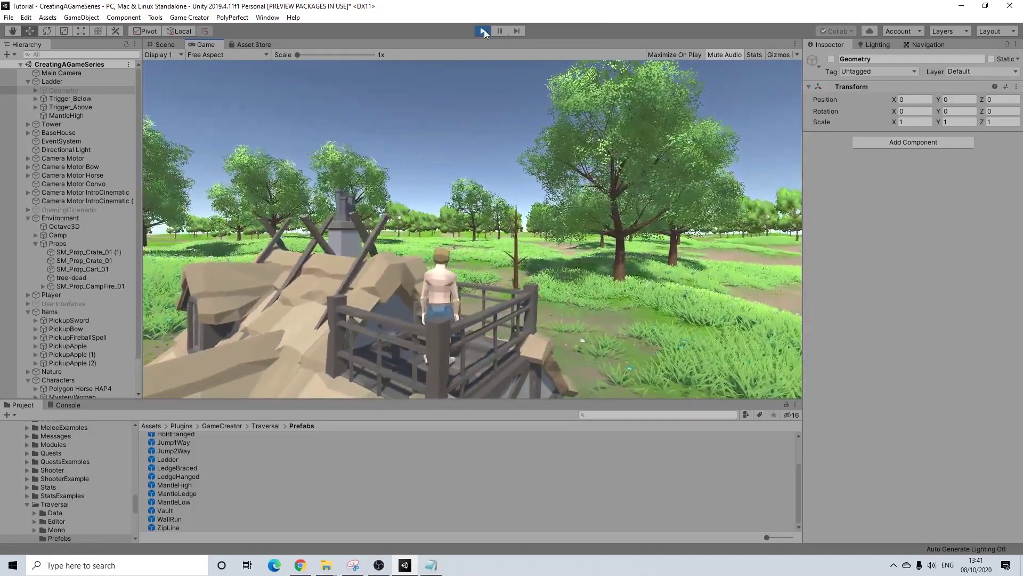
key(a)
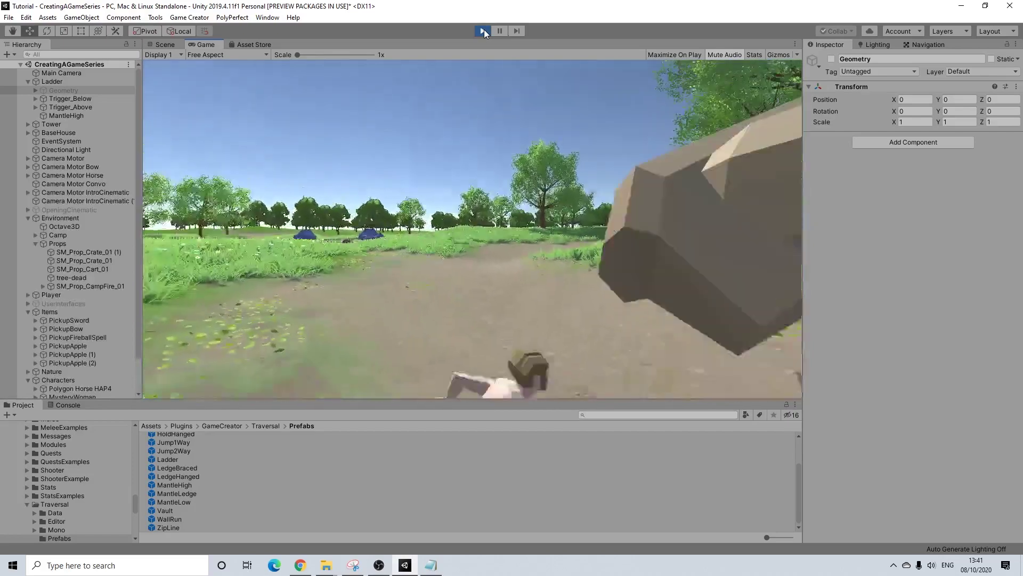
Run the character back through the front door and climb the ladder to the balcony a second time
key(w)
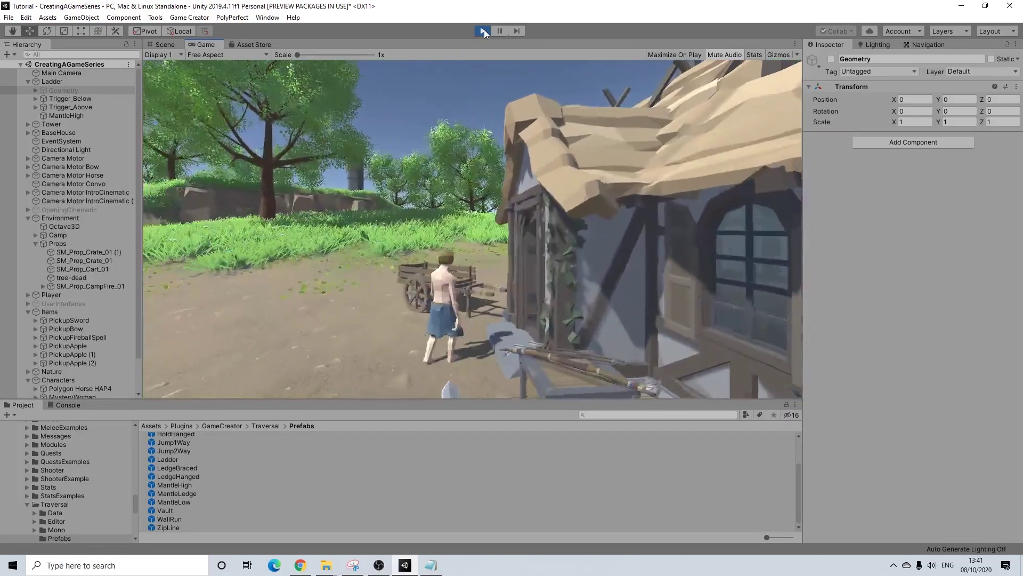
key(w)
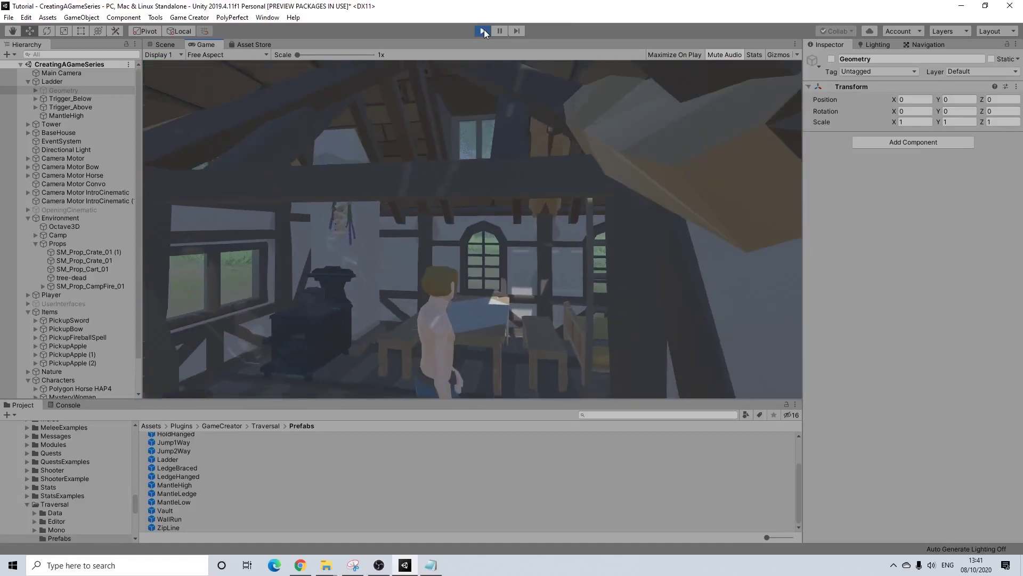
key(w)
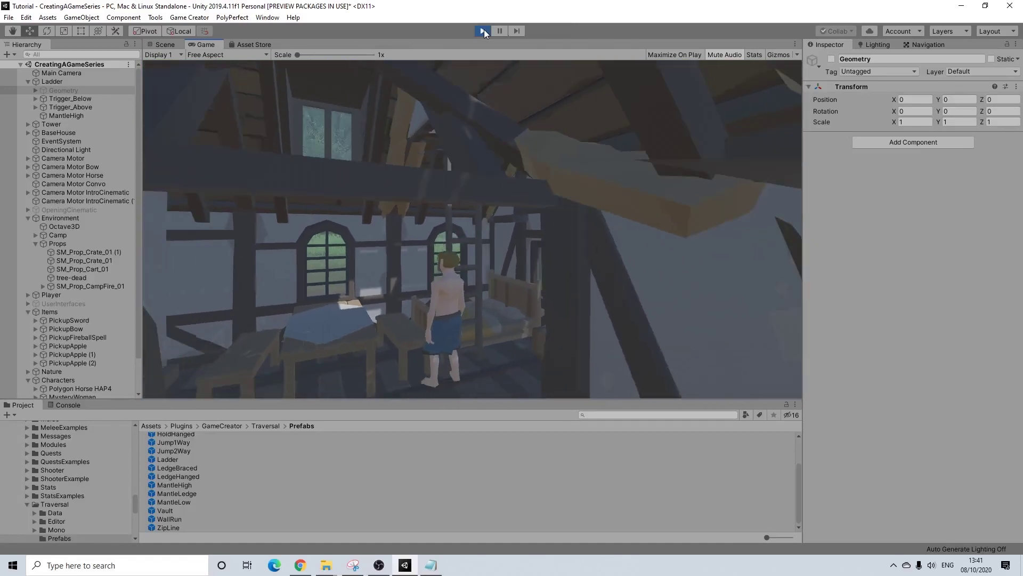
key(w)
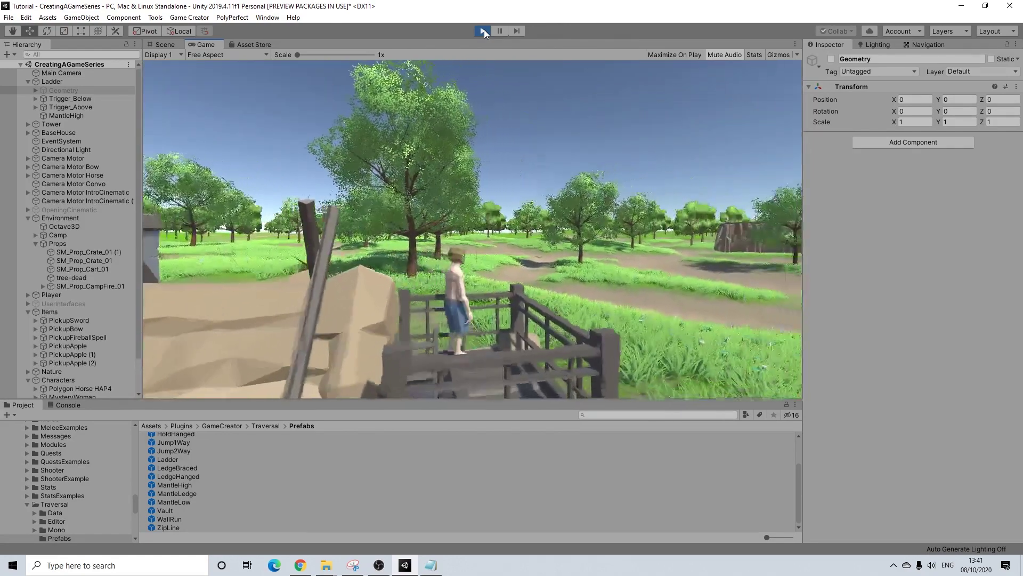
Bring the character down from the balcony and run past the weapon crate through BaseHouse's front door
key(w)
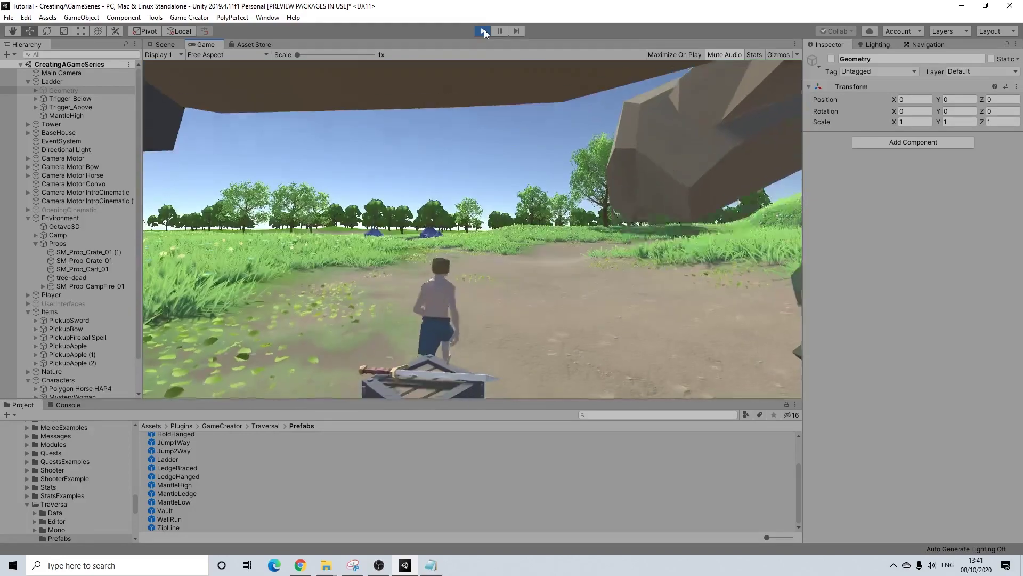
key(d)
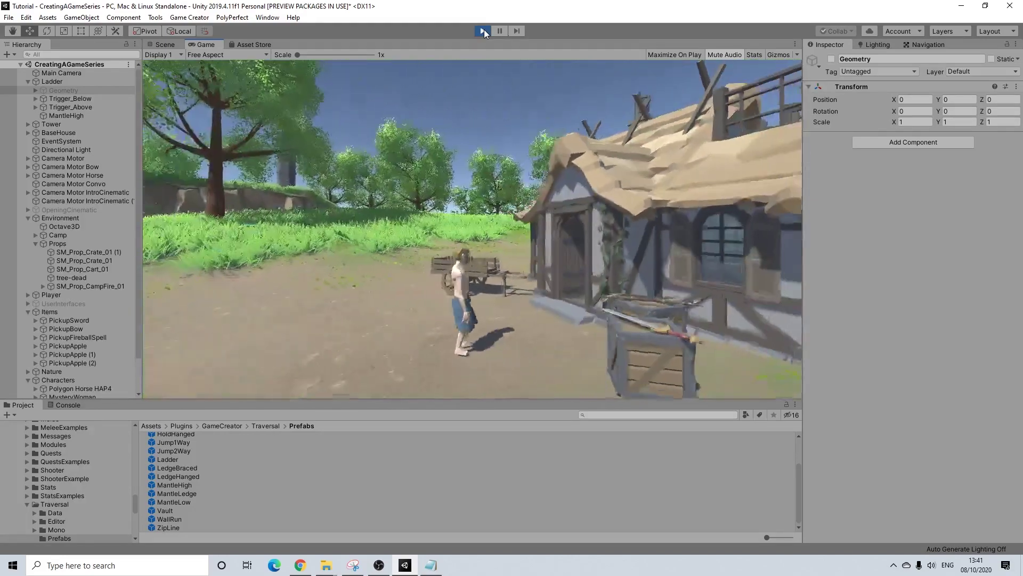
key(w)
key(a)
key(w)
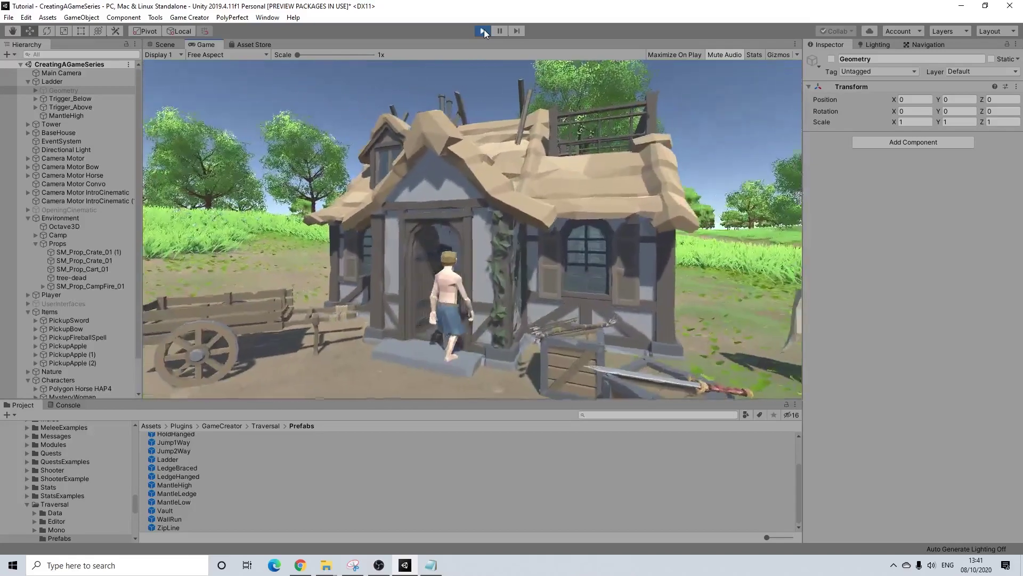
key(w)
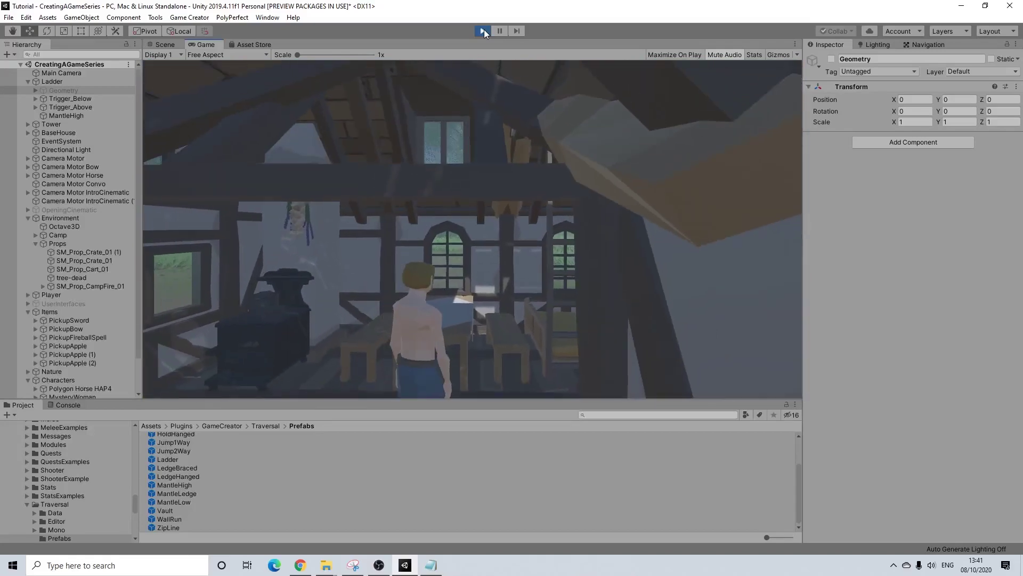
Walk the character past the table and bed to the ladder, and climb it to the balcony again
key(a)
key(w)
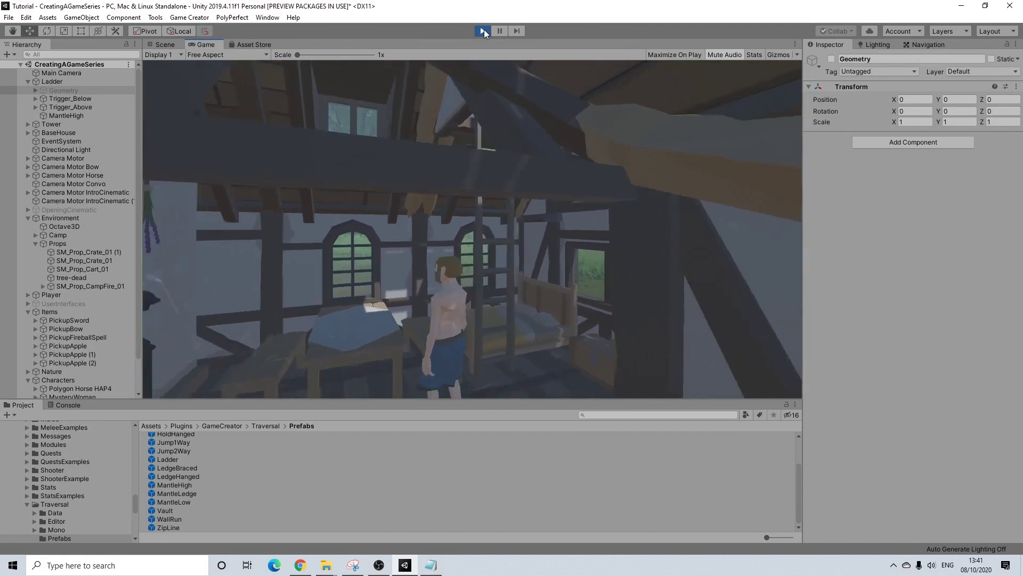
key(d)
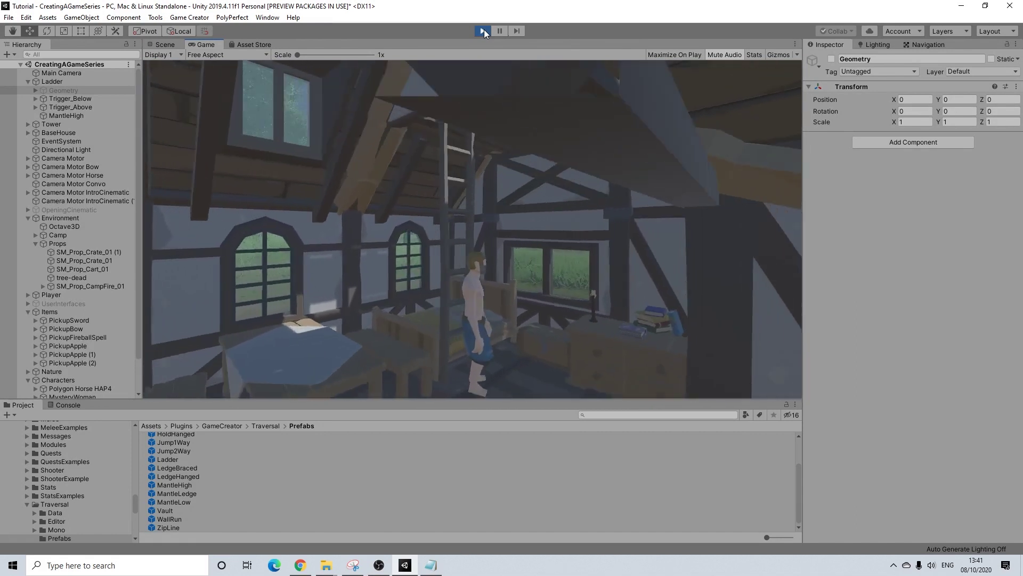
key(a)
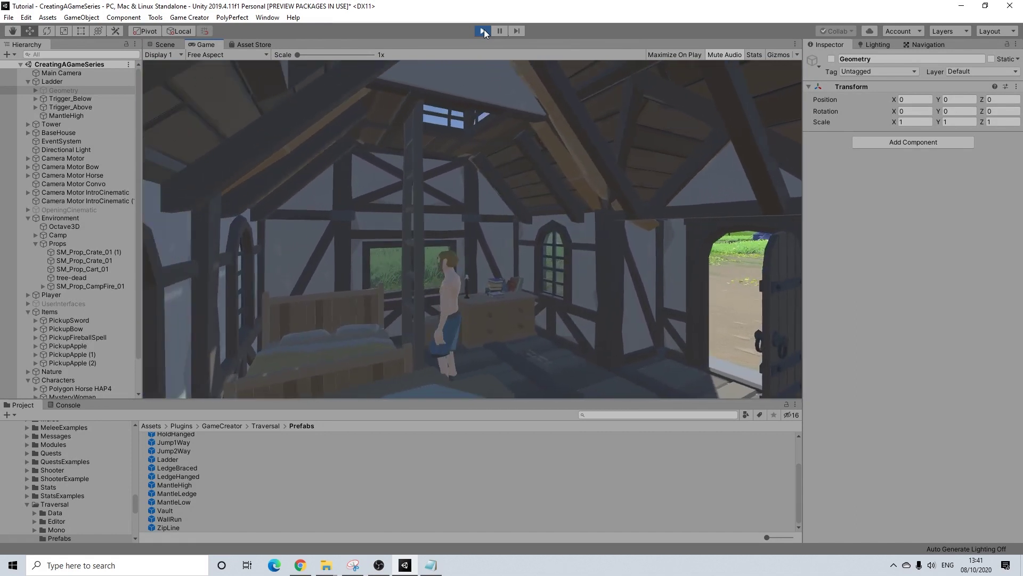
key(w)
key(w)
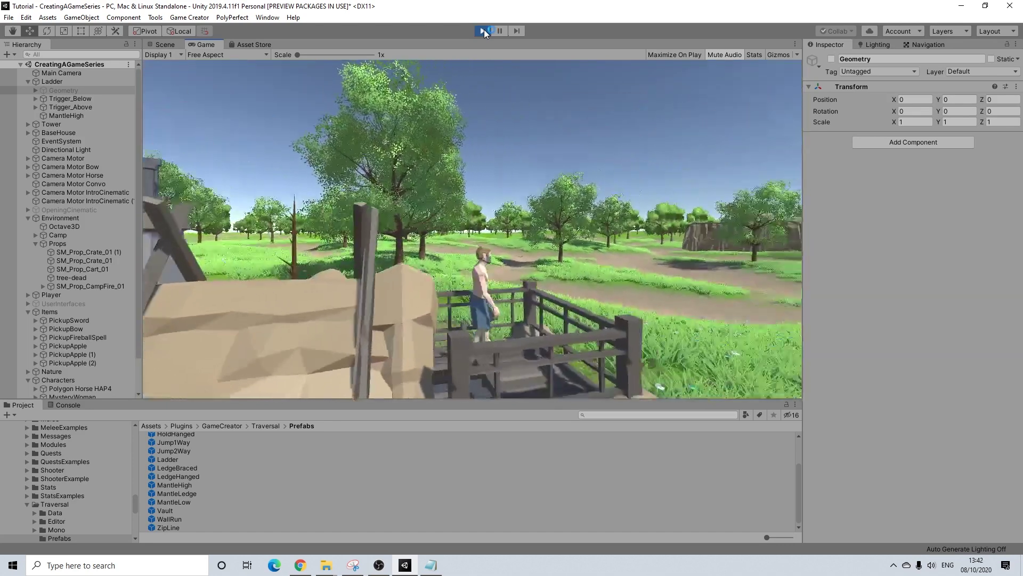
Jump the character off the roof balcony and run along the front of the house towards the cart
key(w)
key(space)
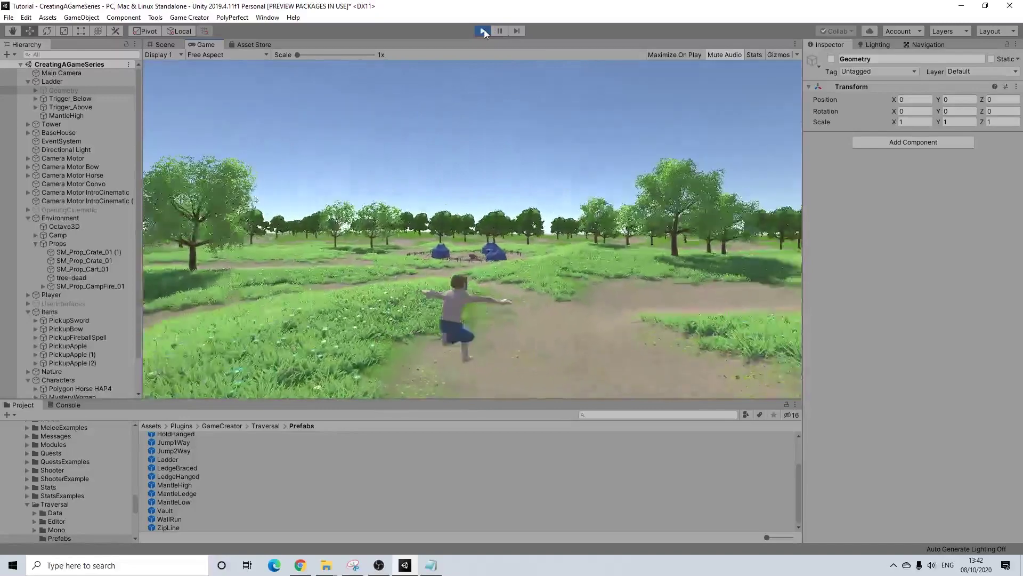
key(w)
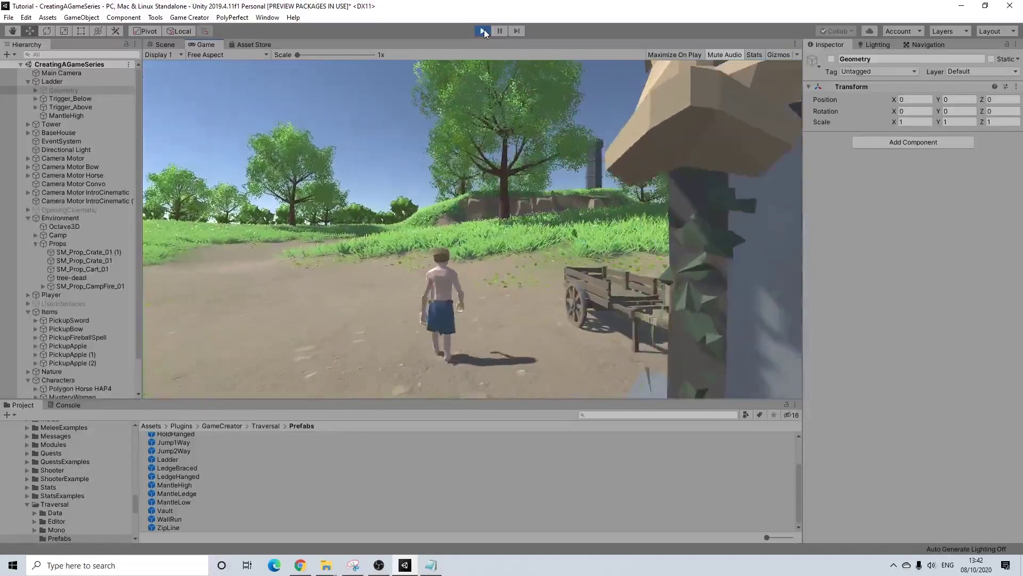